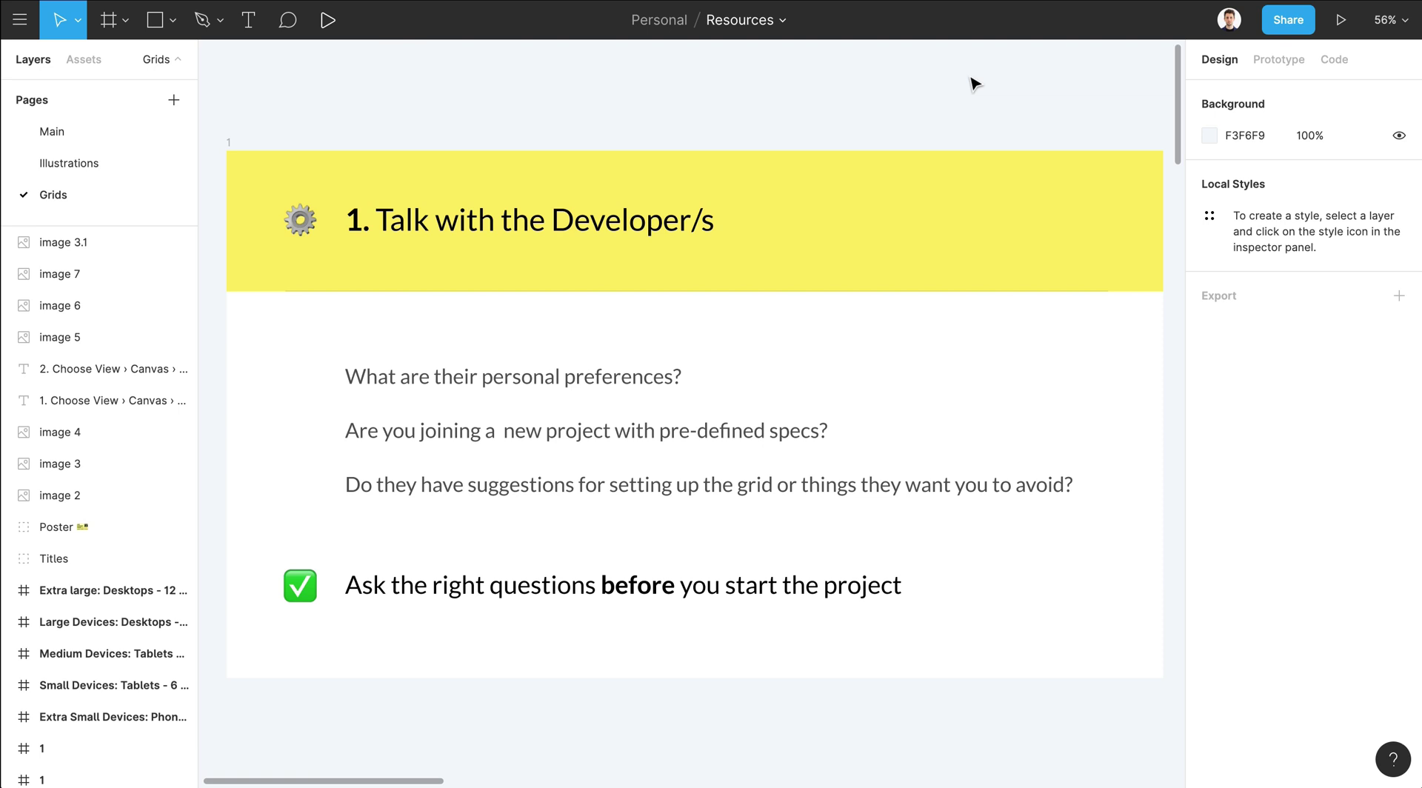
- Scroll down to the '2. Consider using one a strong and responsive grid system' slide with the Bootstrap grid table
{"action": "scroll", "coordinate": [975, 83], "scroll_direction": "down", "scroll_amount": 1}
{"action": "scroll", "coordinate": [975, 83], "scroll_direction": "up", "scroll_amount": 2}
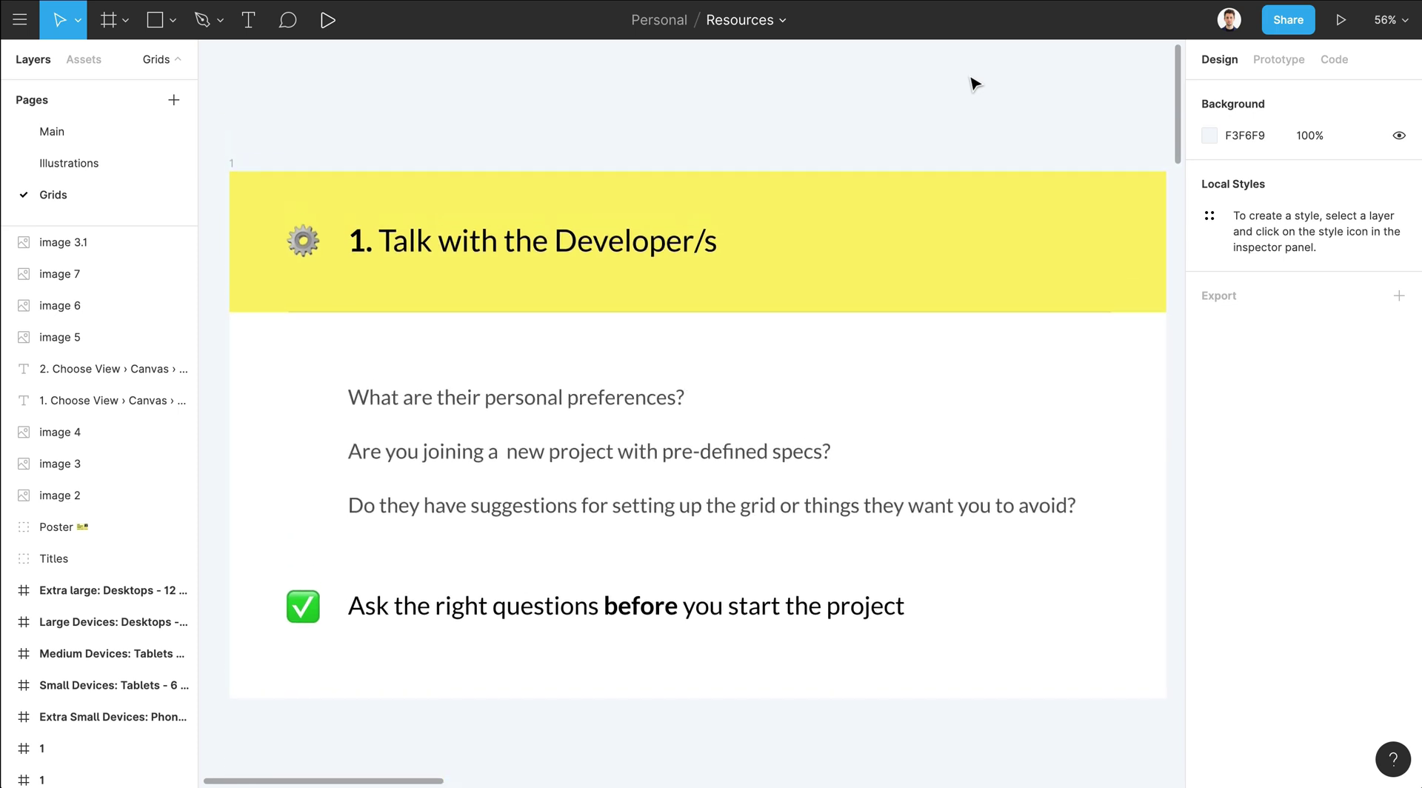
{"action": "scroll", "coordinate": [974, 83], "scroll_direction": "right", "scroll_amount": 1}
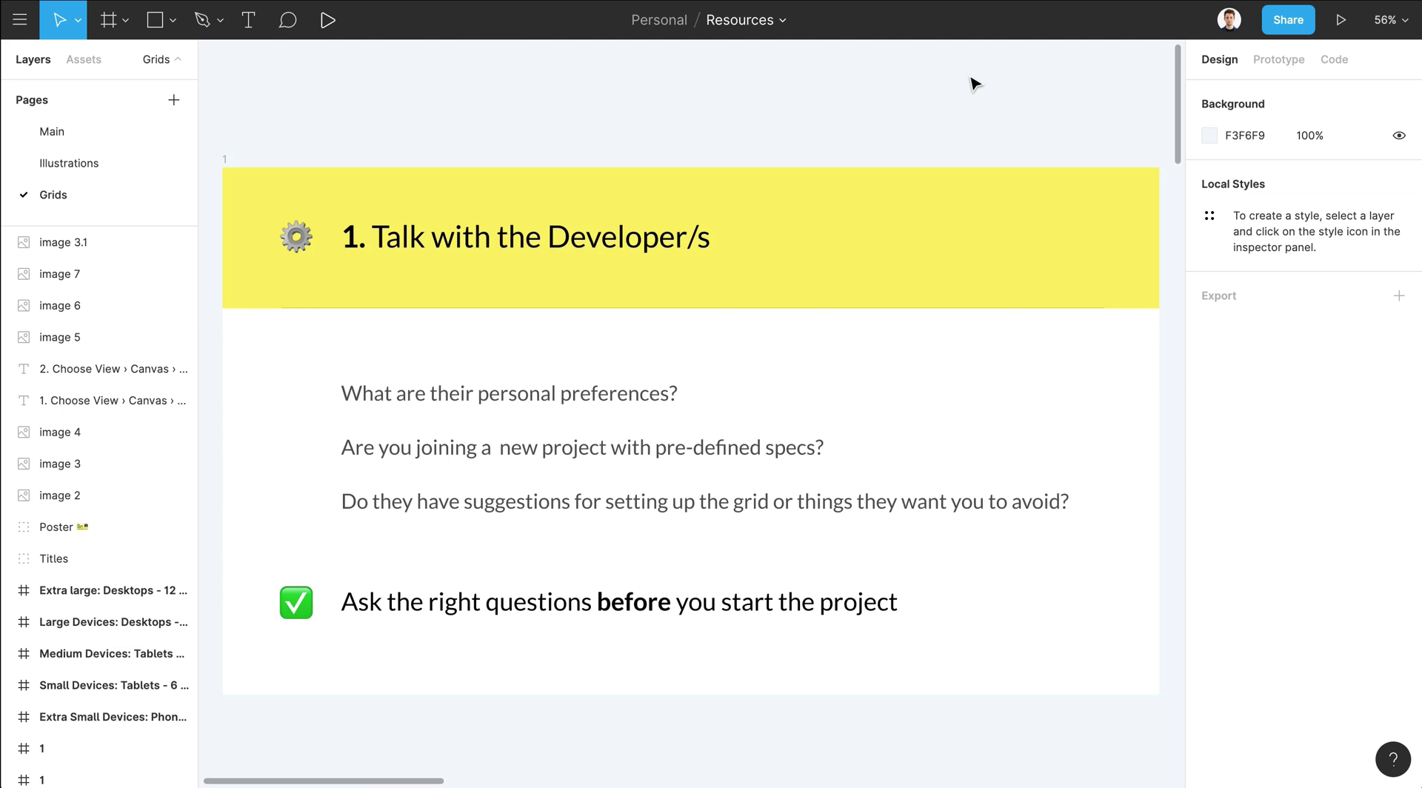
{"action": "scroll", "coordinate": [974, 83], "scroll_direction": "down", "scroll_amount": 1}
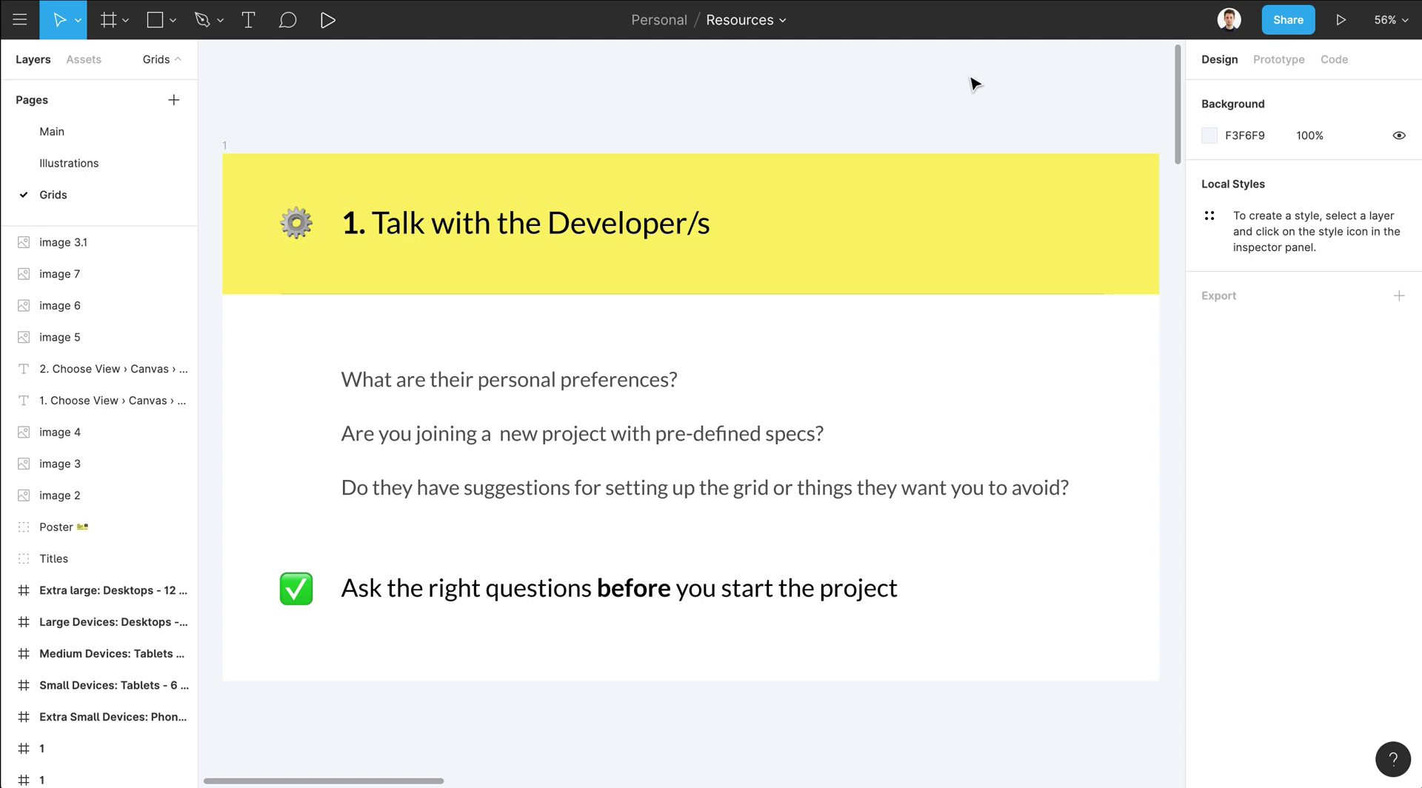
{"action": "scroll", "coordinate": [974, 83], "scroll_direction": "down", "scroll_amount": 10}
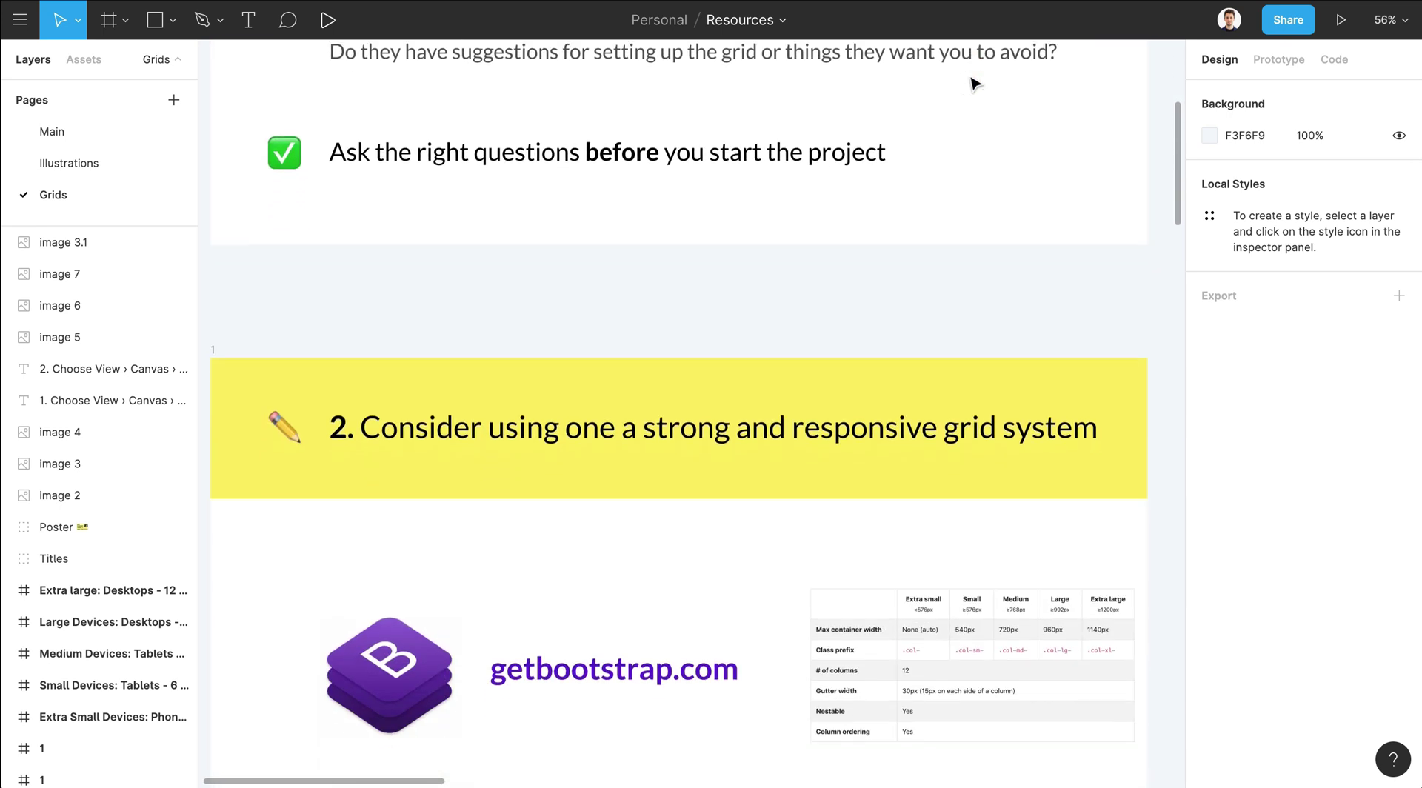
{"action": "scroll", "coordinate": [975, 83], "scroll_direction": "down", "scroll_amount": 5}
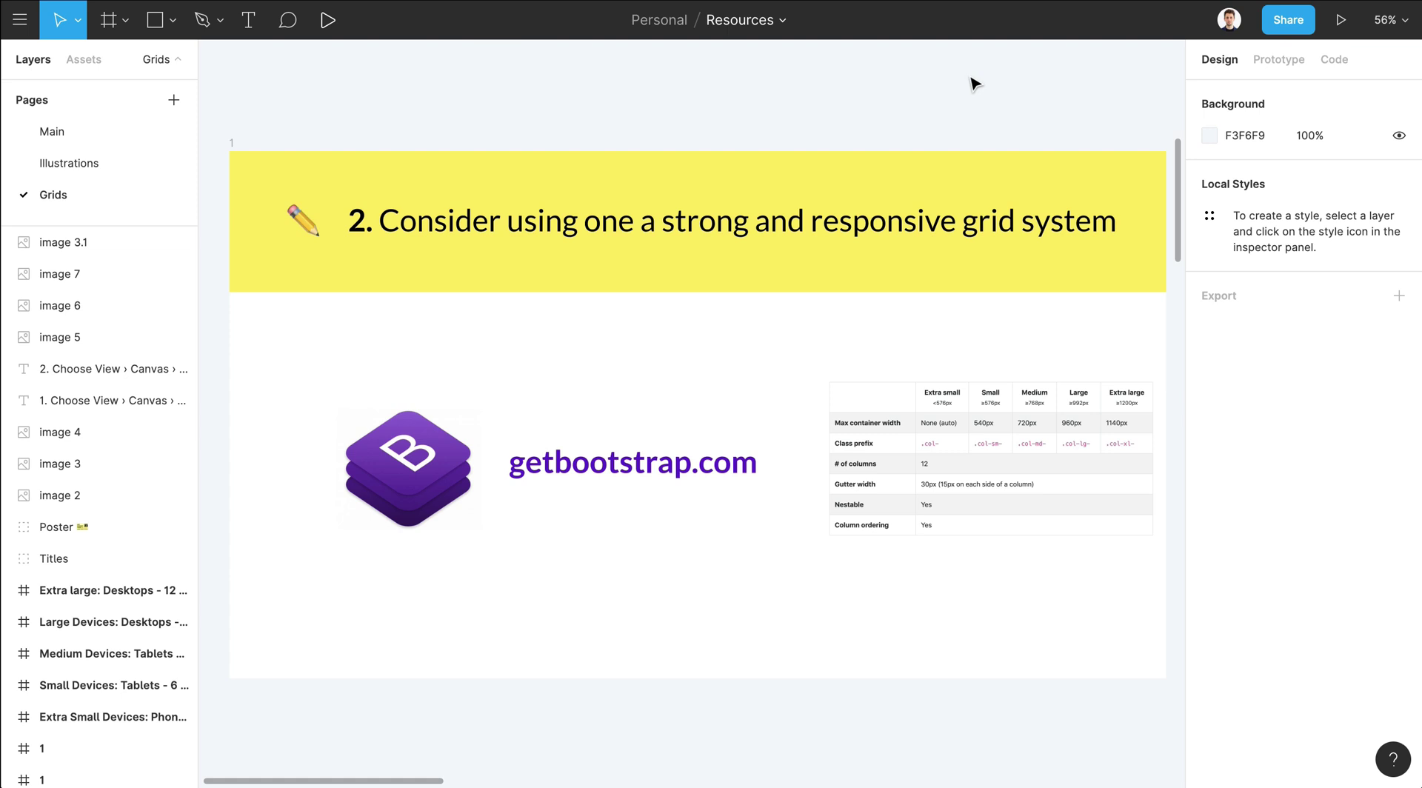
{"action": "scroll", "coordinate": [975, 83], "scroll_direction": "down", "scroll_amount": 2}
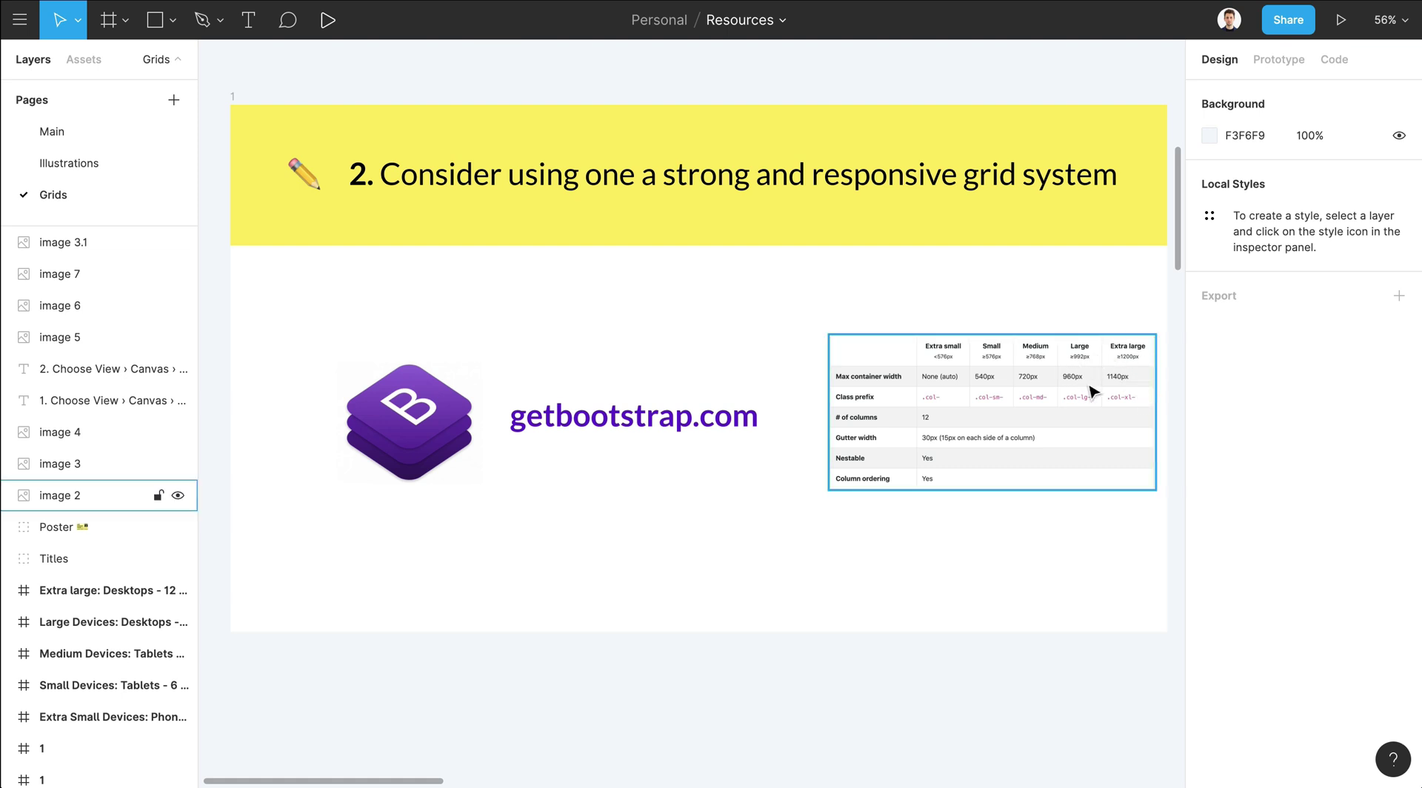
{"action": "scroll", "coordinate": [1094, 390], "scroll_direction": "up", "scroll_amount": 5}
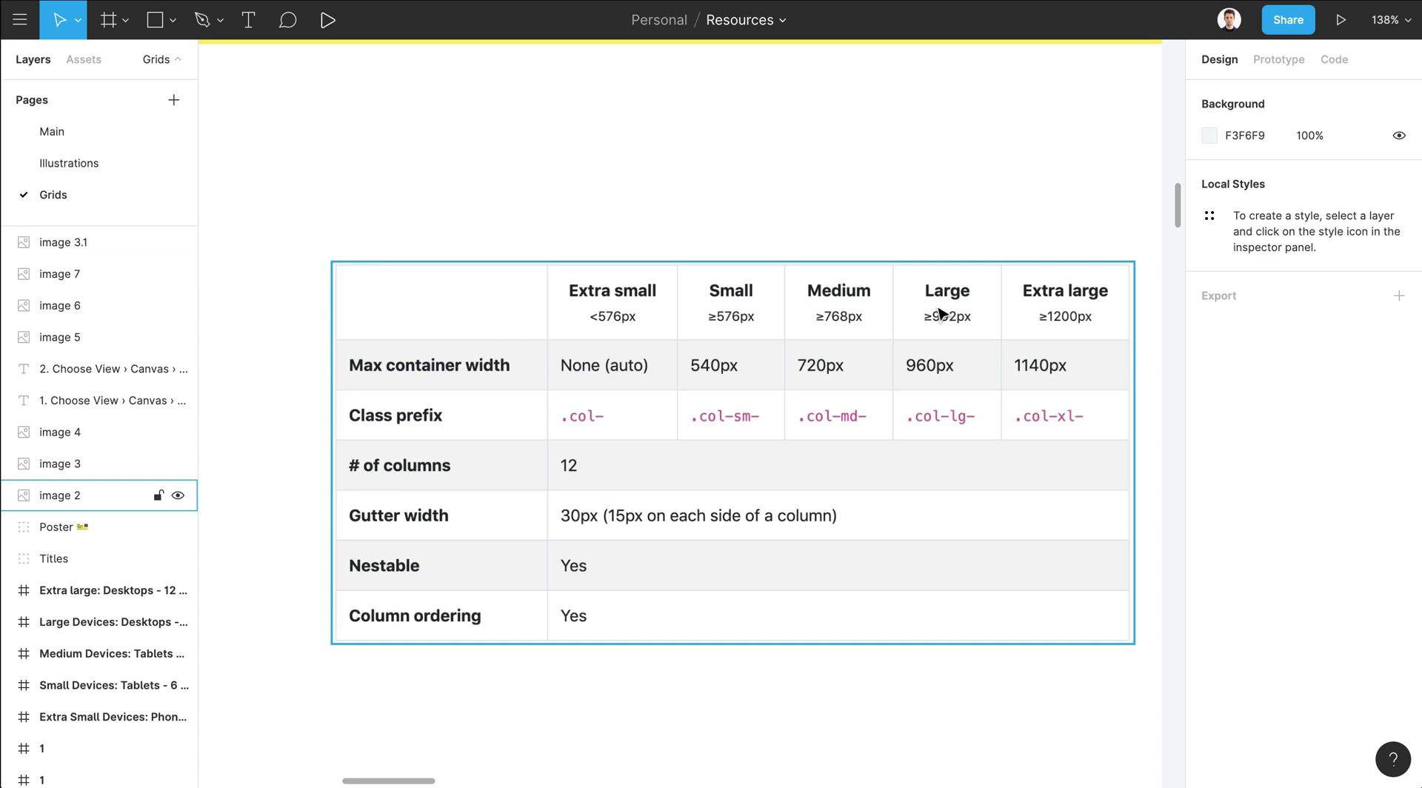
{"action": "scroll", "coordinate": [939, 311], "scroll_direction": "down", "scroll_amount": 1}
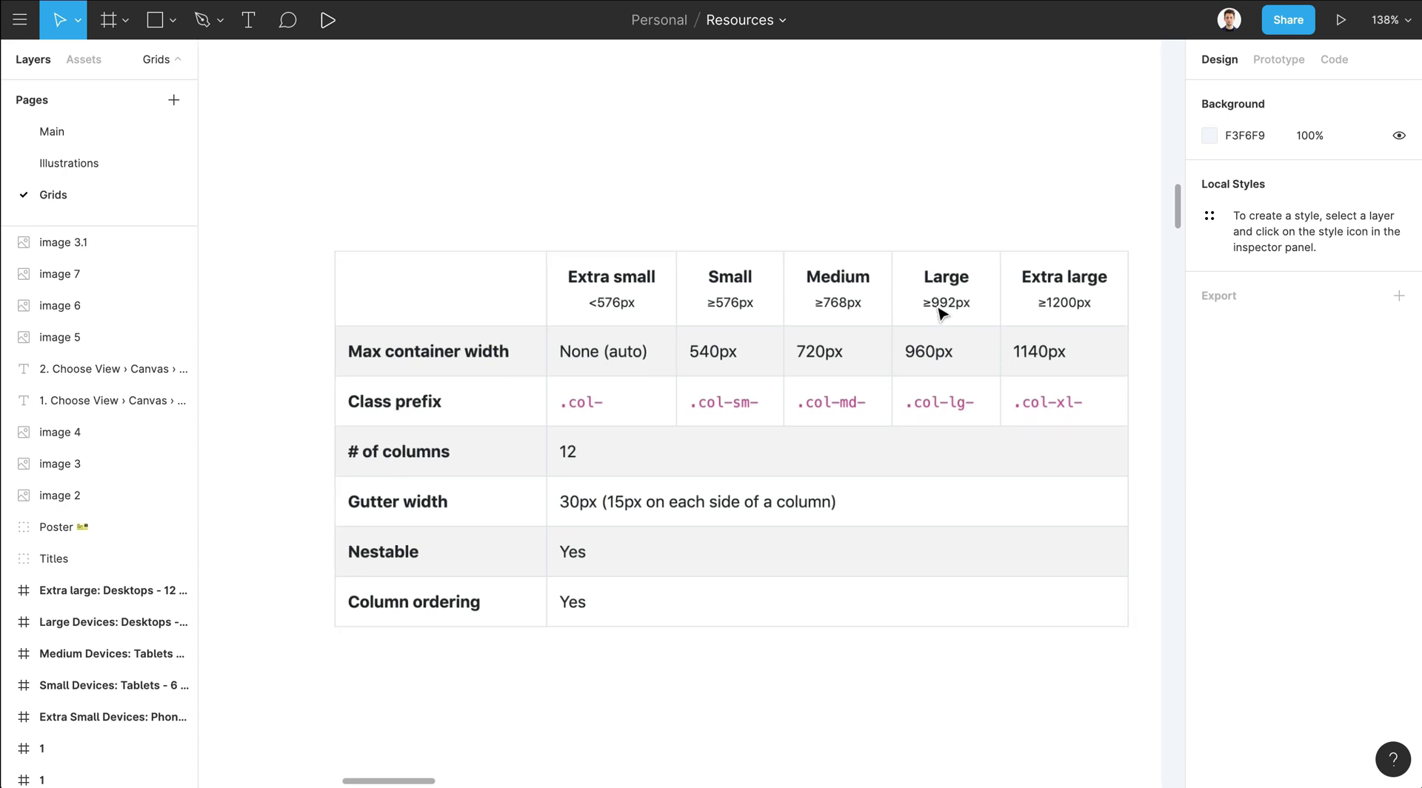
{"action": "scroll", "coordinate": [940, 311], "scroll_direction": "down", "scroll_amount": 5}
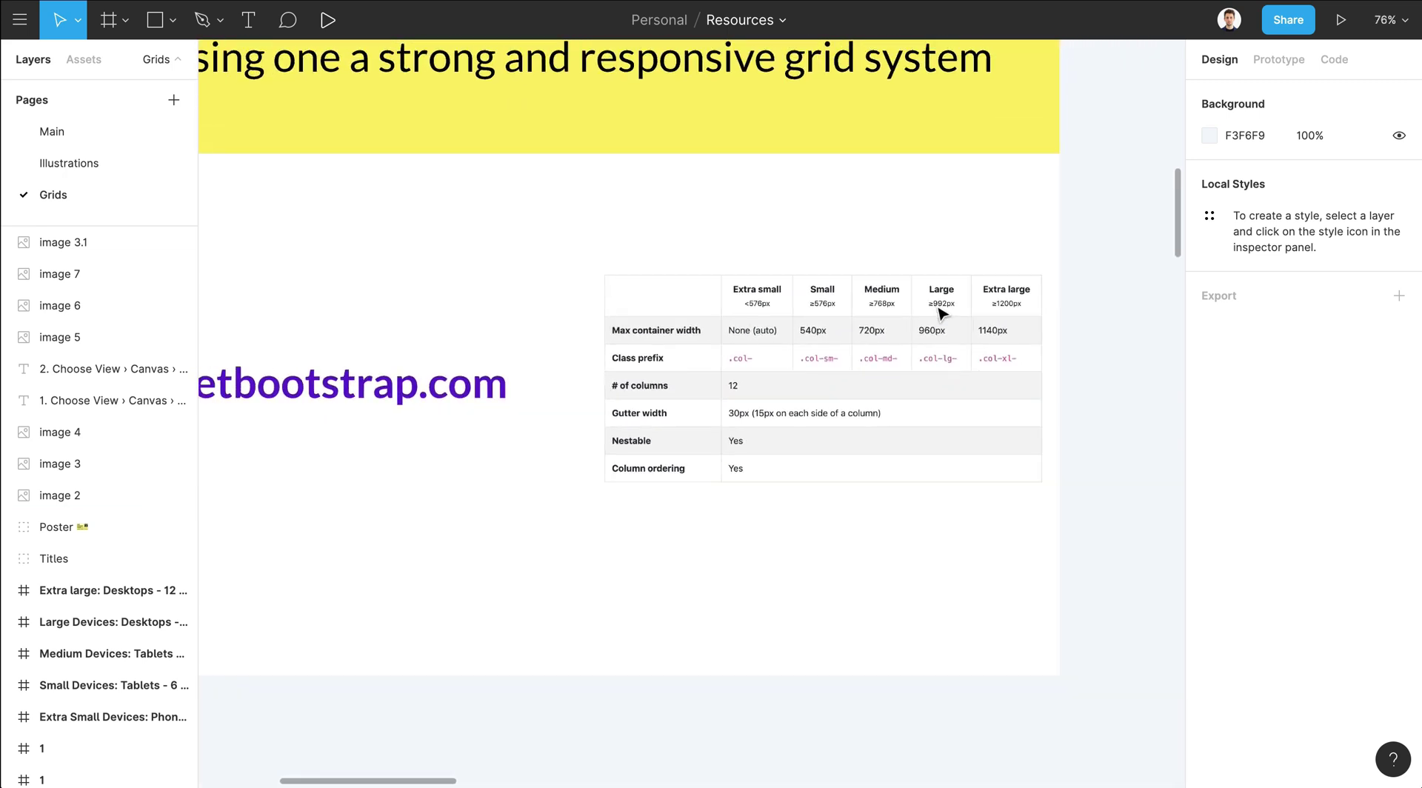
{"action": "scroll", "coordinate": [939, 311], "scroll_direction": "down", "scroll_amount": 2}
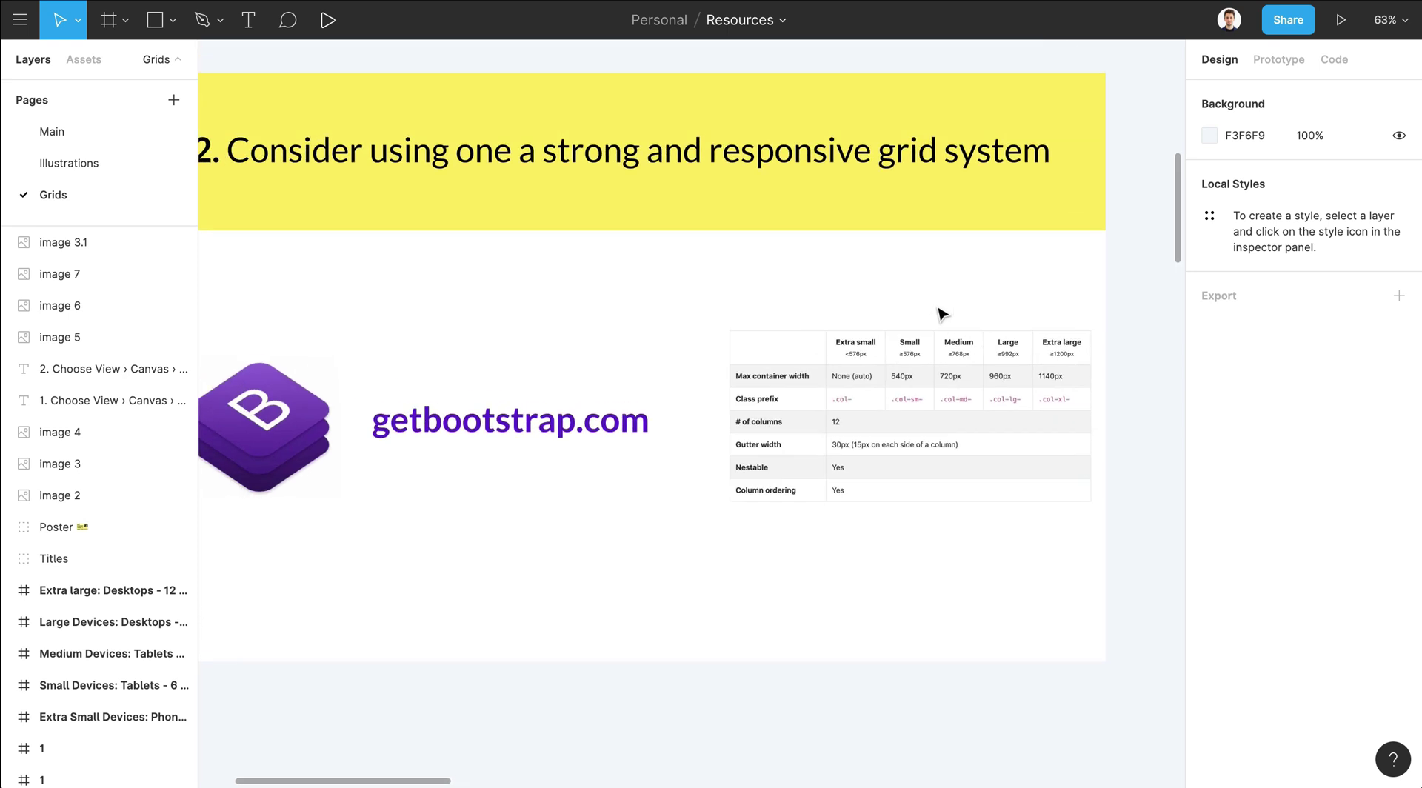
{"action": "scroll", "coordinate": [939, 311], "scroll_direction": "left", "scroll_amount": 3}
{"action": "scroll", "coordinate": [939, 311], "scroll_direction": "up", "scroll_amount": 2}
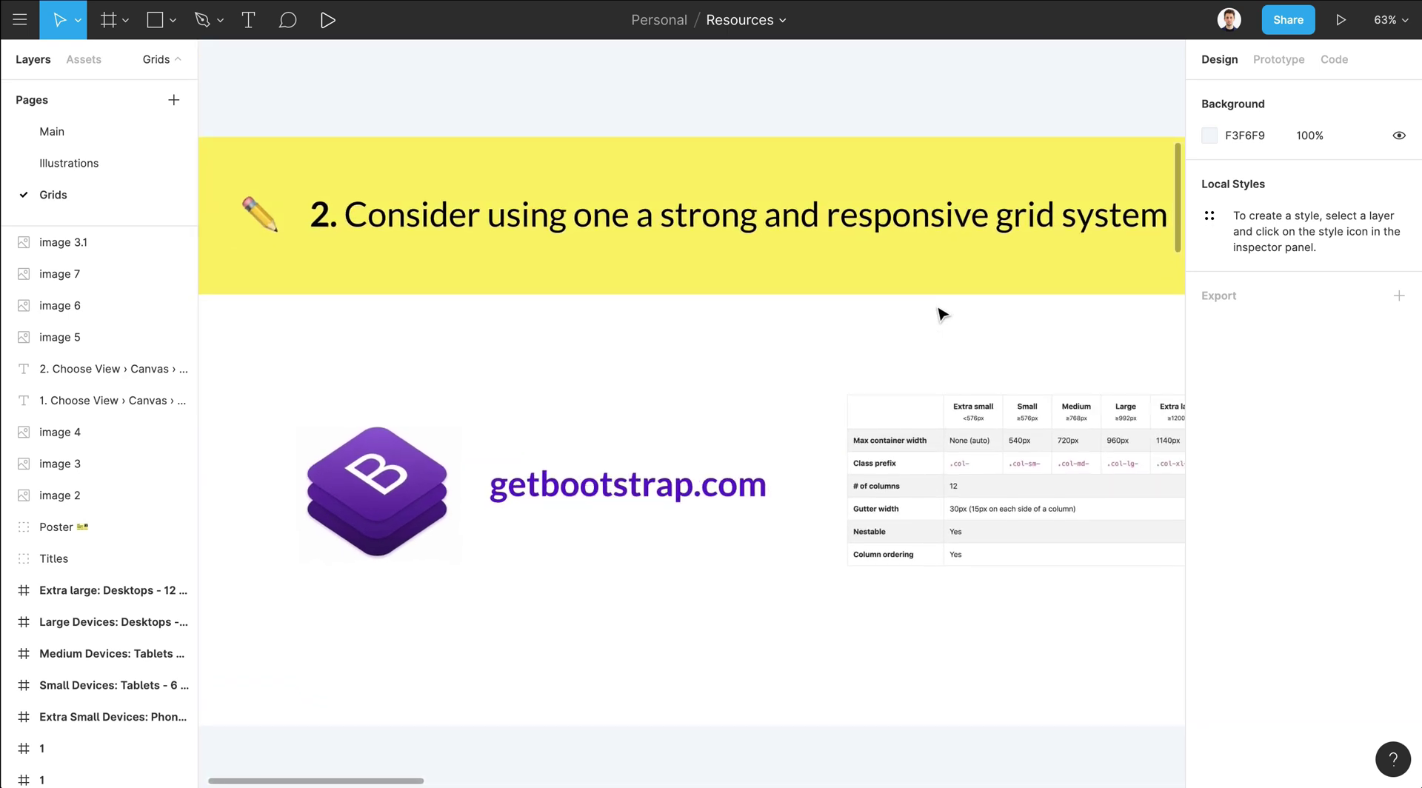
{"action": "scroll", "coordinate": [939, 311], "scroll_direction": "left", "scroll_amount": 2}
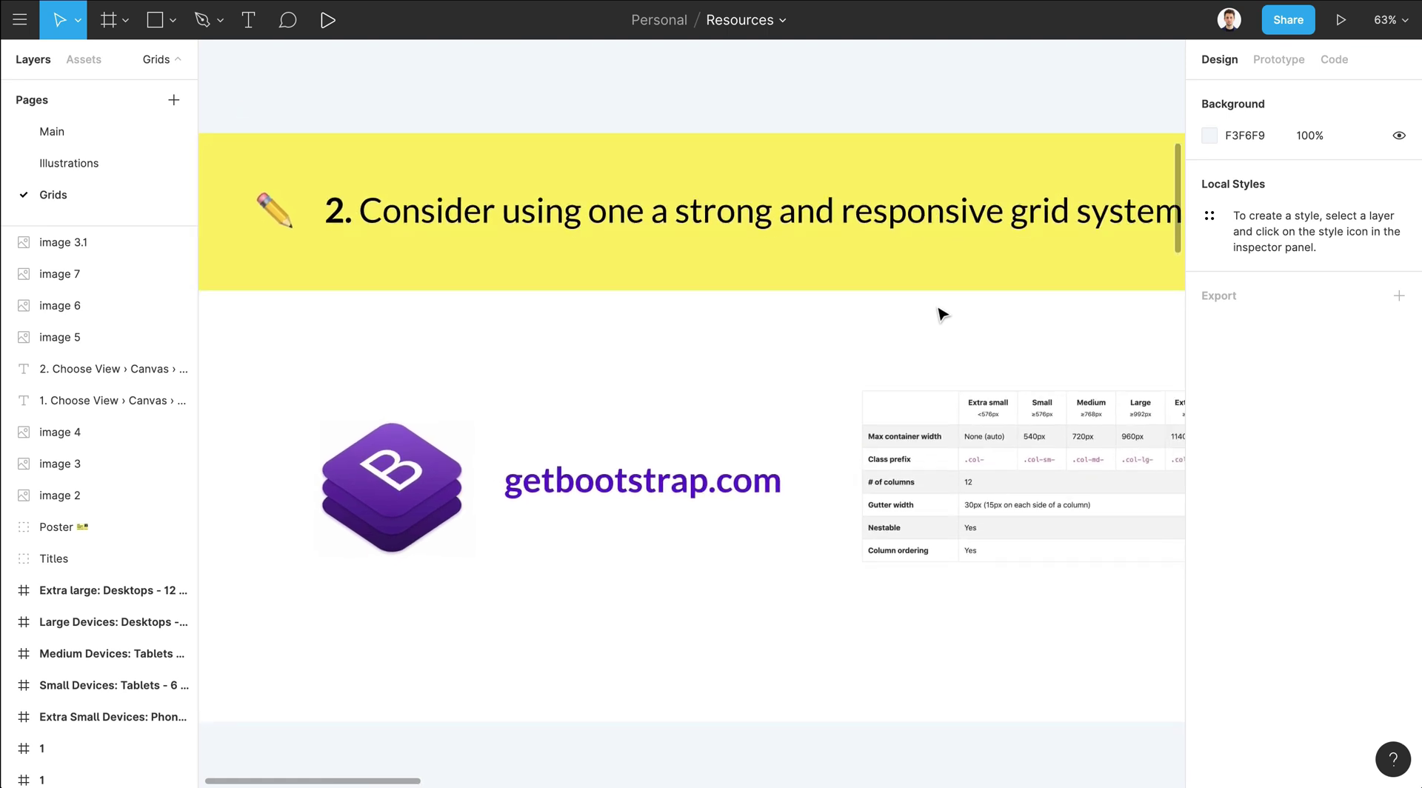
{"action": "scroll", "coordinate": [940, 311], "scroll_direction": "down", "scroll_amount": 1}
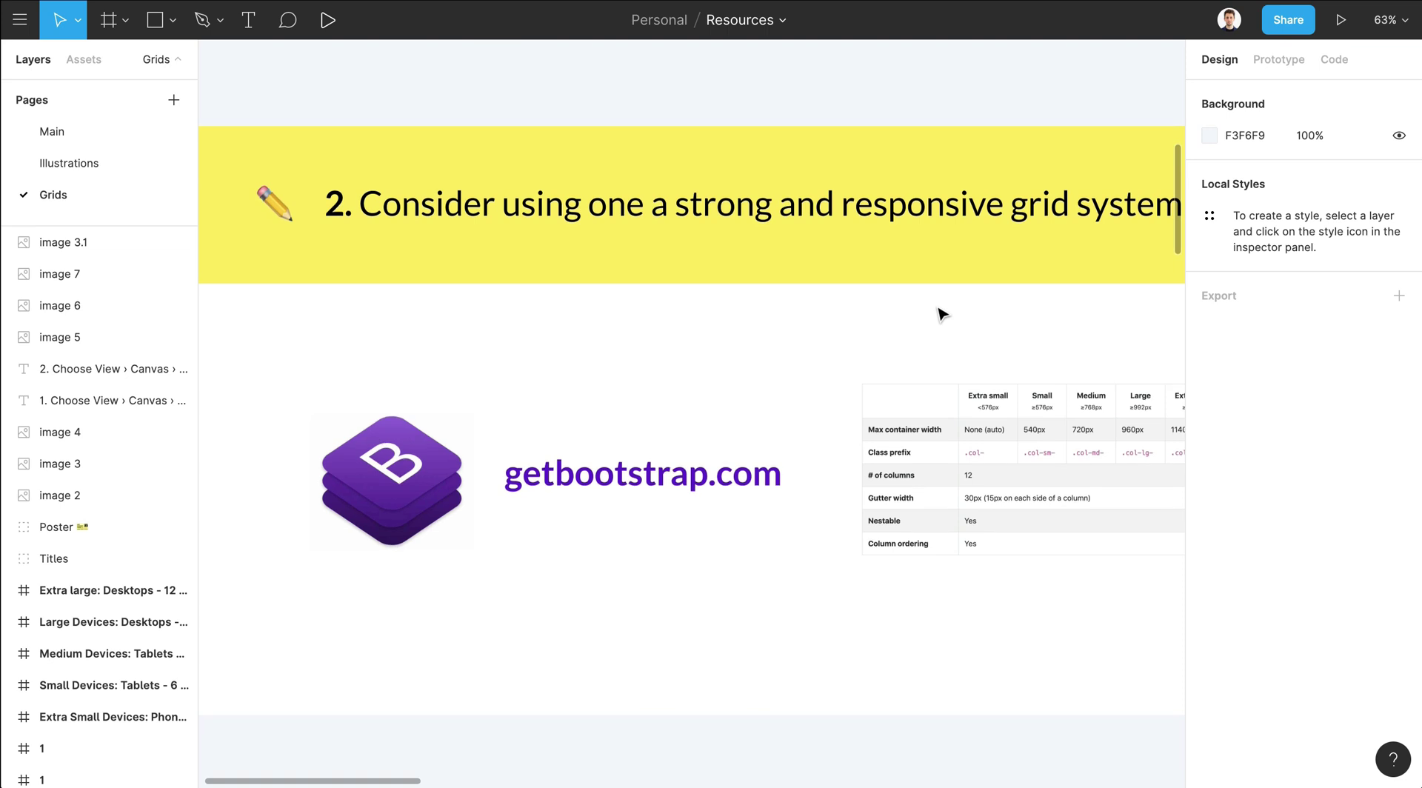
{"action": "scroll", "coordinate": [939, 311], "scroll_direction": "up", "scroll_amount": 1}
{"action": "scroll", "coordinate": [940, 311], "scroll_direction": "right", "scroll_amount": 2}
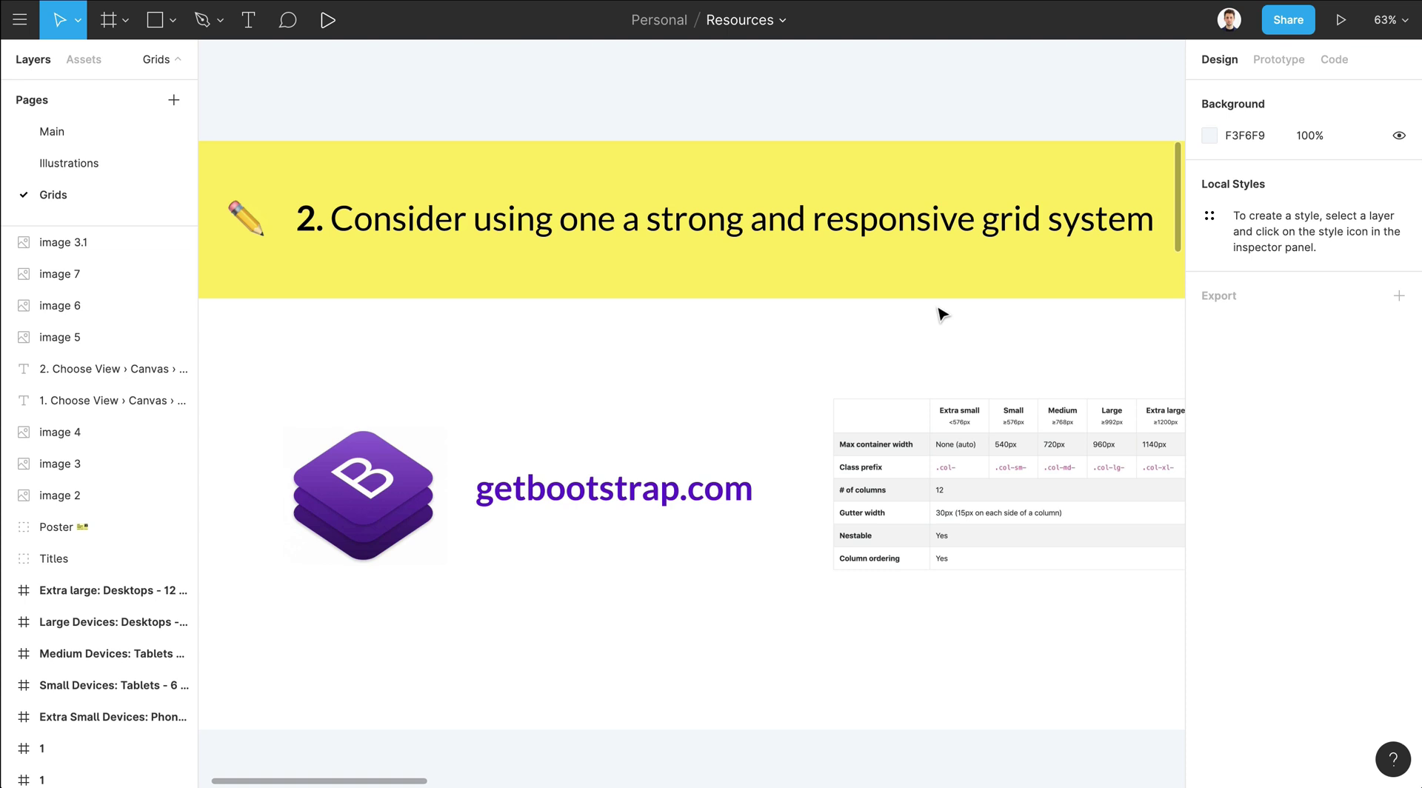
- Zoom out to see more of the Grids page around the Bootstrap slide
{"action": "key", "text": "minus"}
{"action": "key", "text": "minus"}
{"action": "scroll", "coordinate": [939, 311], "scroll_direction": "down", "scroll_amount": 2}
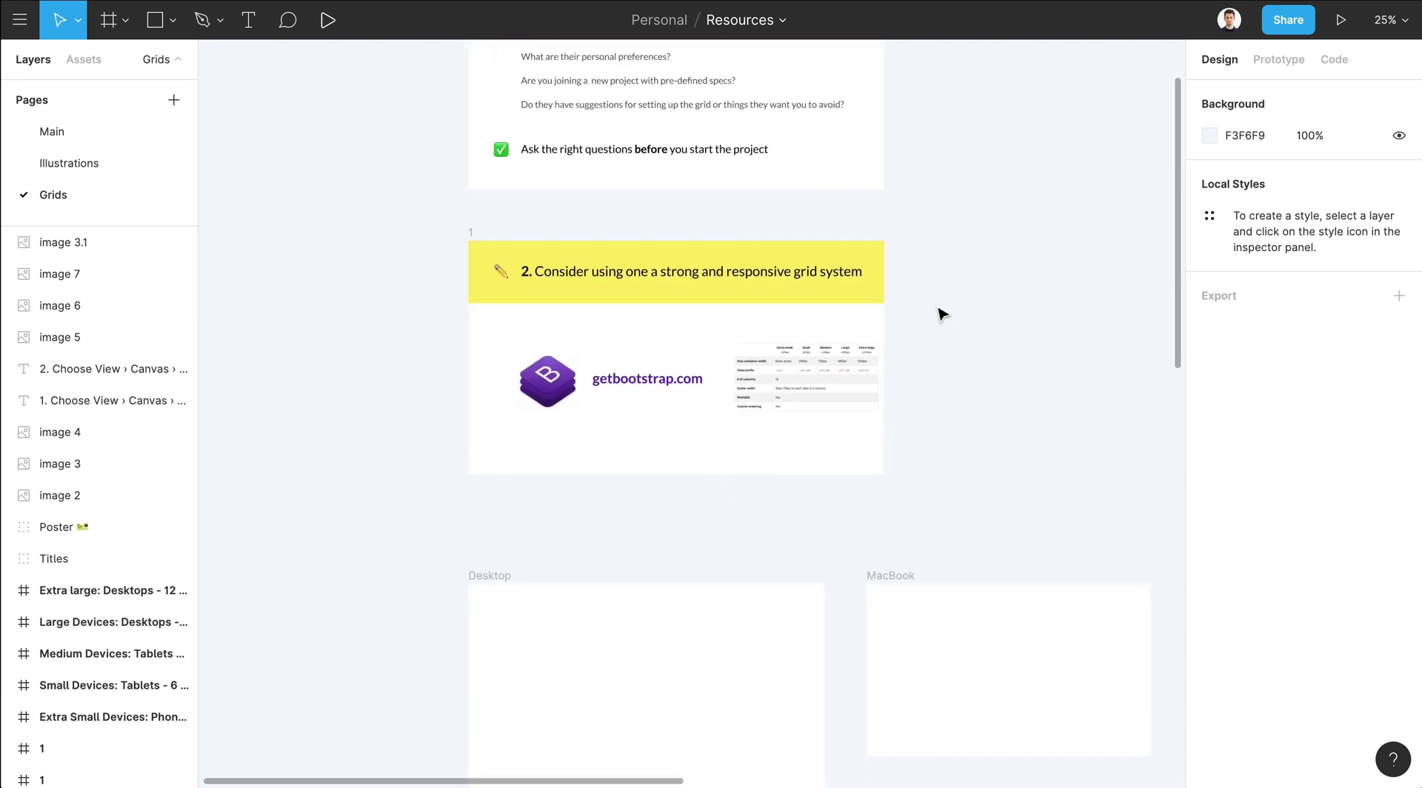
{"action": "scroll", "coordinate": [700, 363], "scroll_direction": "up", "scroll_amount": 3, "text": "ctrl"}
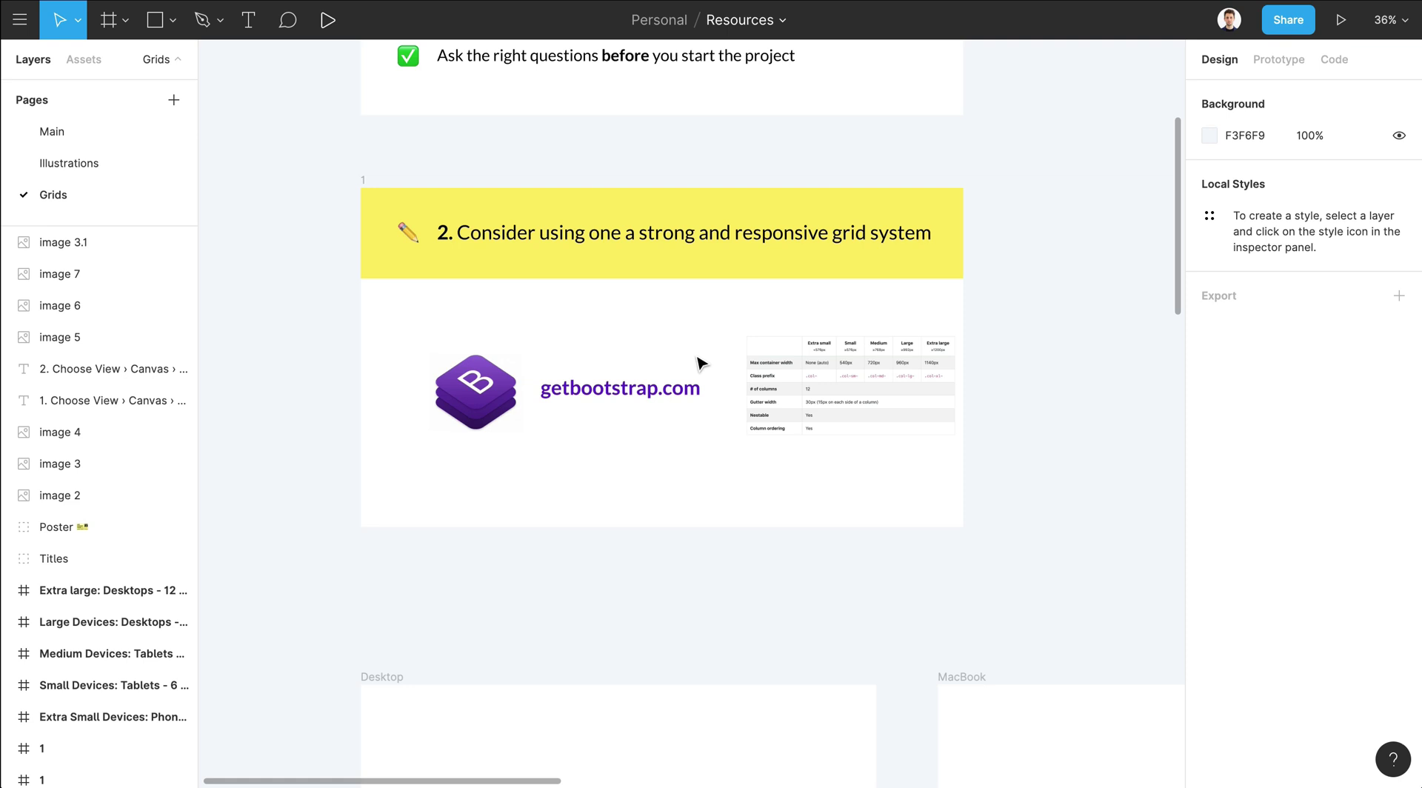
{"action": "scroll", "coordinate": [700, 363], "scroll_direction": "up", "scroll_amount": 3}
{"action": "scroll", "coordinate": [700, 363], "scroll_direction": "up", "scroll_amount": 1}
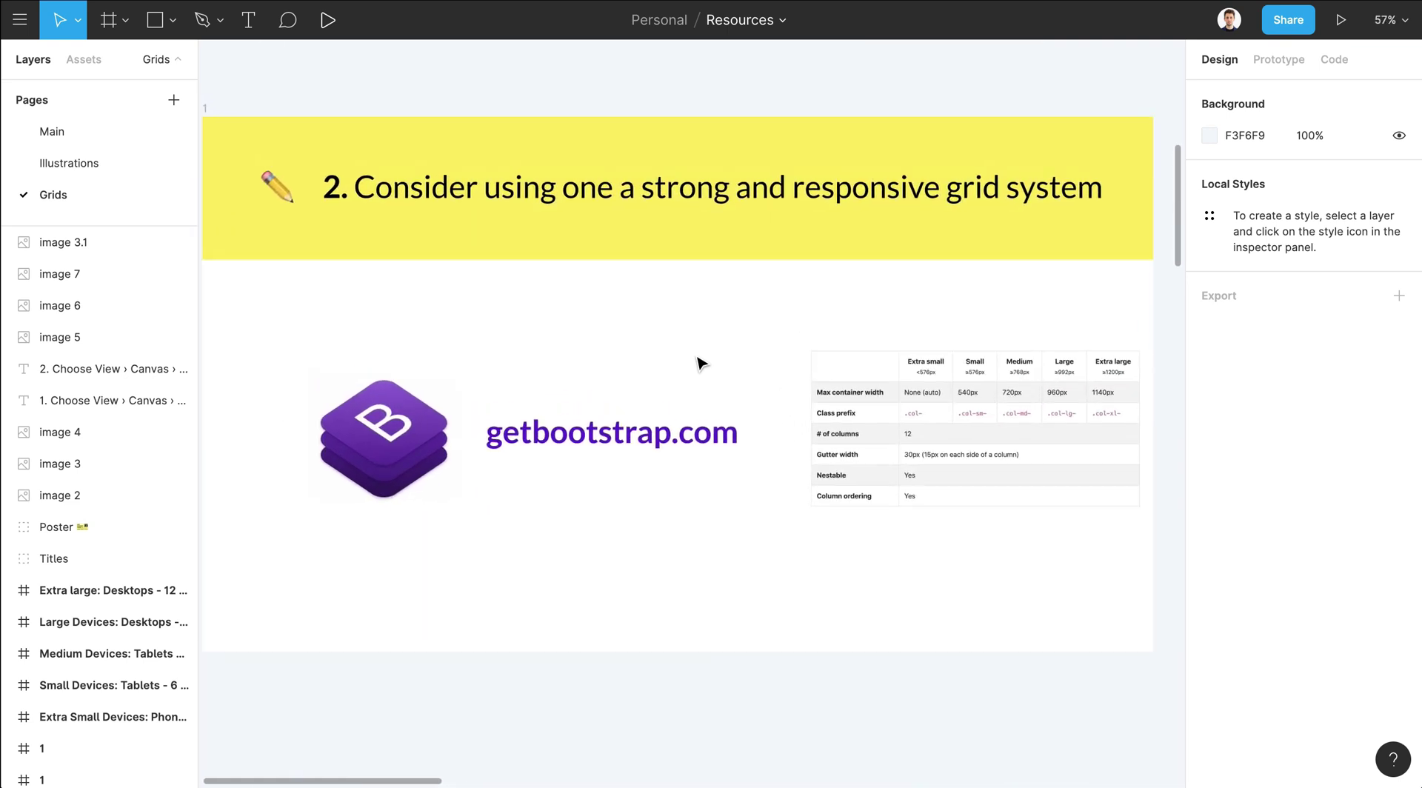
{"action": "scroll", "coordinate": [700, 363], "scroll_direction": "left", "scroll_amount": 1}
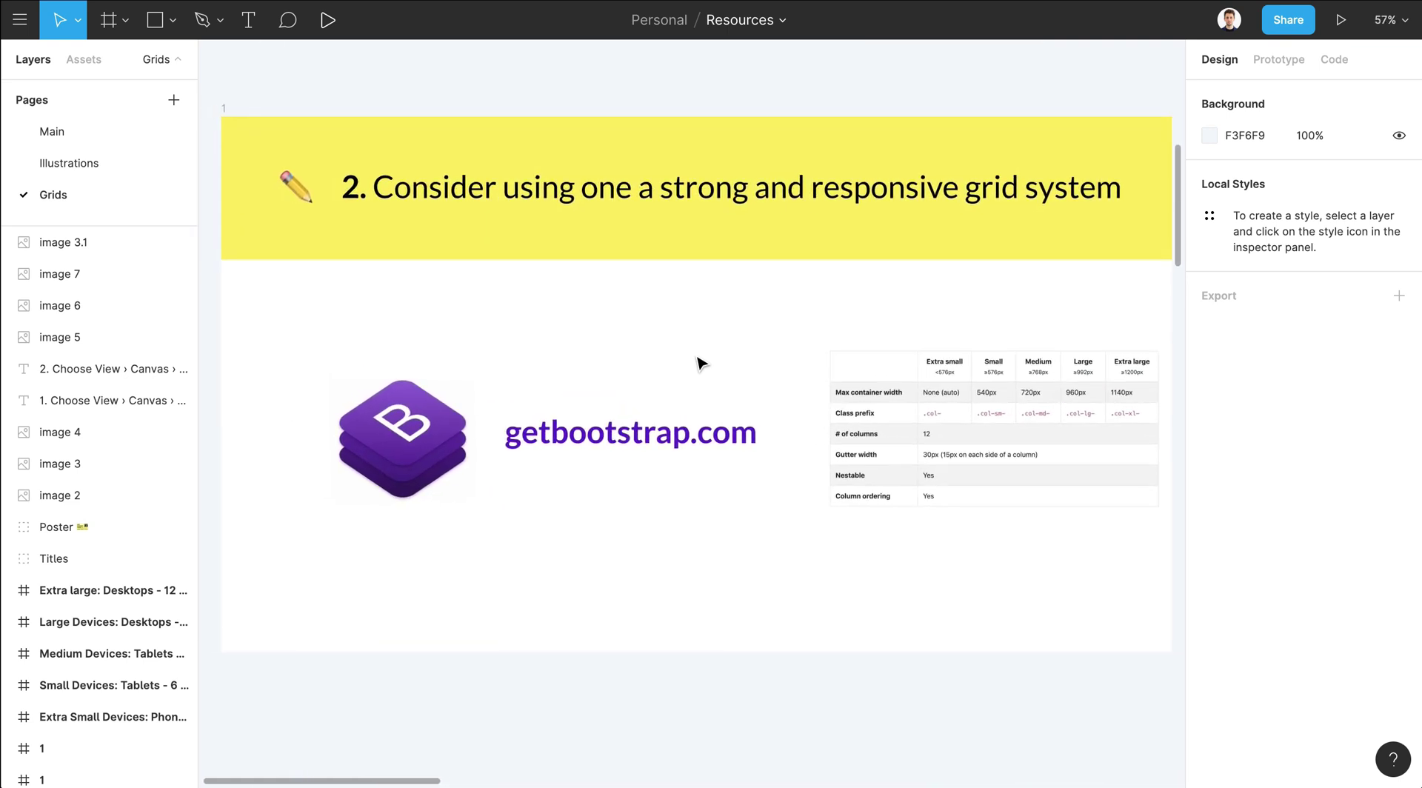
- Move the view down to the empty Desktop and MacBook frames
{"action": "scroll", "coordinate": [700, 363], "scroll_direction": "down", "scroll_amount": 8}
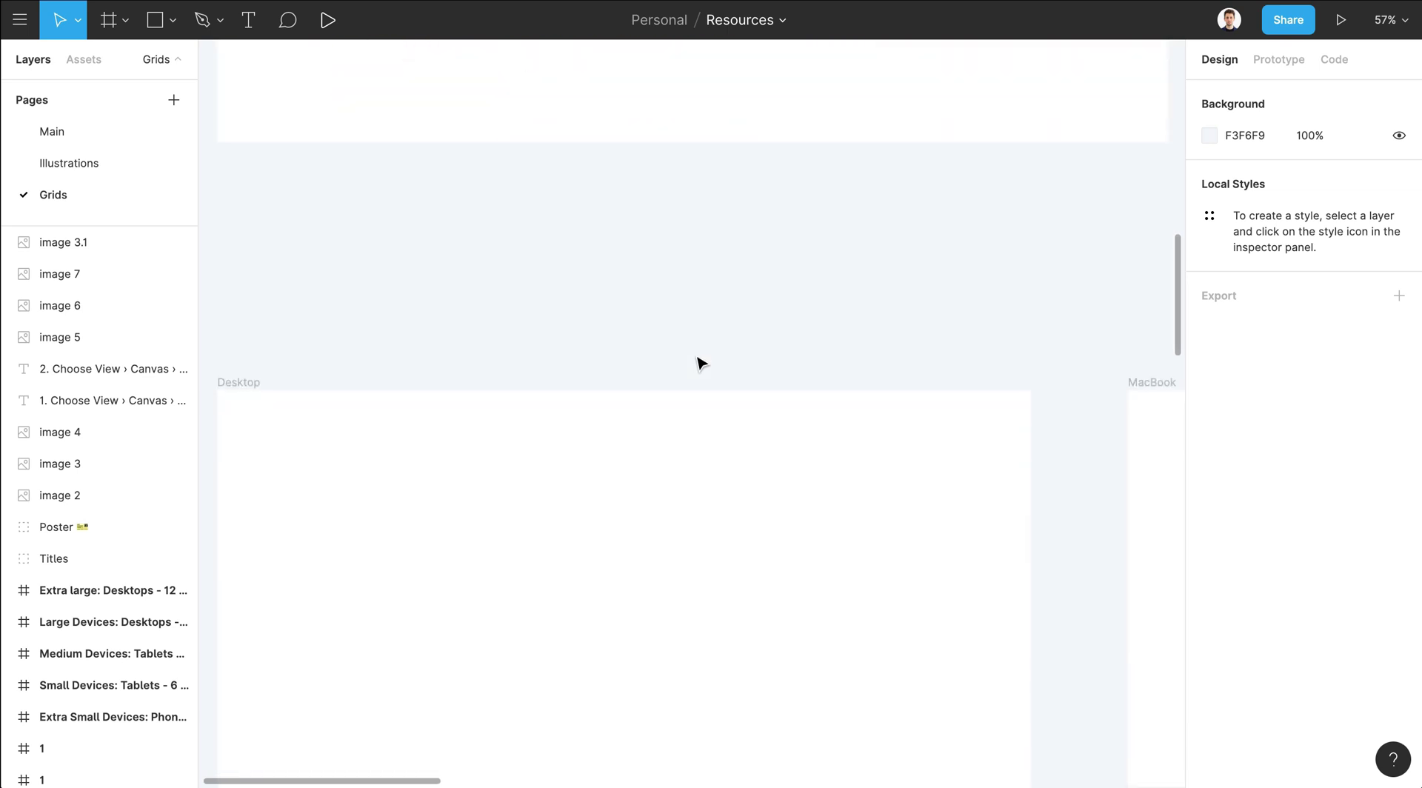
{"action": "scroll", "coordinate": [699, 363], "scroll_direction": "down", "scroll_amount": 2}
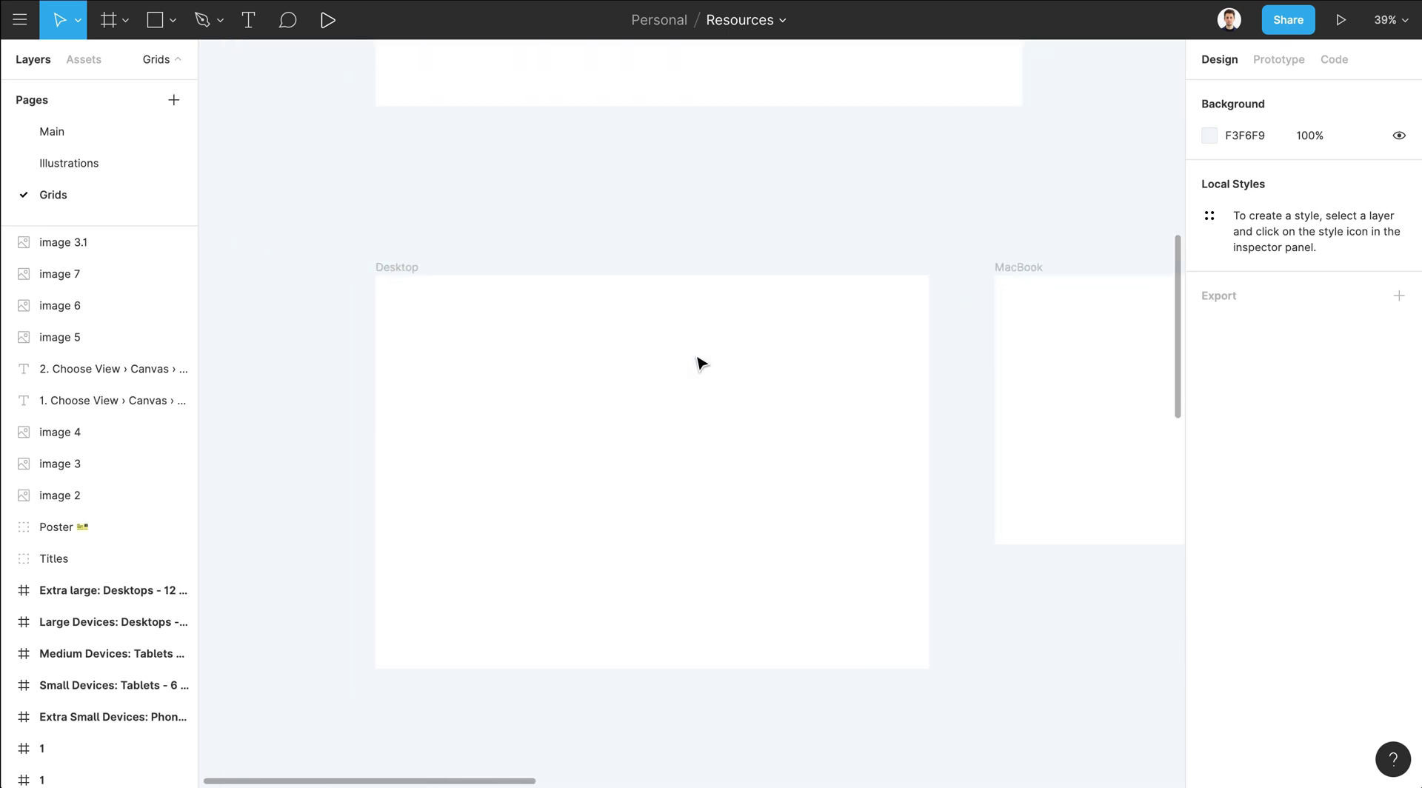
{"action": "scroll", "coordinate": [700, 363], "scroll_direction": "down", "scroll_amount": 1}
{"action": "scroll", "coordinate": [700, 363], "scroll_direction": "right", "scroll_amount": 1}
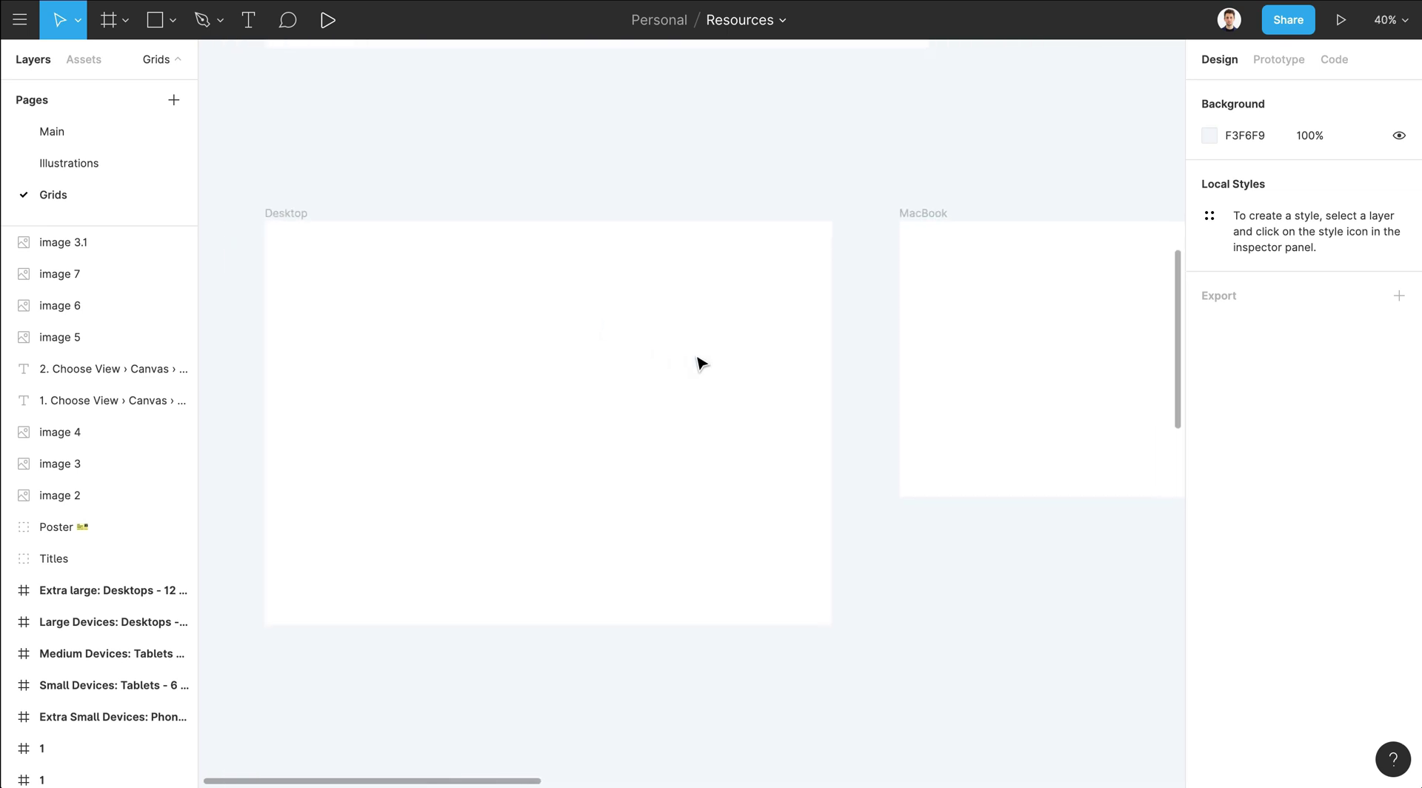
{"action": "scroll", "coordinate": [700, 363], "scroll_direction": "down", "scroll_amount": 1}
{"action": "scroll", "coordinate": [700, 362], "scroll_direction": "right", "scroll_amount": 1}
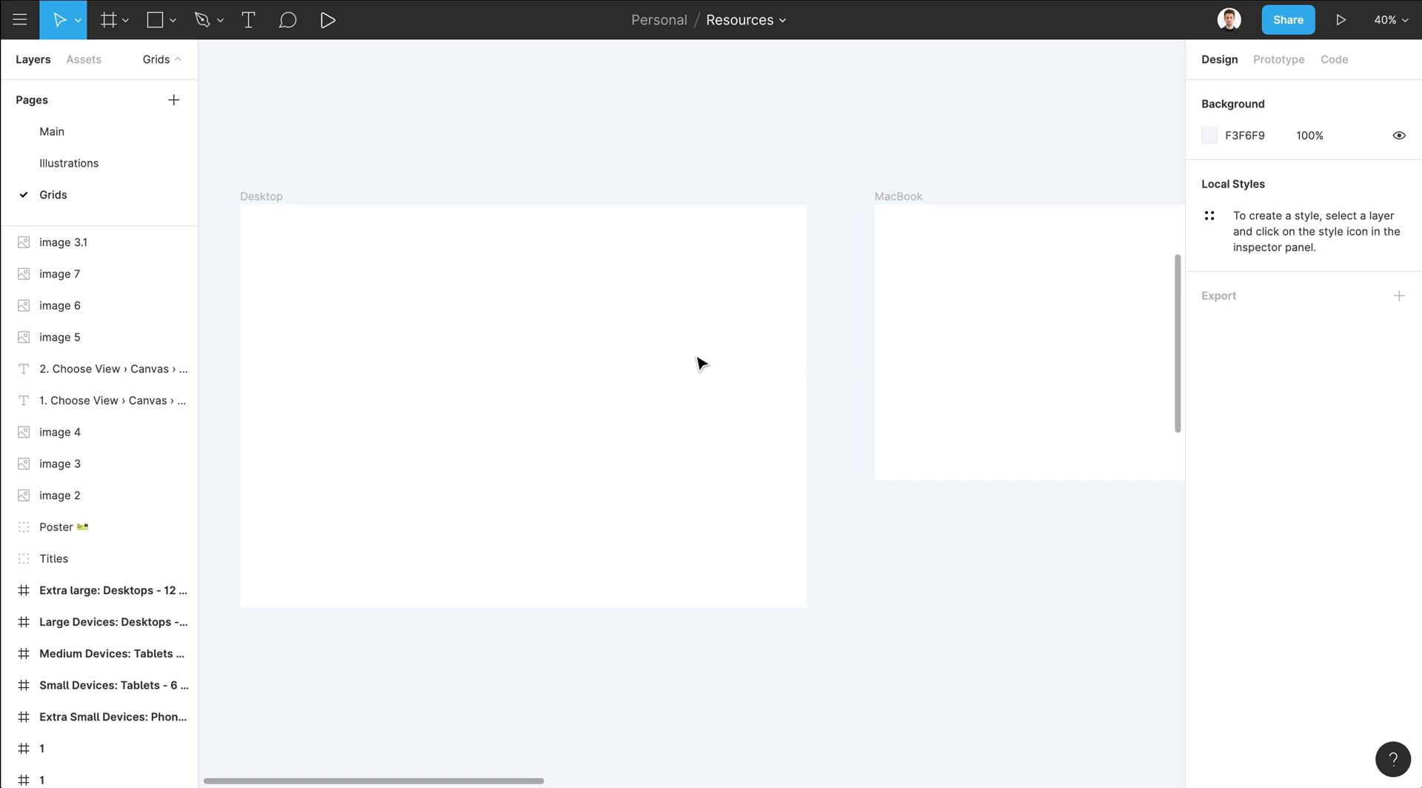
{"action": "scroll", "coordinate": [700, 363], "scroll_direction": "down", "scroll_amount": 2}
{"action": "scroll", "coordinate": [700, 363], "scroll_direction": "left", "scroll_amount": 2}
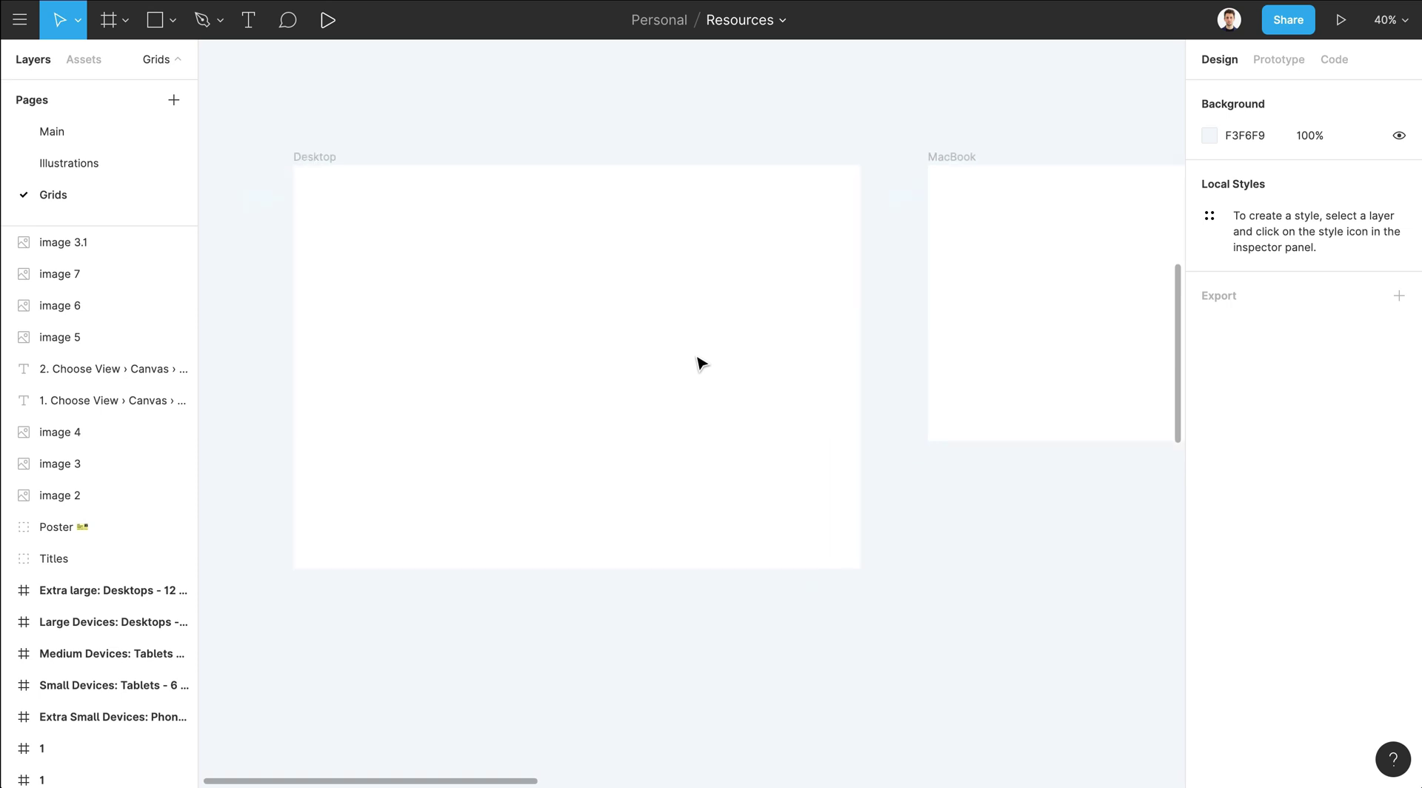
{"action": "scroll", "coordinate": [700, 363], "scroll_direction": "up", "scroll_amount": 1}
{"action": "scroll", "coordinate": [699, 363], "scroll_direction": "up", "scroll_amount": 2}
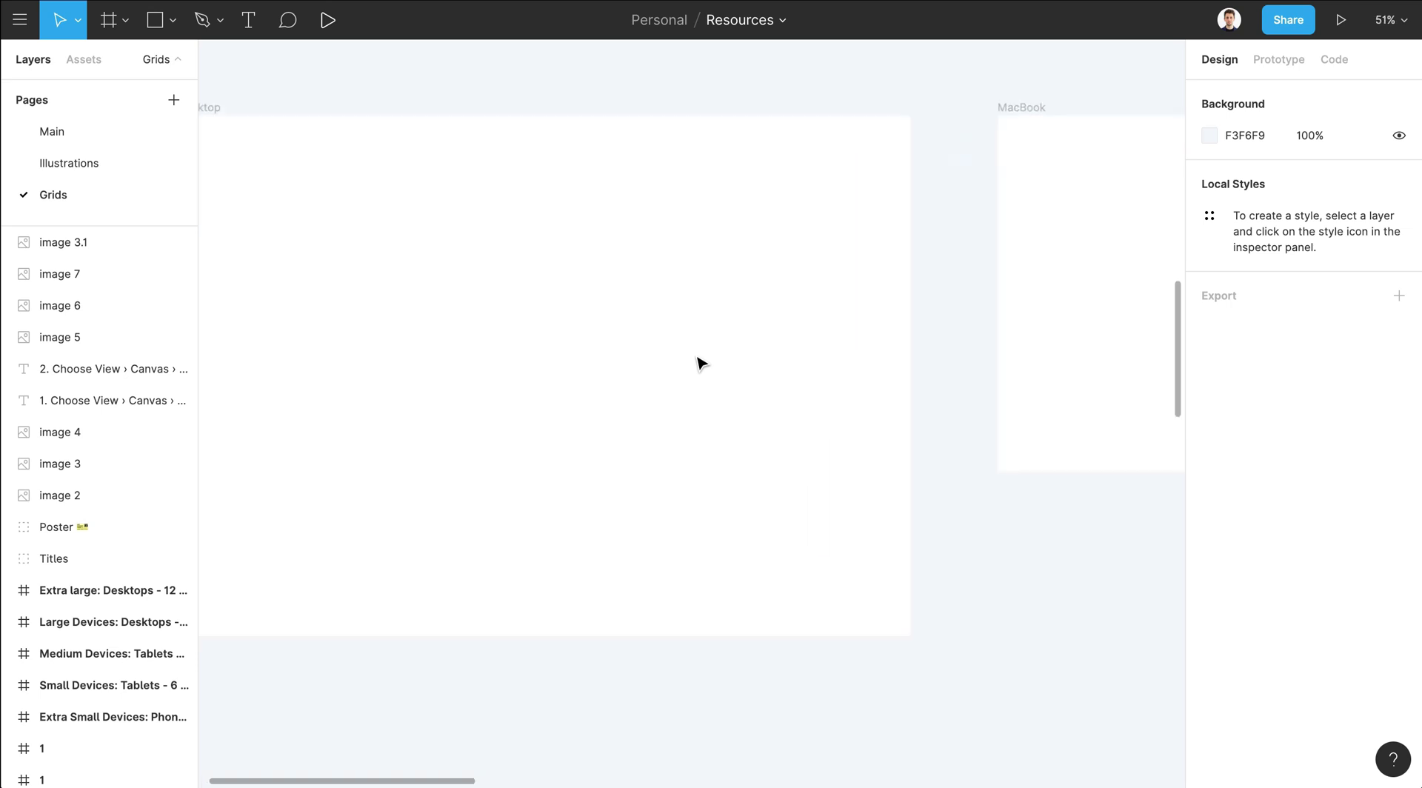
{"action": "scroll", "coordinate": [700, 363], "scroll_direction": "left", "scroll_amount": 3}
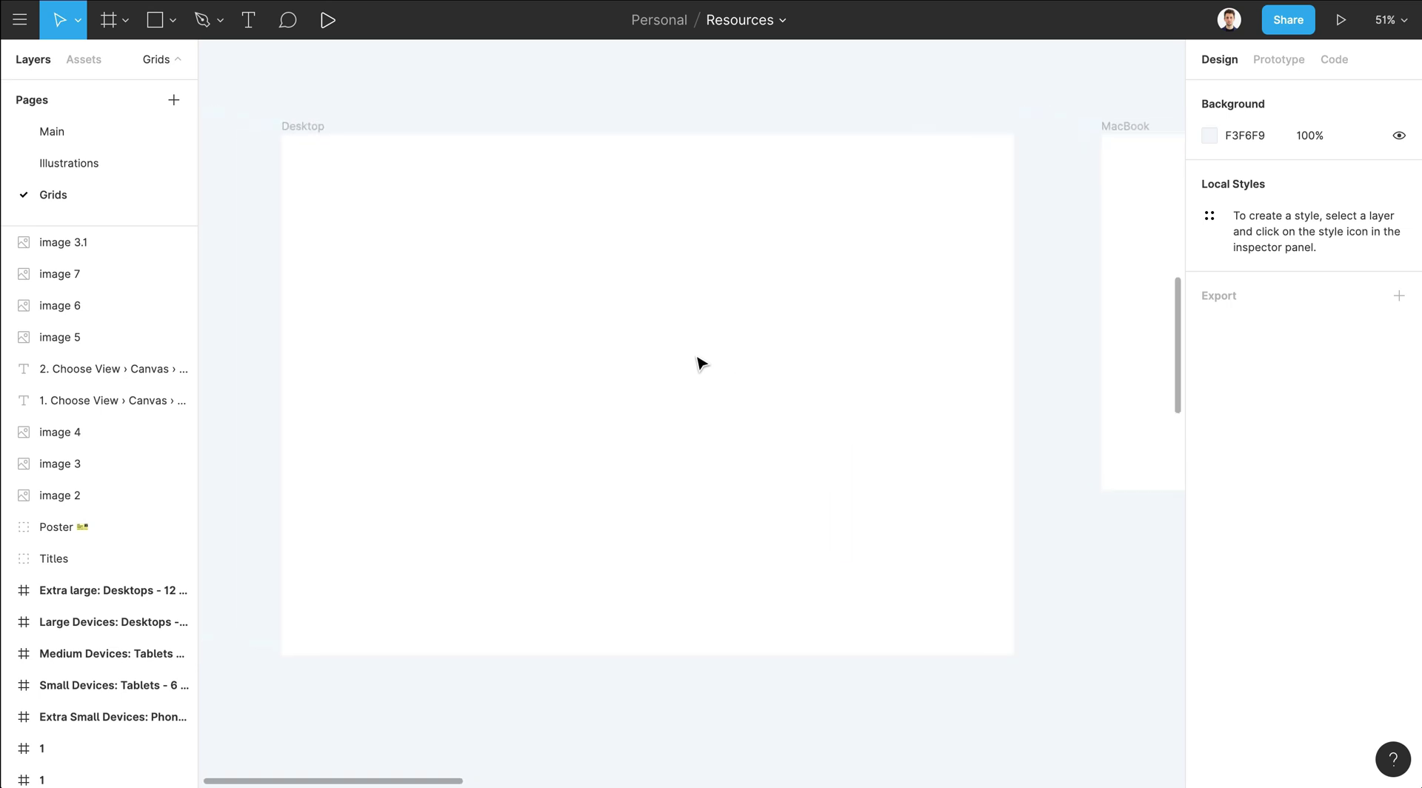
- Select the empty 1440×1024 Desktop frame and add a default 10px square layout grid
{"action": "left_click", "coordinate": [396, 132]}
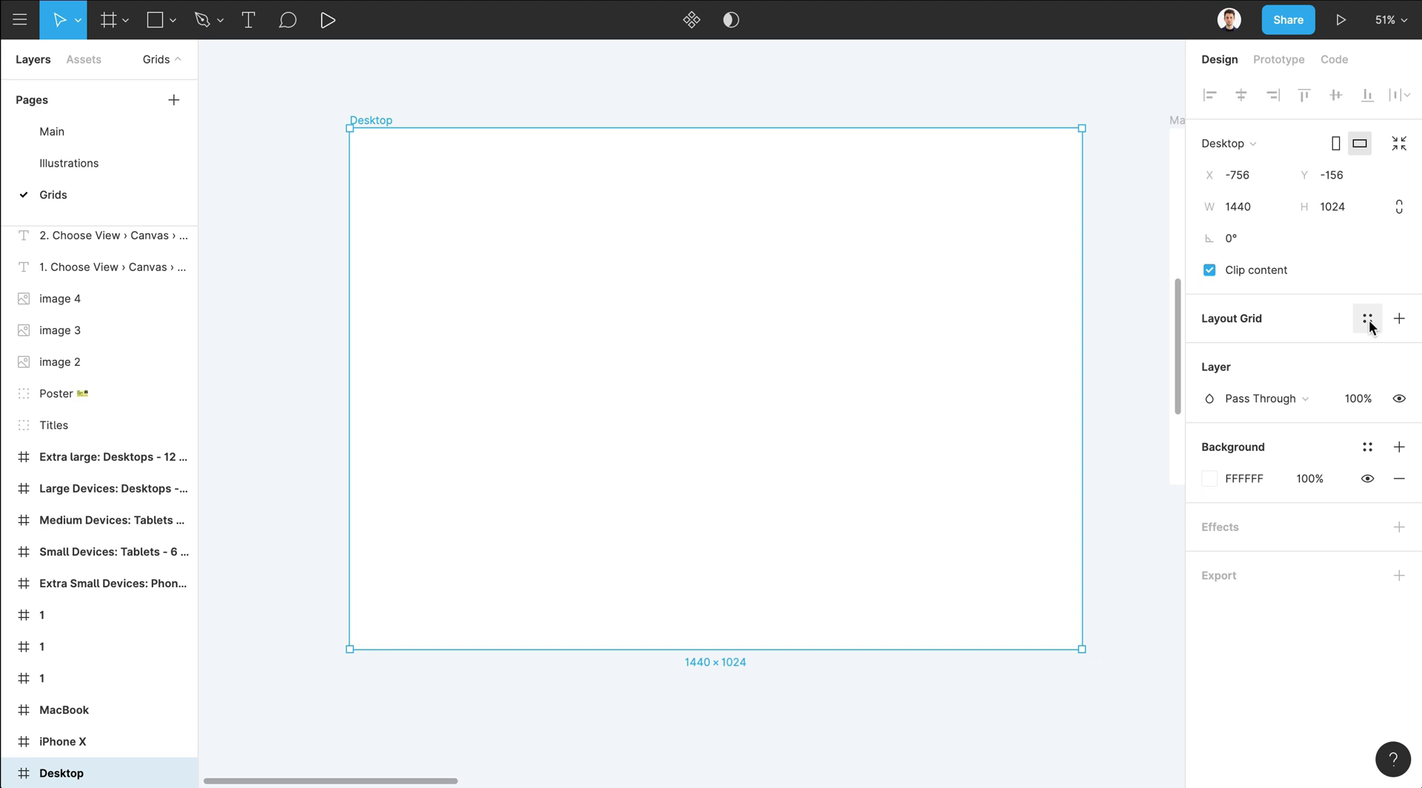
{"action": "left_click", "coordinate": [1399, 319]}
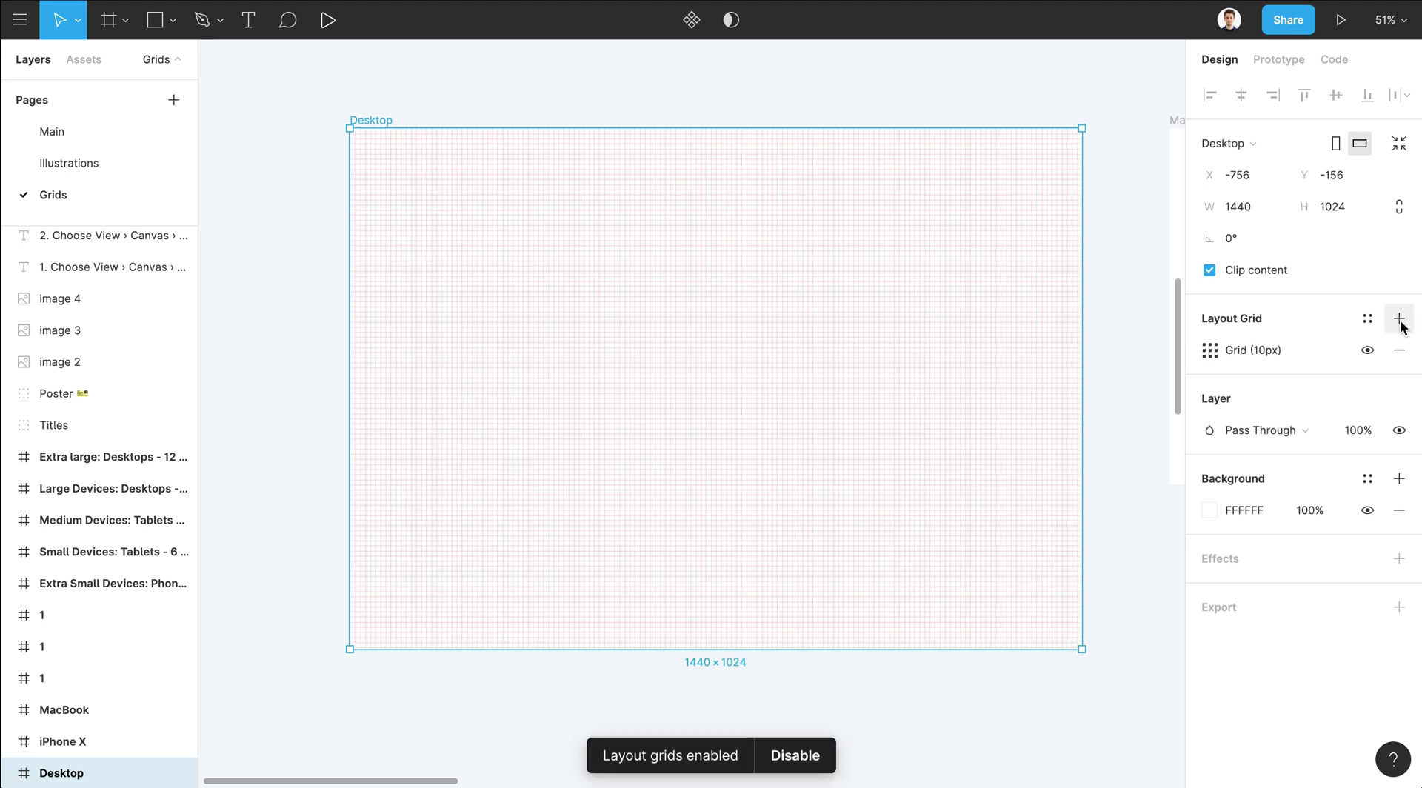
- Increase the Desktop frame's grid size to 74px
{"action": "left_click", "coordinate": [1209, 355]}
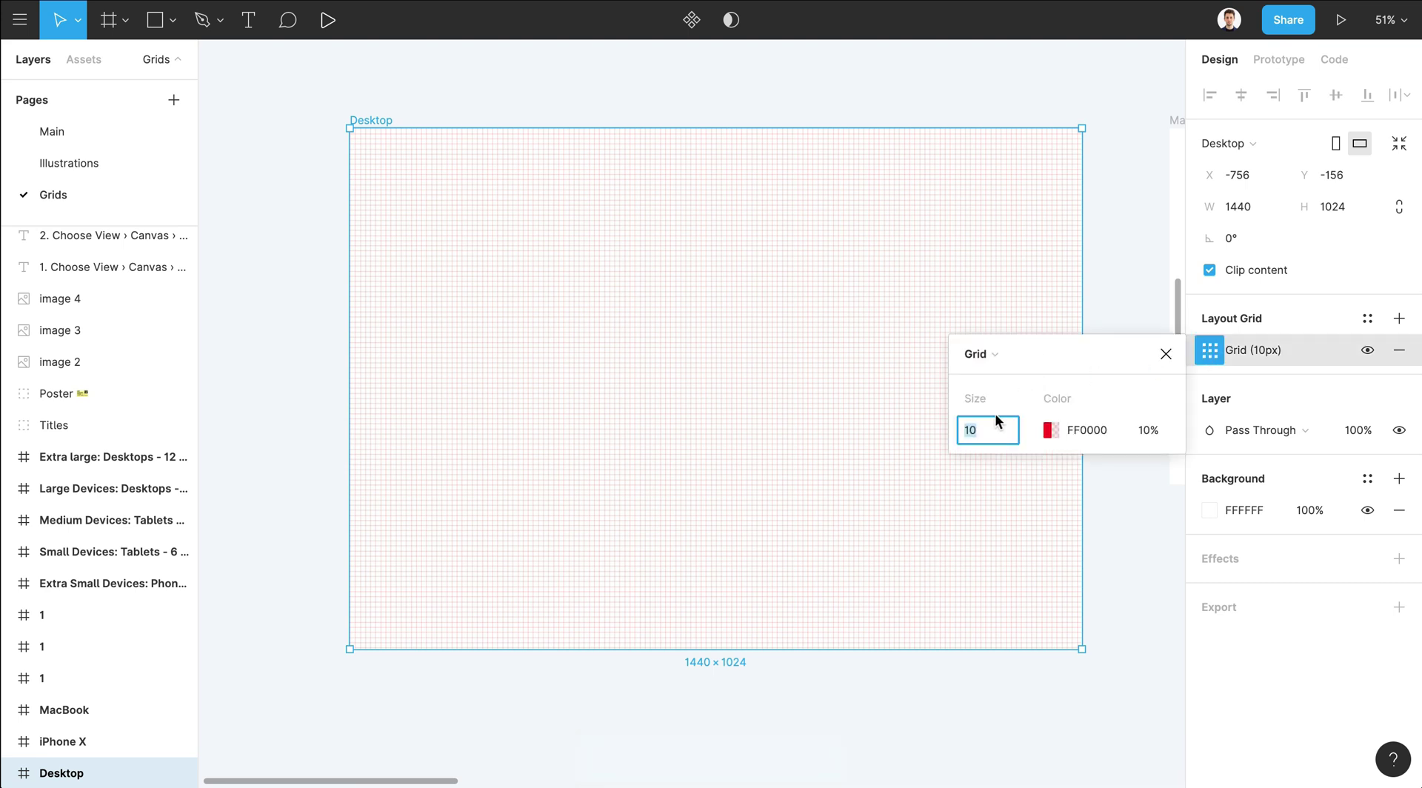
{"action": "key", "text": "Up"}
{"action": "key", "text": "Up"}
{"action": "key", "text": "Up"}
{"action": "key", "text": "Up"}
{"action": "key", "text": "Up"}
{"action": "key", "text": "Up"}
{"action": "key", "text": "Up"}
{"action": "key", "text": "Up"}
{"action": "key", "text": "Up"}
{"action": "key", "text": "Up"}
{"action": "key", "text": "Up"}
{"action": "key", "text": "Up"}
{"action": "key", "text": "Up"}
{"action": "key", "text": "Up"}
{"action": "key", "text": "Up"}
{"action": "key", "text": "Up"}
{"action": "key", "text": "Up"}
{"action": "key", "text": "Up"}
{"action": "key", "text": "Up"}
{"action": "key", "text": "Up"}
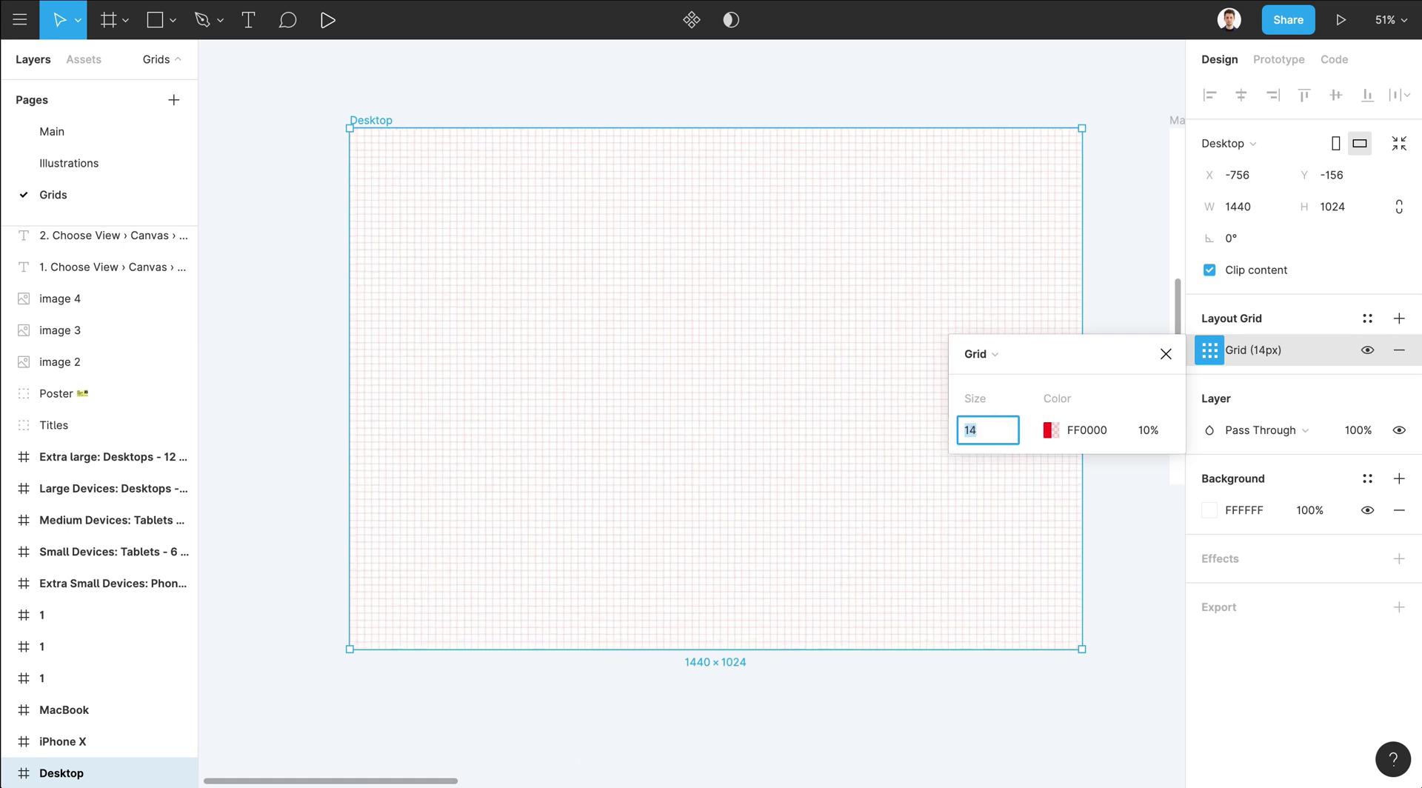
{"action": "key", "text": "Up"}
{"action": "key", "text": "Up"}
{"action": "key", "text": "Up"}
{"action": "key", "text": "Up"}
{"action": "key", "text": "Up"}
{"action": "key", "text": "Up"}
{"action": "key", "text": "Up"}
{"action": "key", "text": "Up"}
{"action": "key", "text": "Up"}
{"action": "key", "text": "Up"}
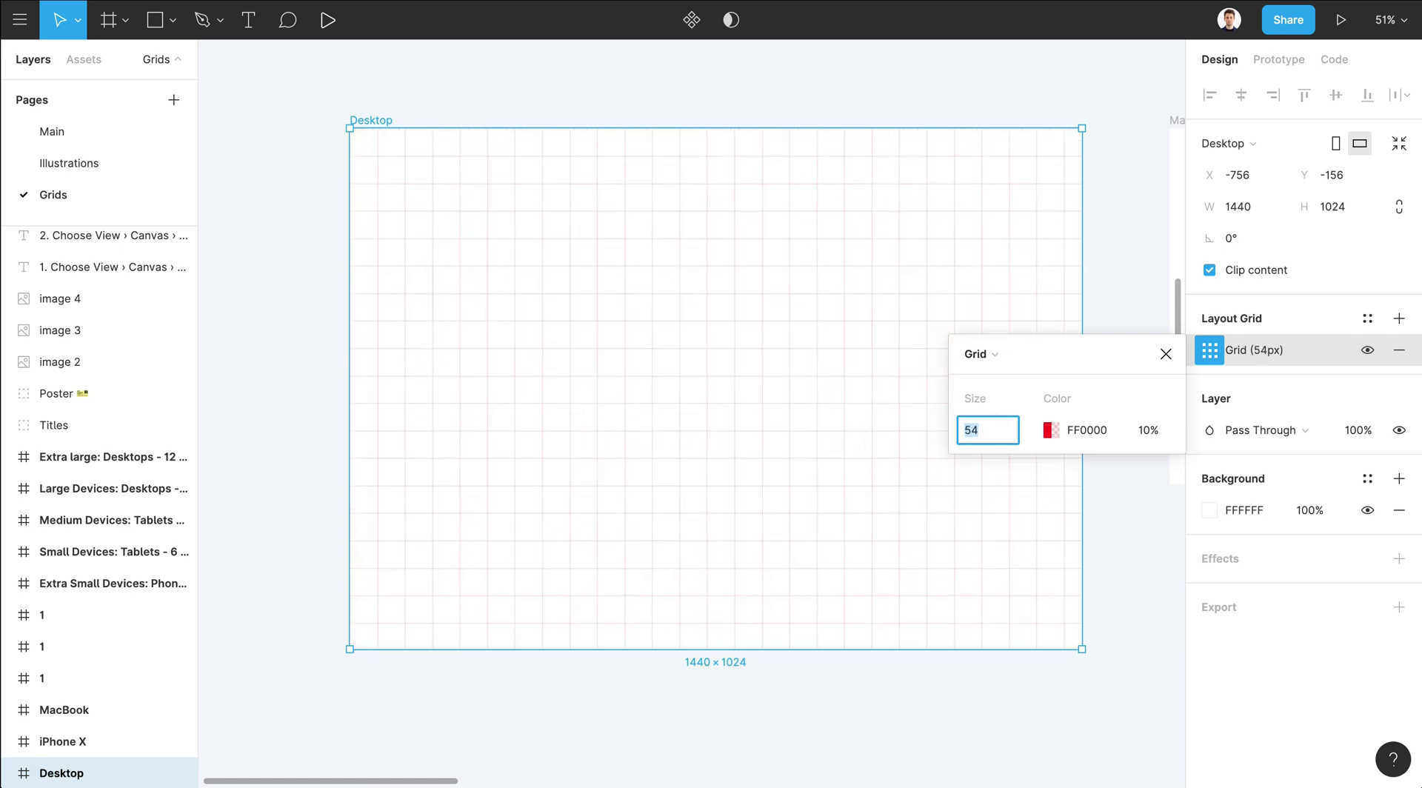
{"action": "key", "text": "Up"}
{"action": "key", "text": "Up"}
{"action": "key", "text": "Up"}
{"action": "key", "text": "Up"}
{"action": "key", "text": "Up"}
{"action": "key", "text": "Up"}
{"action": "key", "text": "Up"}
{"action": "key", "text": "Up"}
{"action": "key", "text": "Up"}
{"action": "key", "text": "Up"}
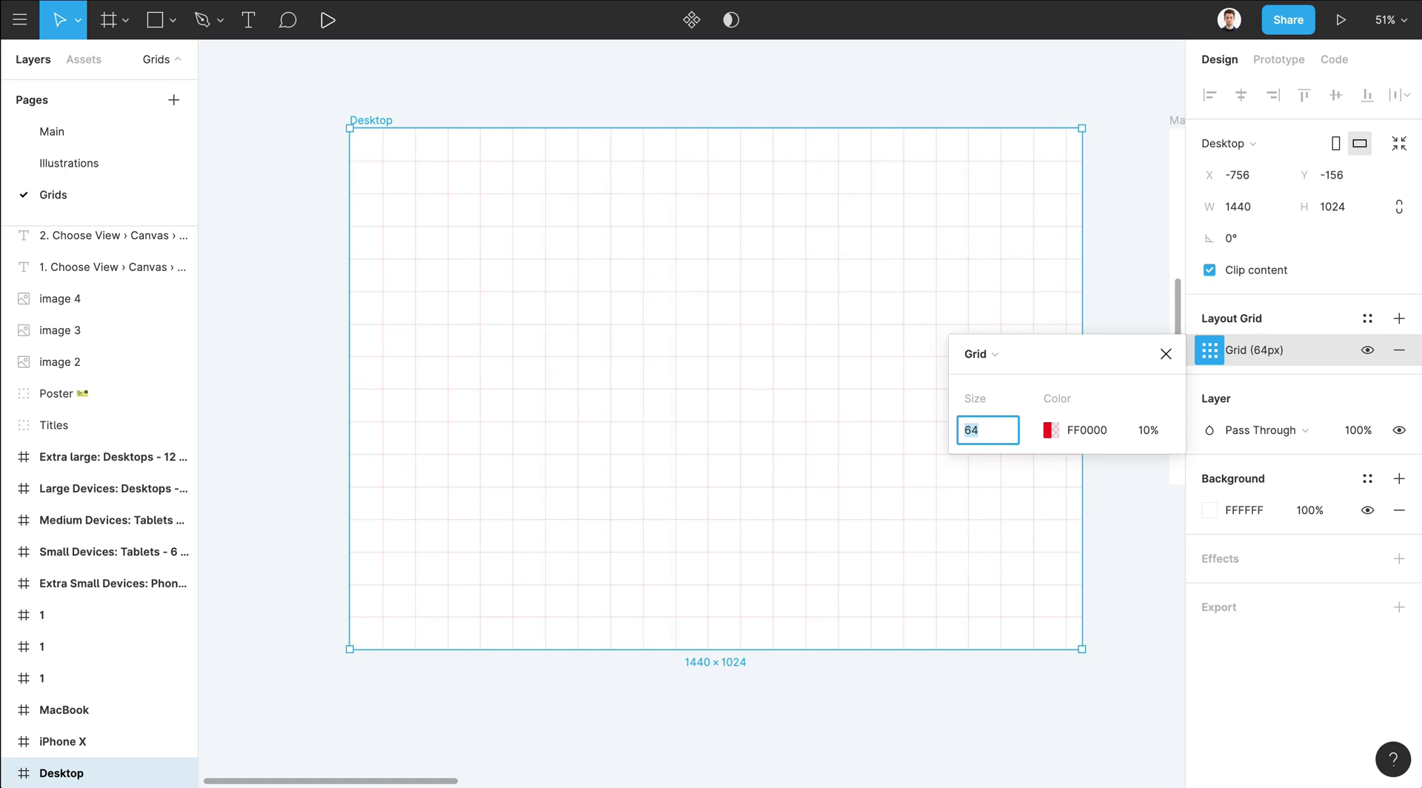
{"action": "key", "text": "shift+Up"}
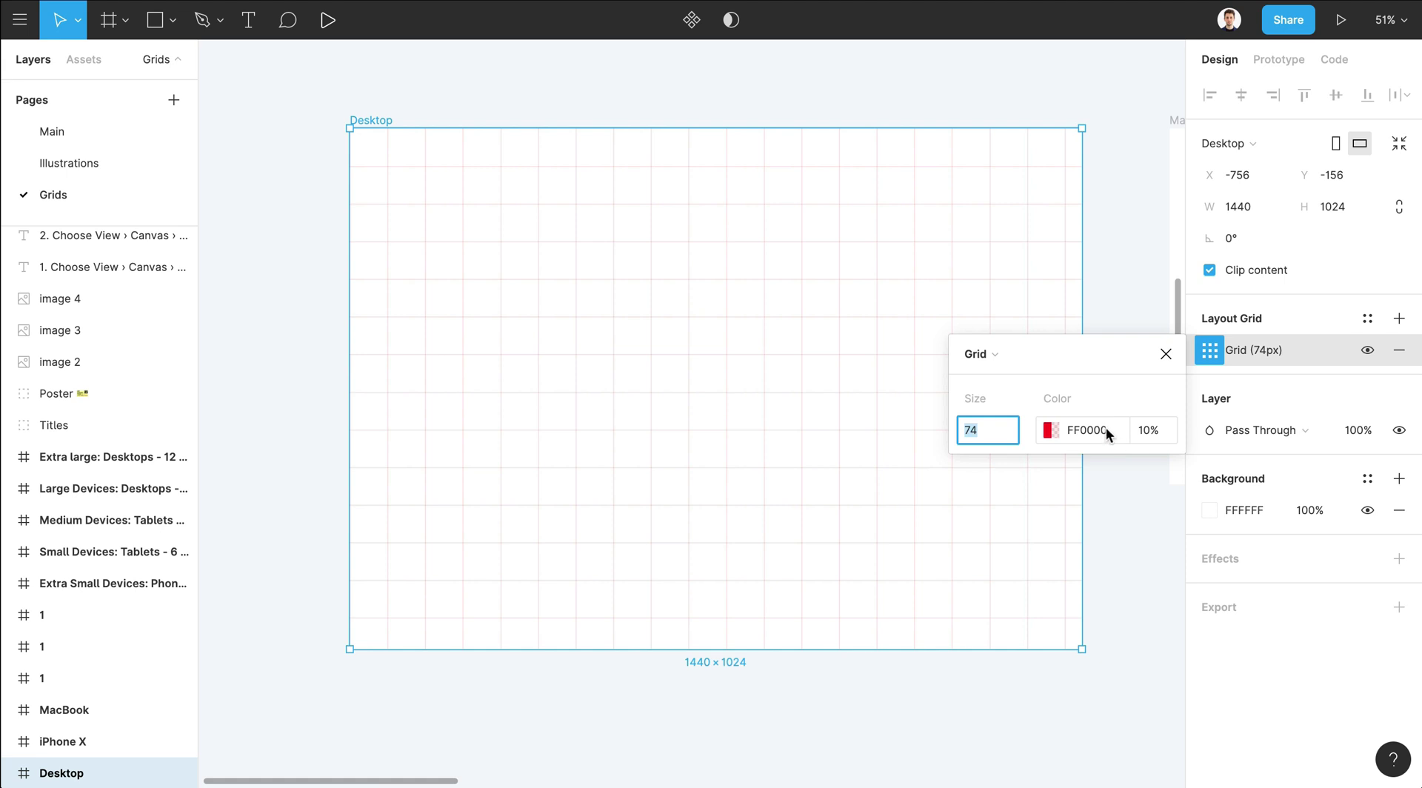
- Change the grid colour from red to bright blue 000AFF
{"action": "left_click", "coordinate": [1042, 436]}
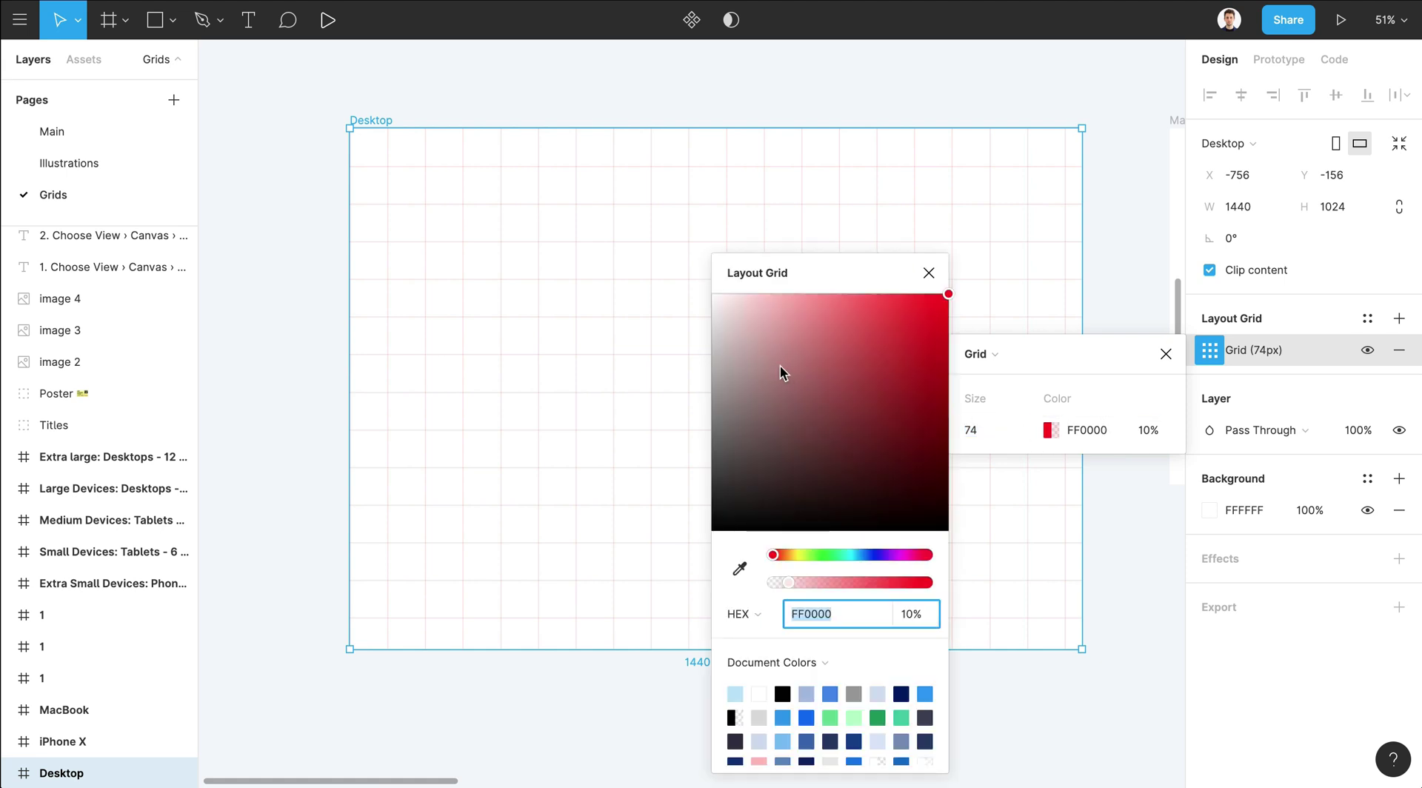
{"action": "left_click_drag", "start_coordinate": [781, 368], "coordinate": [549, 582]}
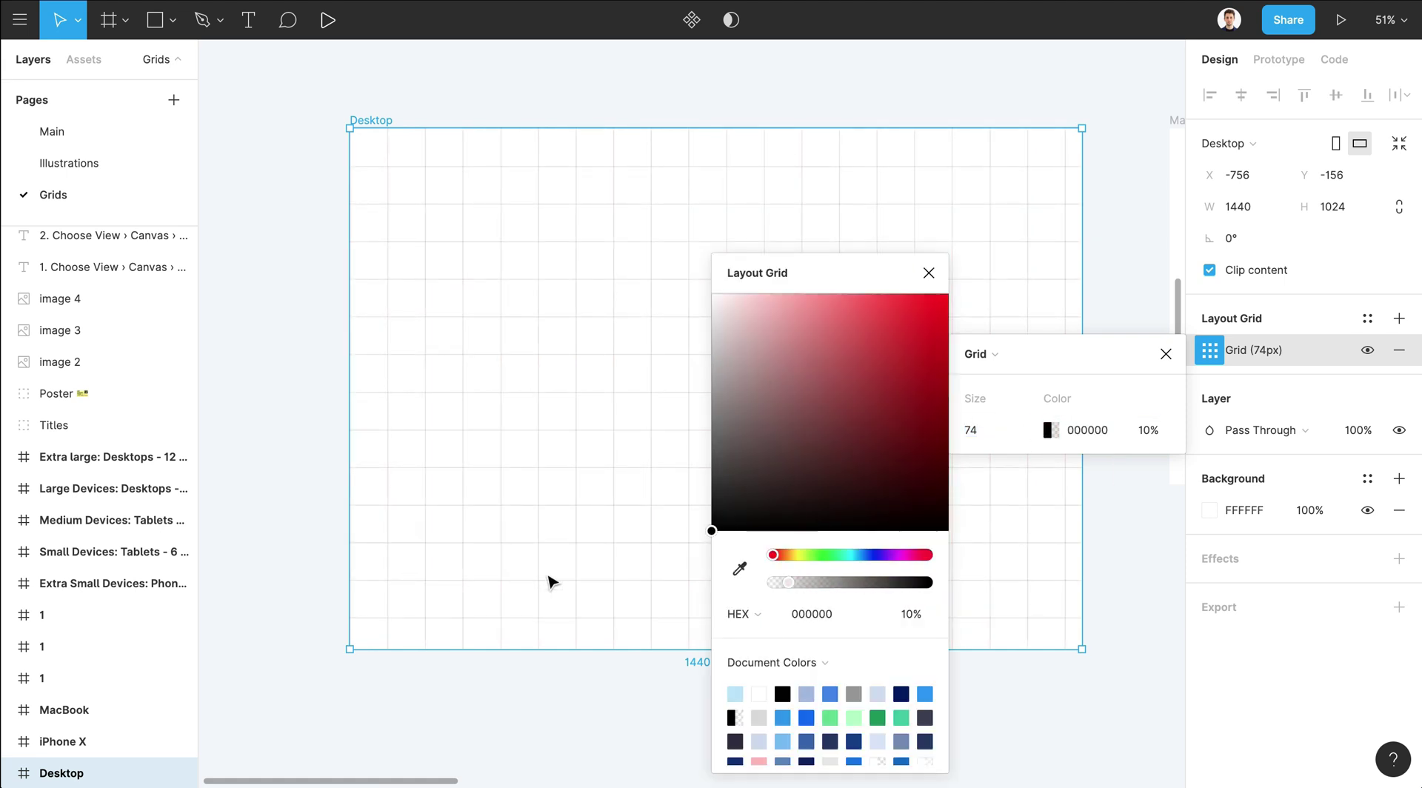
{"action": "left_click_drag", "start_coordinate": [772, 555], "coordinate": [876, 562]}
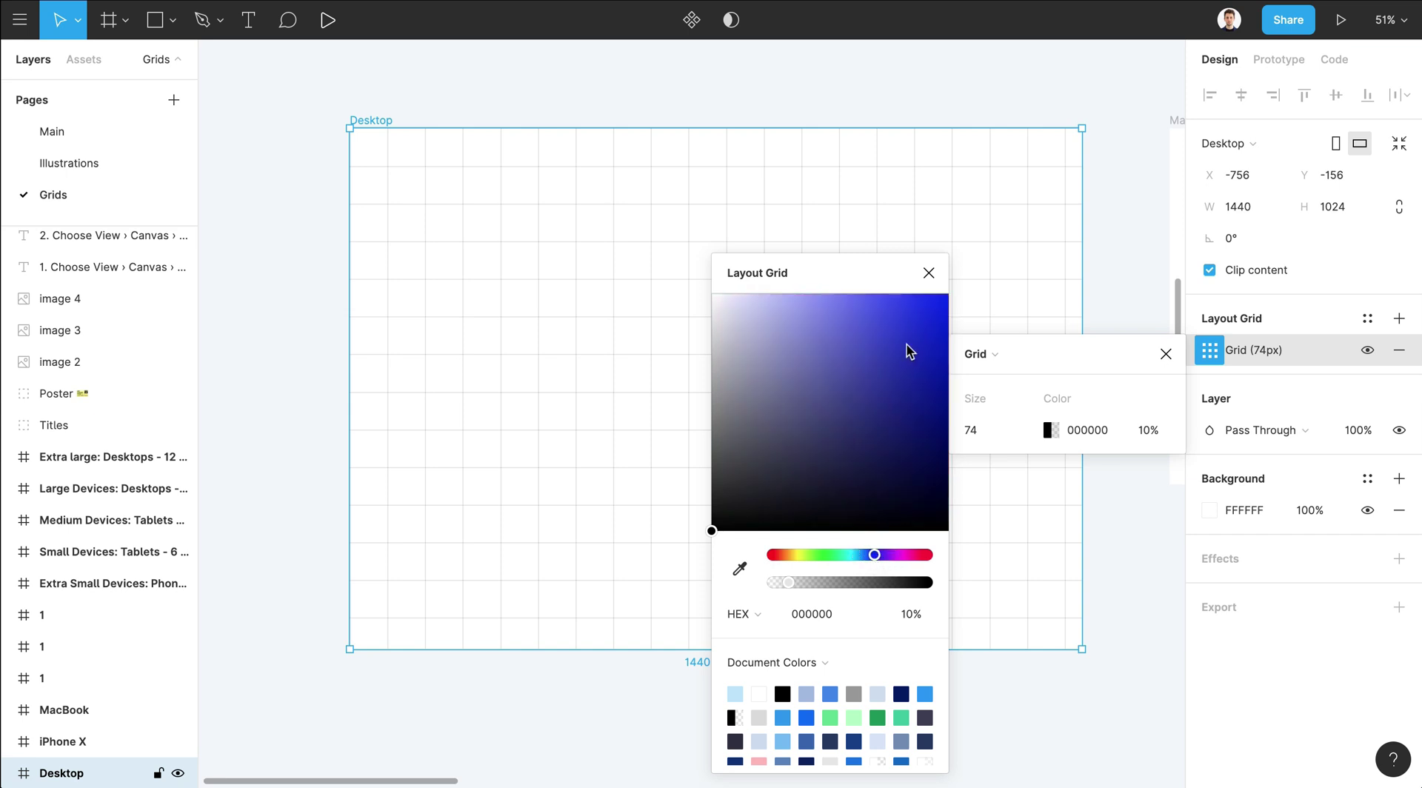
{"action": "left_click_drag", "start_coordinate": [910, 351], "coordinate": [1025, 260]}
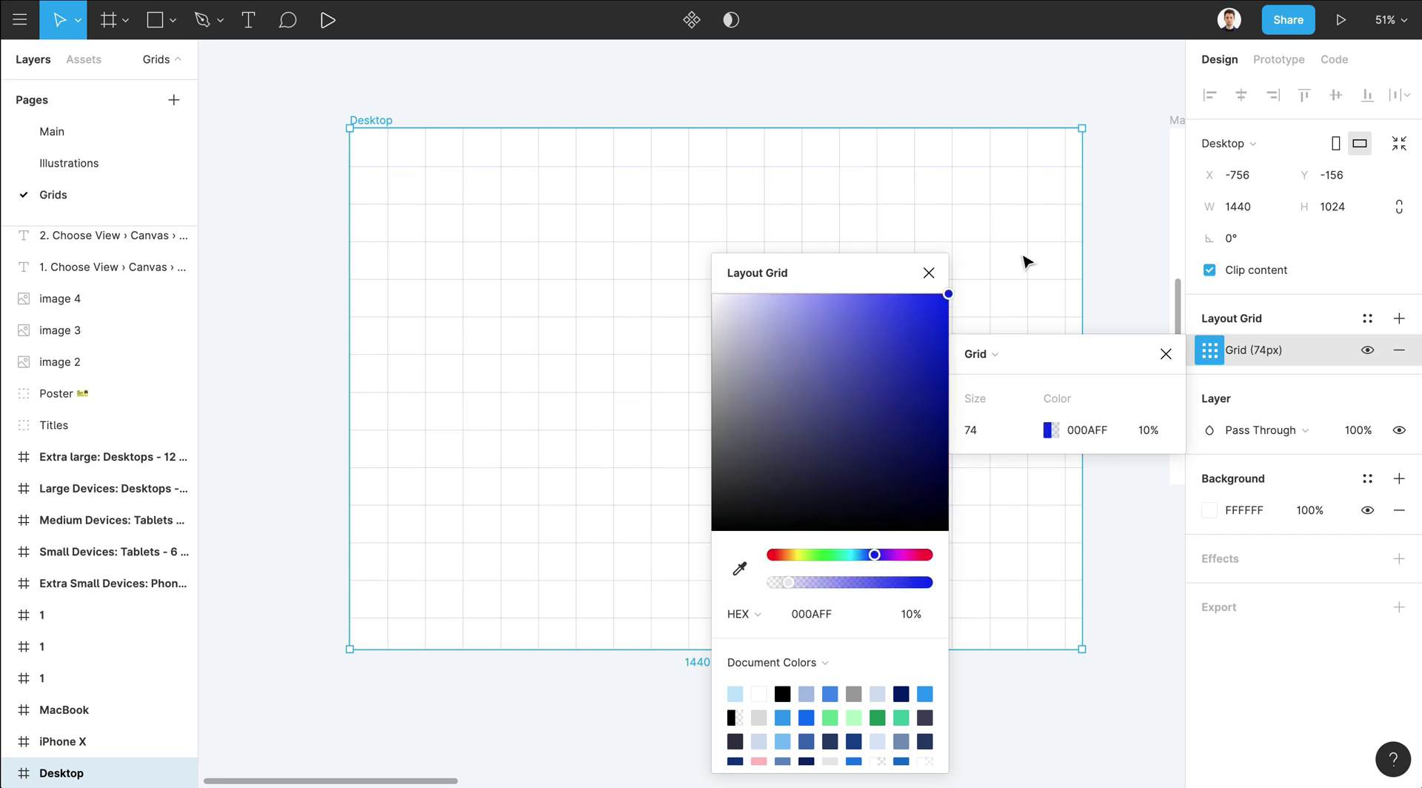
- Set the grid colour's opacity to 10%
{"action": "left_click", "coordinate": [1157, 432]}
{"action": "type", "text": "30"}
{"action": "key", "text": "Return"}
{"action": "type", "text": "80"}
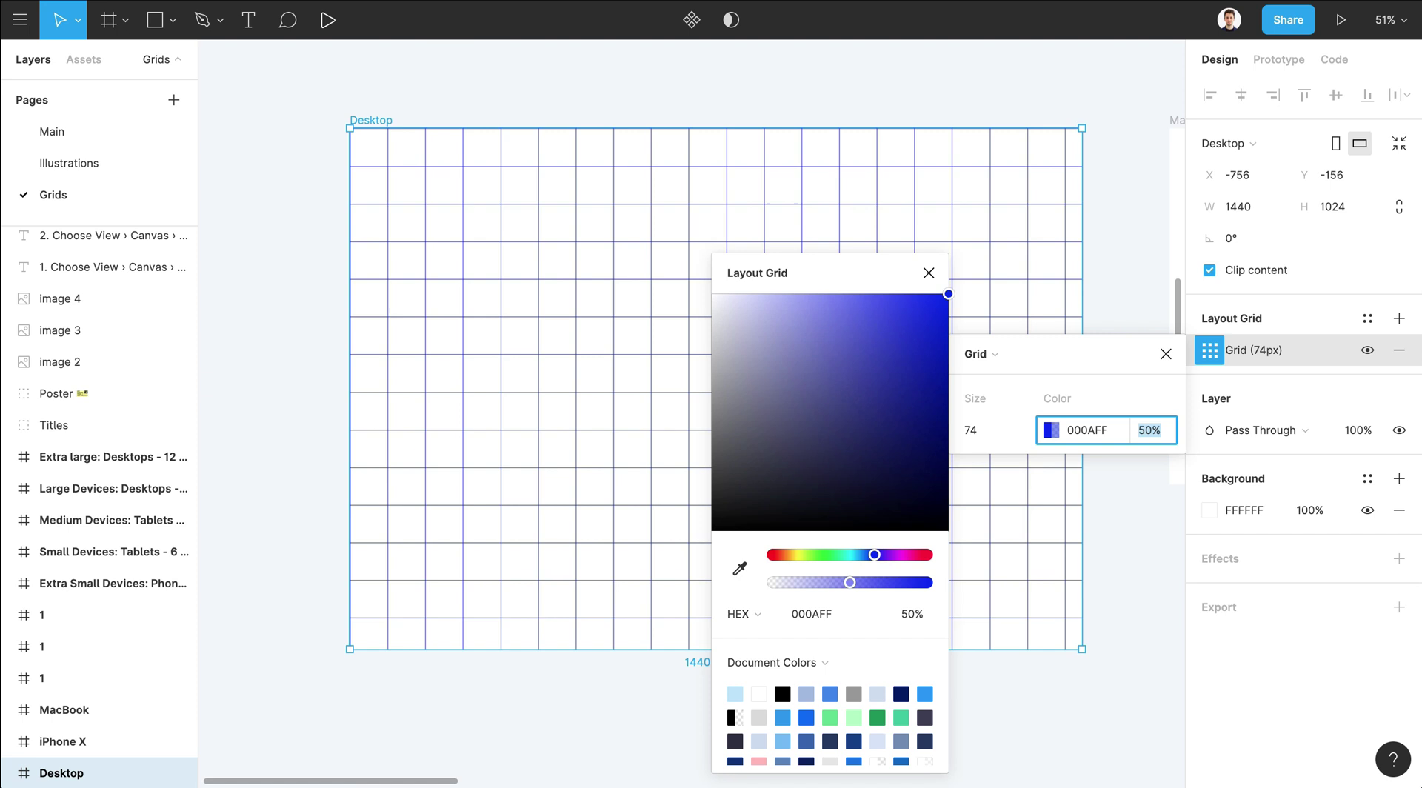
{"action": "key", "text": "Return"}
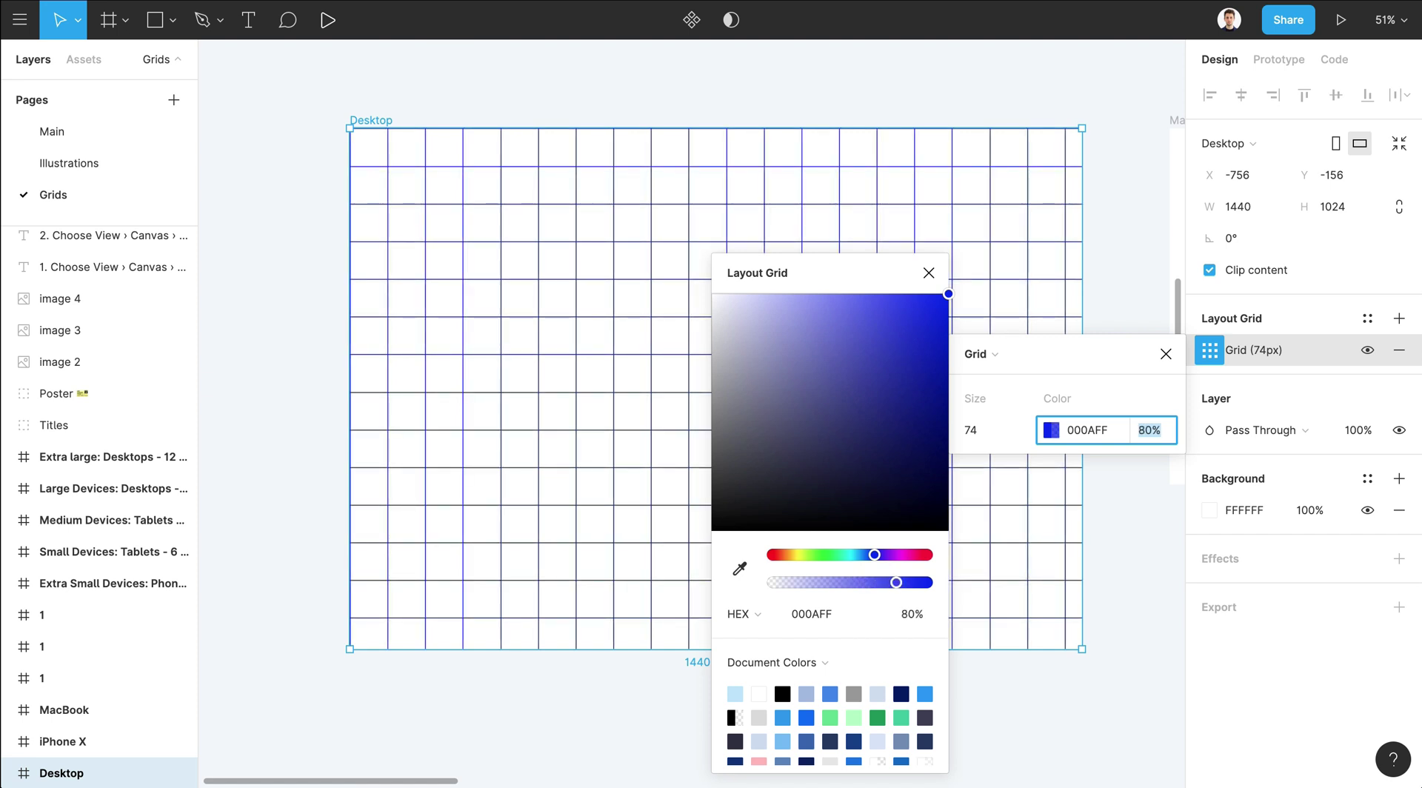
{"action": "type", "text": "30"}
{"action": "key", "text": "Return"}
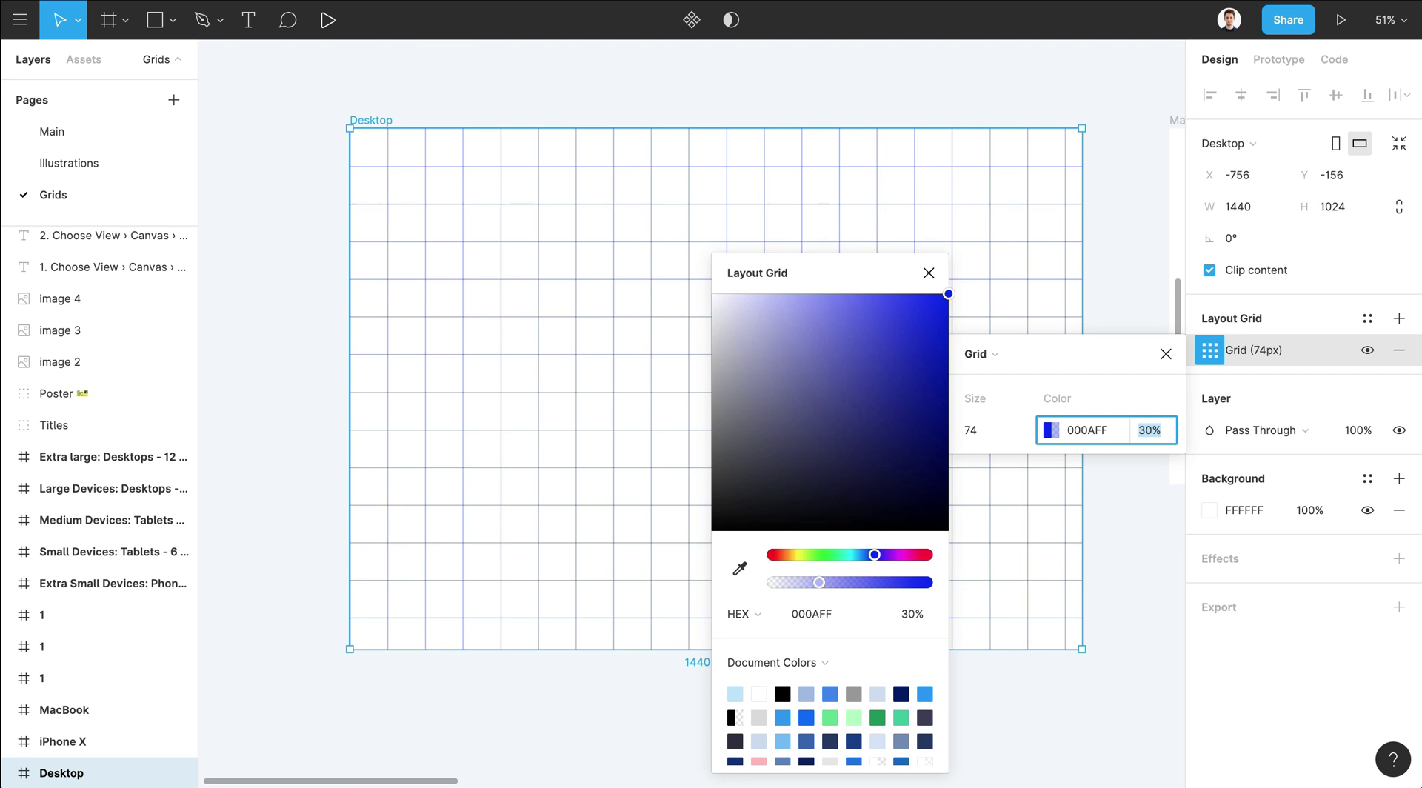
{"action": "type", "text": "20"}
{"action": "key", "text": "Return"}
{"action": "type", "text": "10"}
{"action": "key", "text": "Return"}
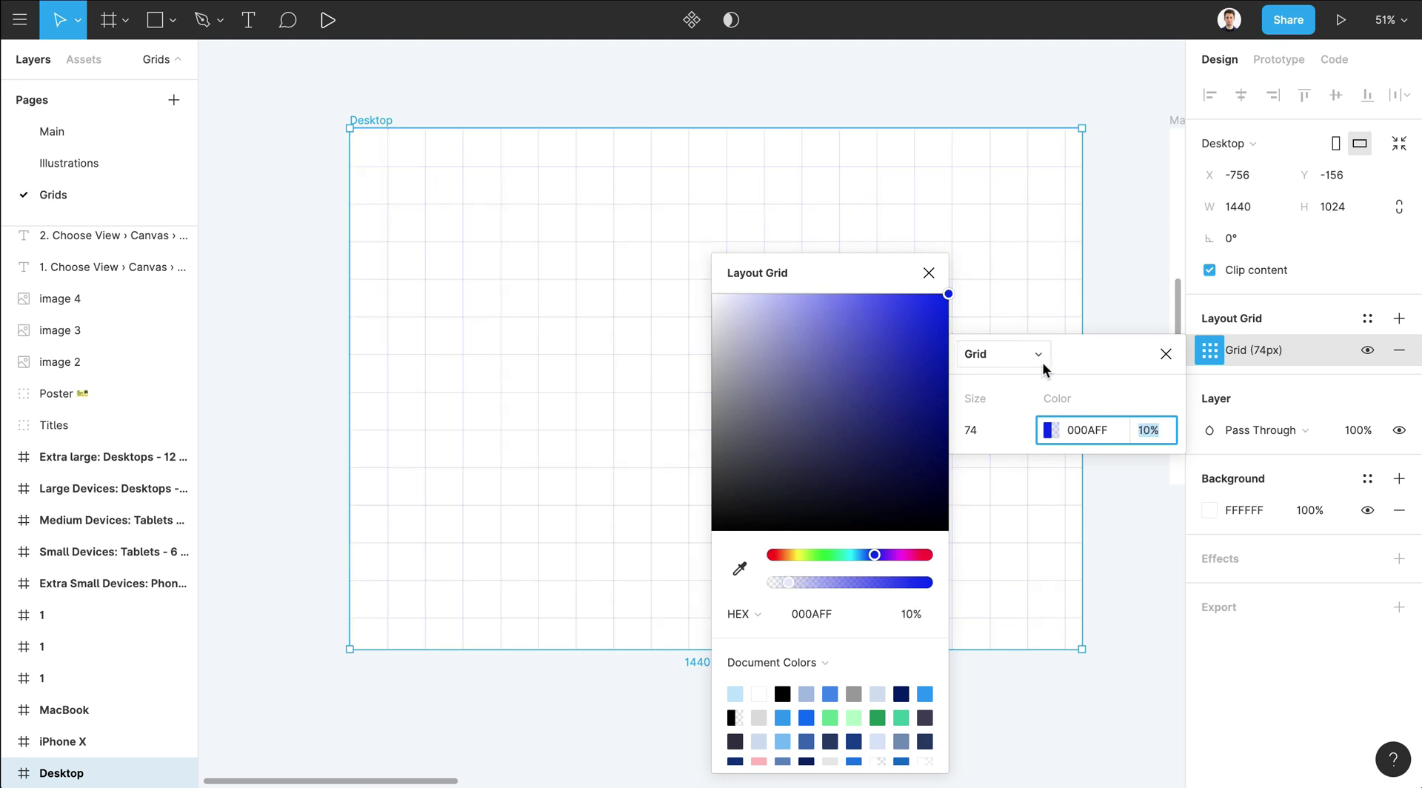
- Switch the Desktop grid type to Columns: 5 stretched columns, 20 gutter, 0 margin
{"action": "left_click", "coordinate": [1092, 354]}
{"action": "left_click", "coordinate": [1015, 359]}
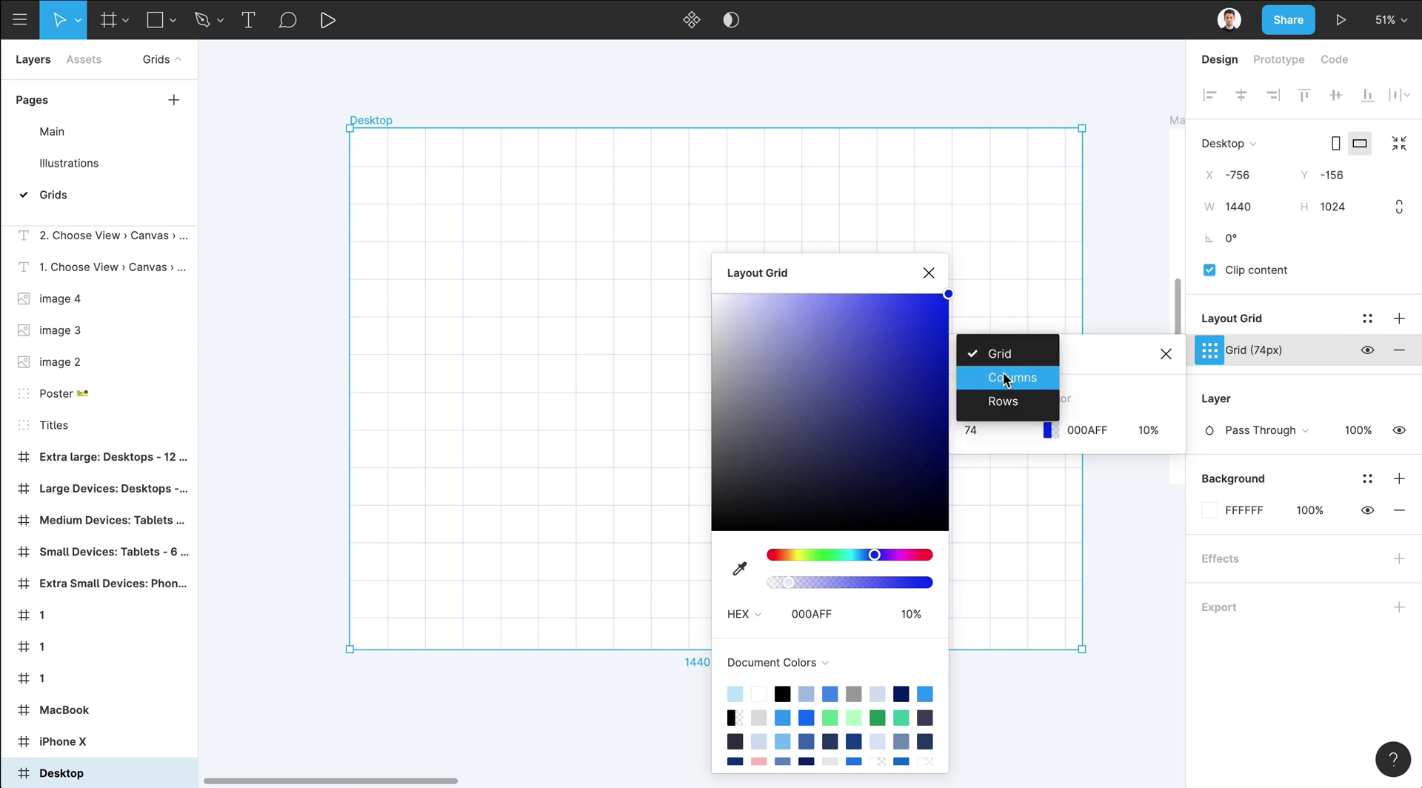
{"action": "left_click", "coordinate": [1006, 379]}
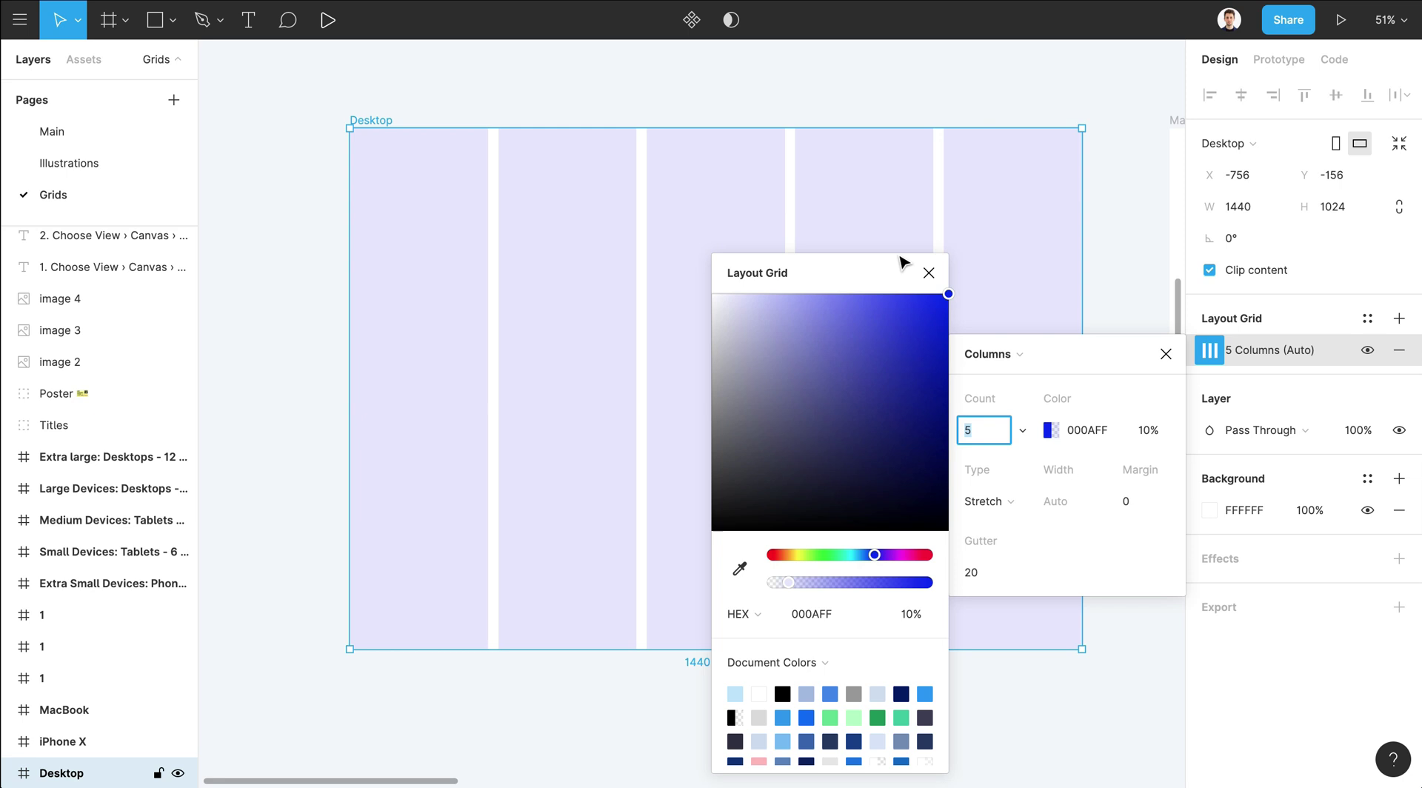
{"action": "left_click", "coordinate": [927, 277]}
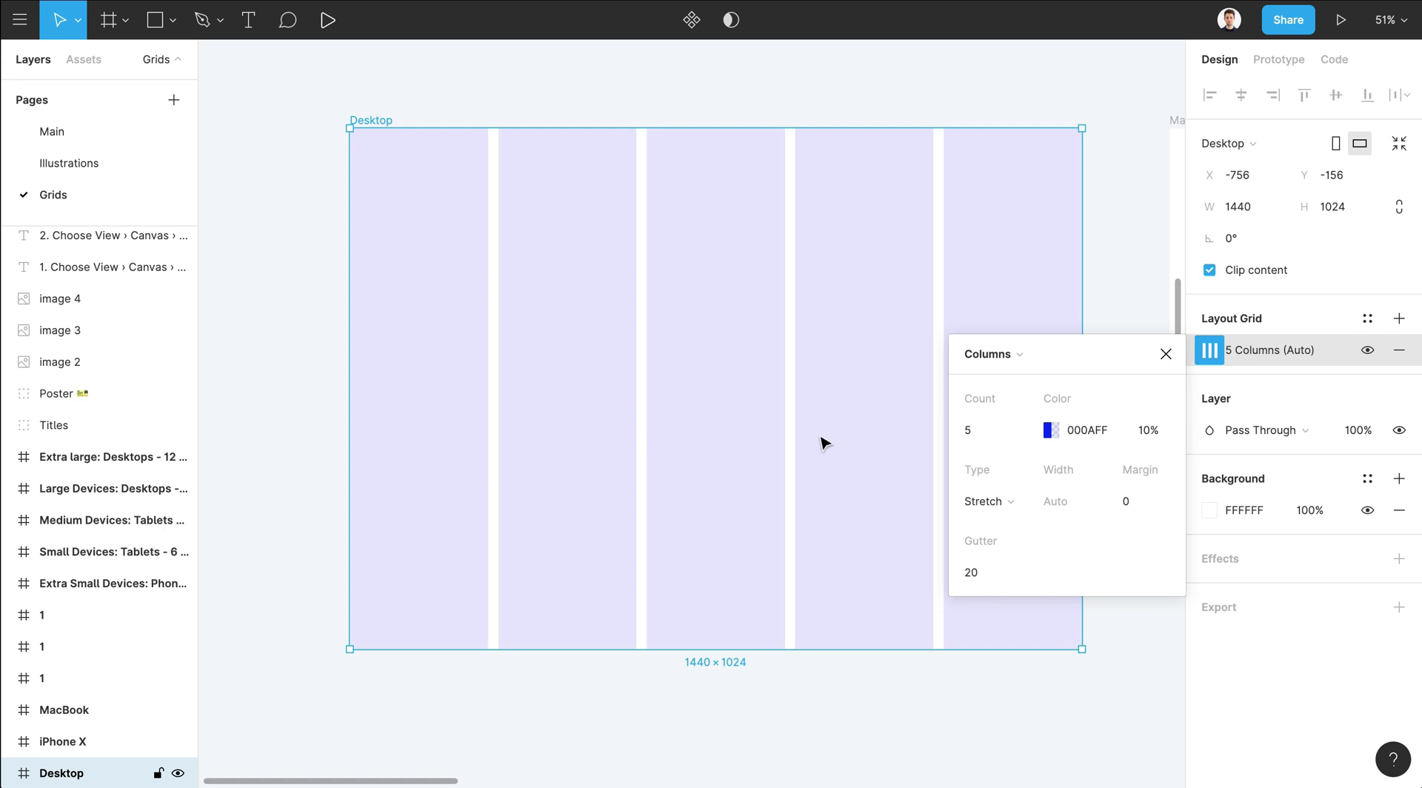
- Close the Desktop frame's column grid settings
{"action": "scroll", "coordinate": [725, 439], "scroll_direction": "up", "scroll_amount": 1}
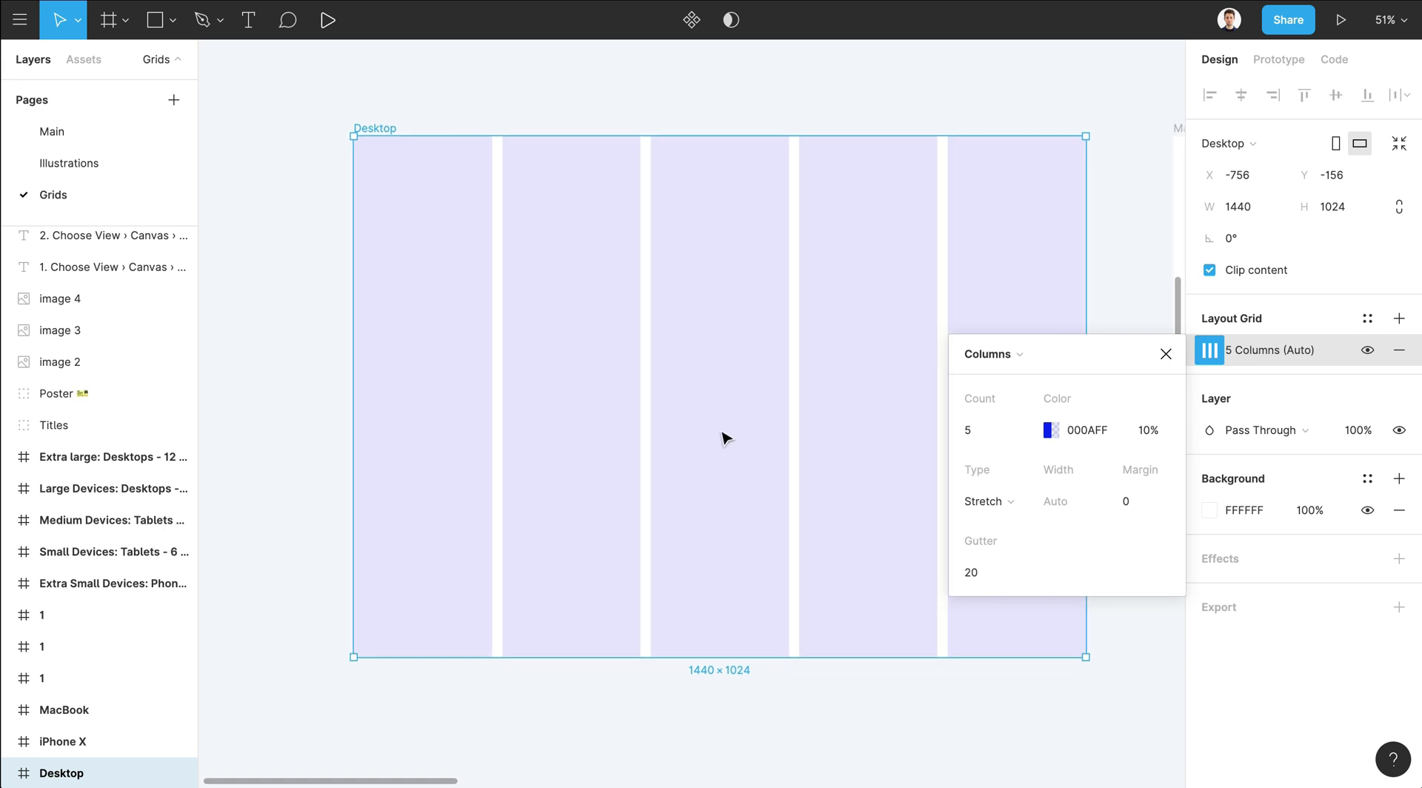
{"action": "scroll", "coordinate": [724, 438], "scroll_direction": "down", "scroll_amount": 3}
{"action": "scroll", "coordinate": [725, 439], "scroll_direction": "up", "scroll_amount": 4}
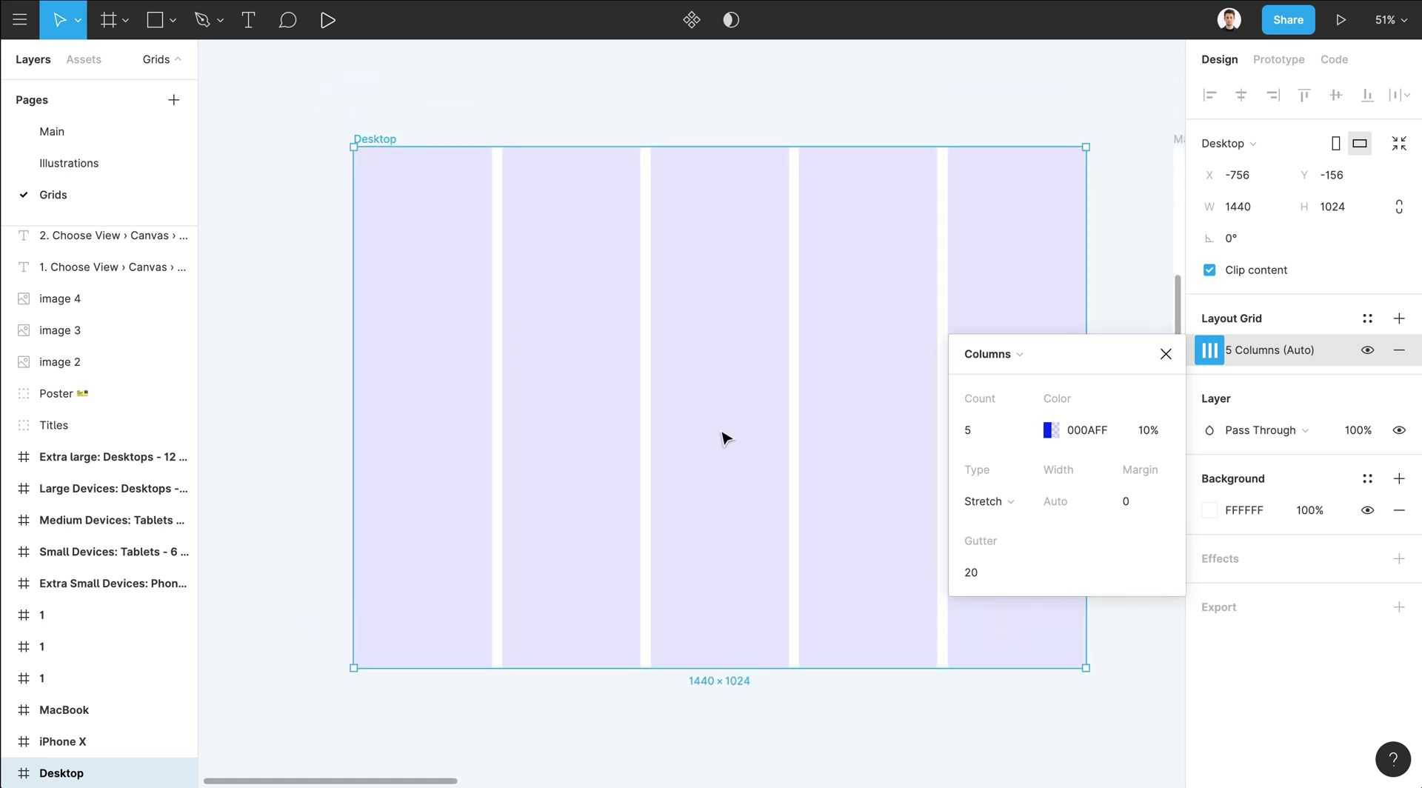
{"action": "scroll", "coordinate": [725, 439], "scroll_direction": "down", "scroll_amount": 1}
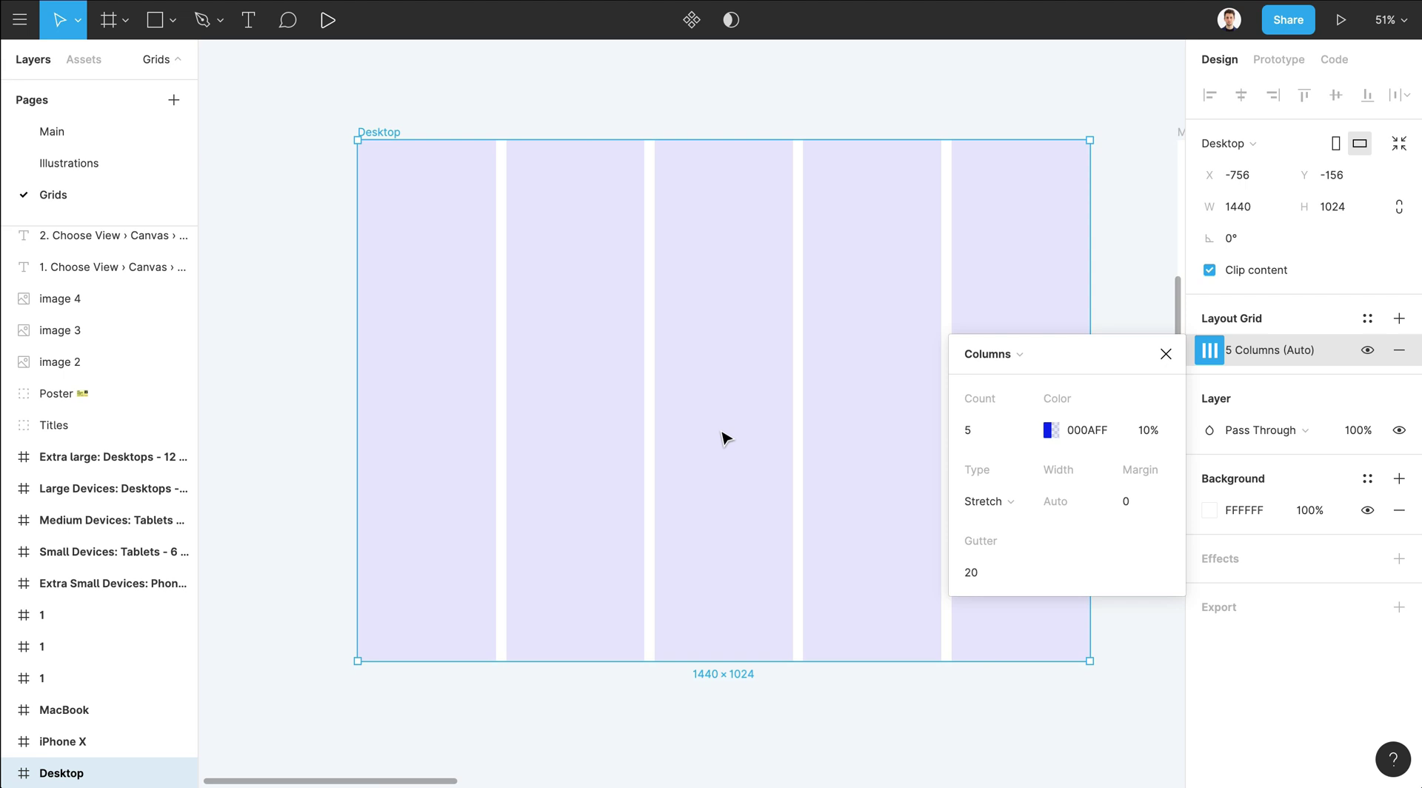
{"action": "scroll", "coordinate": [724, 439], "scroll_direction": "down", "scroll_amount": 1}
{"action": "scroll", "coordinate": [725, 438], "scroll_direction": "up", "scroll_amount": 1}
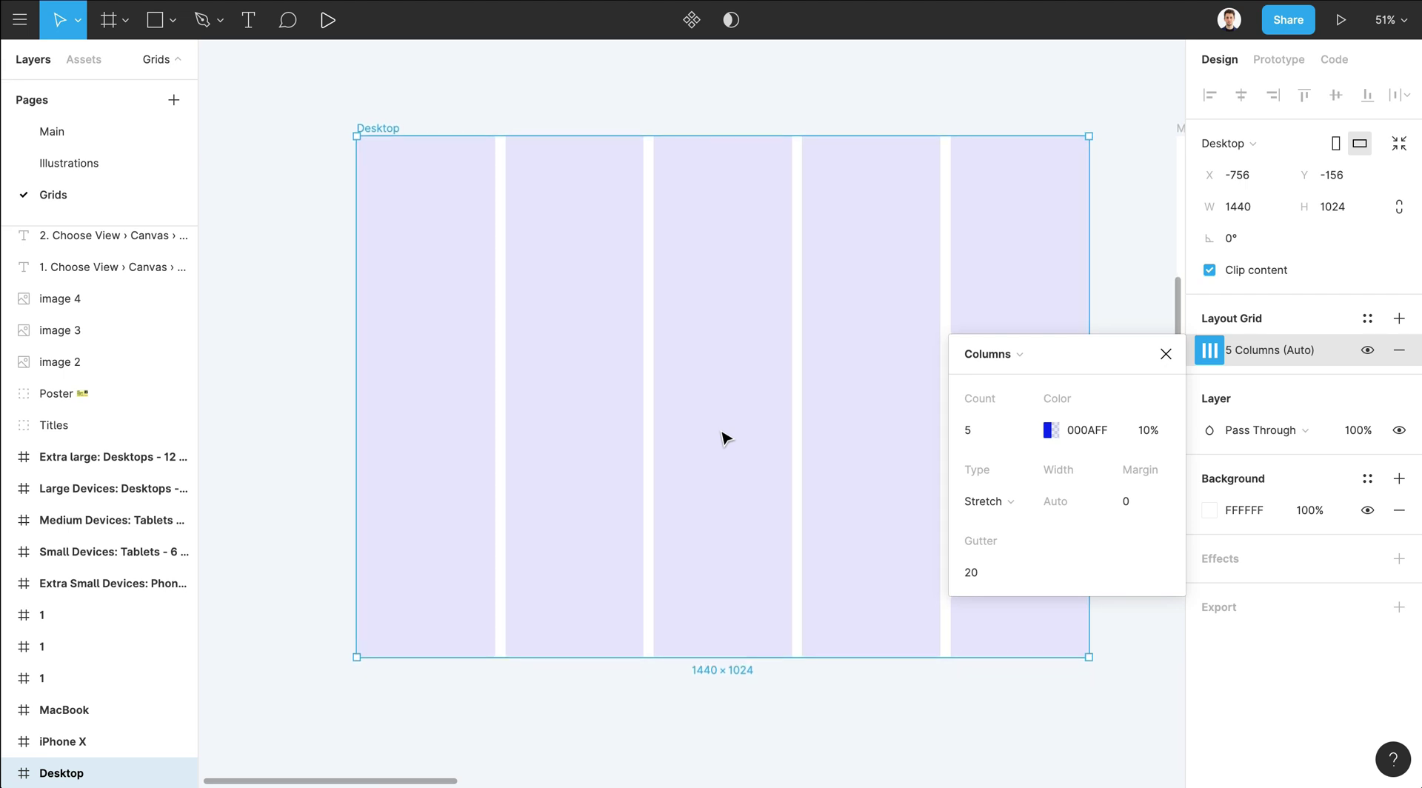
{"action": "scroll", "coordinate": [725, 439], "scroll_direction": "right", "scroll_amount": 3}
{"action": "scroll", "coordinate": [725, 438], "scroll_direction": "right", "scroll_amount": 10}
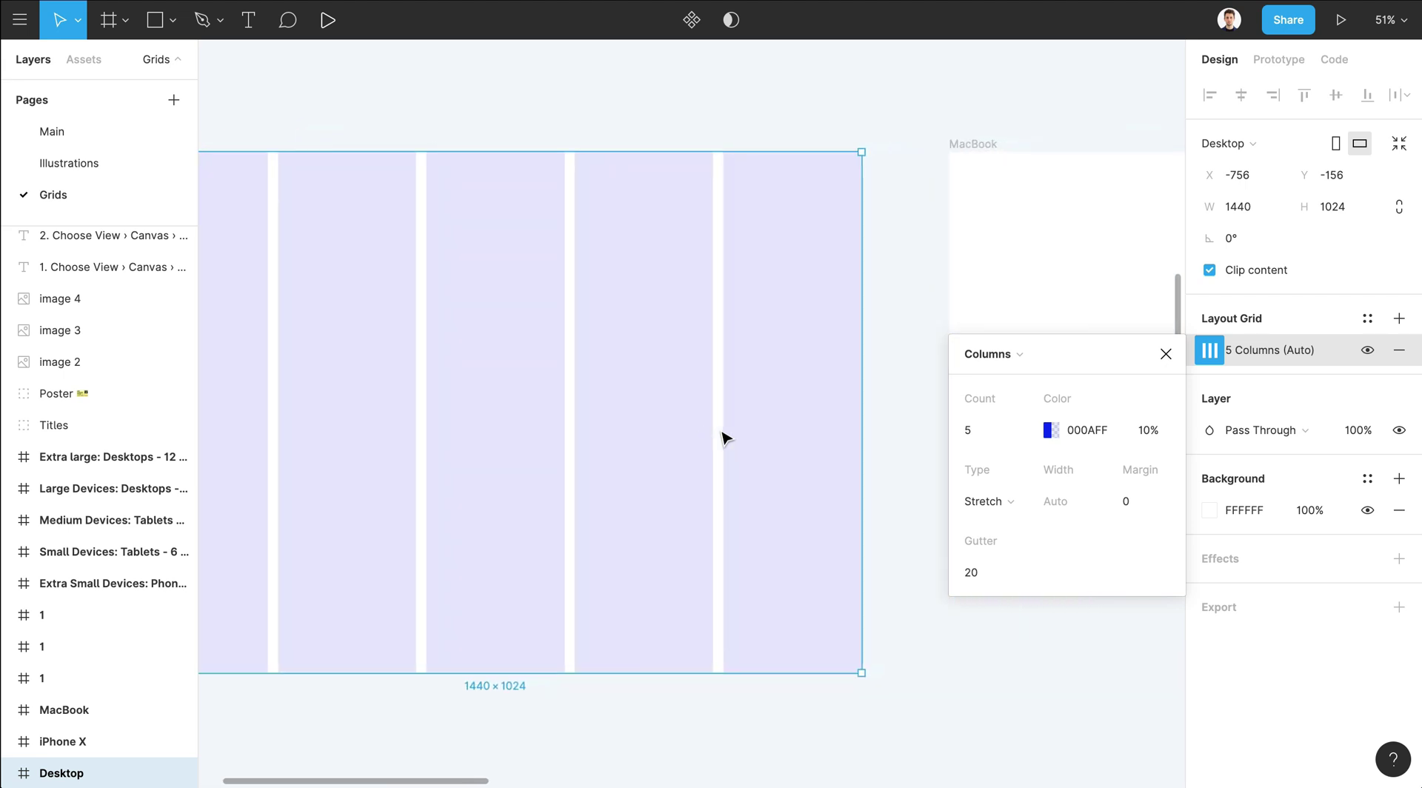
{"action": "left_click", "coordinate": [1166, 354]}
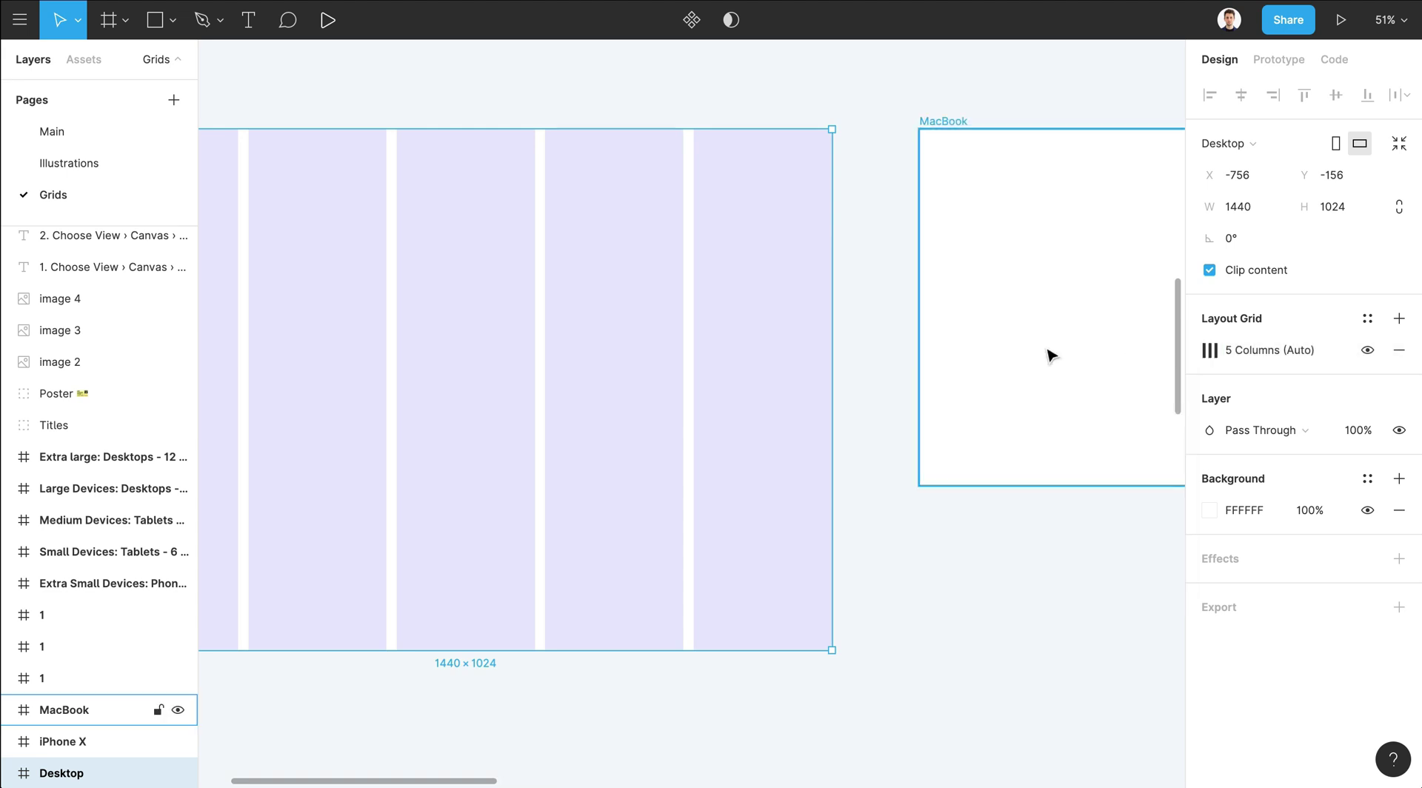
- Select the MacBook frame beside the Desktop frame
{"action": "scroll", "coordinate": [790, 293], "scroll_direction": "down", "scroll_amount": 5}
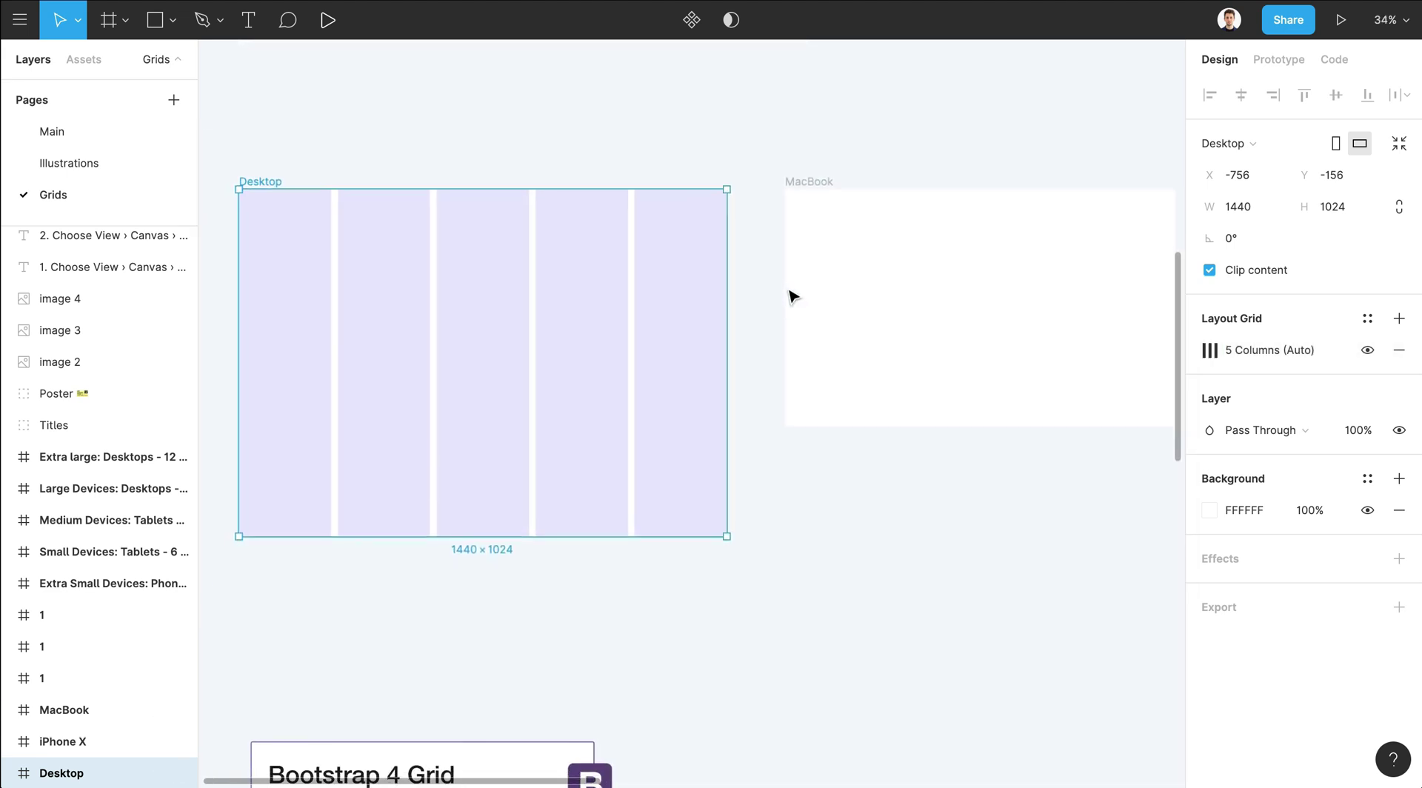
{"action": "scroll", "coordinate": [661, 285], "scroll_direction": "right", "scroll_amount": 5}
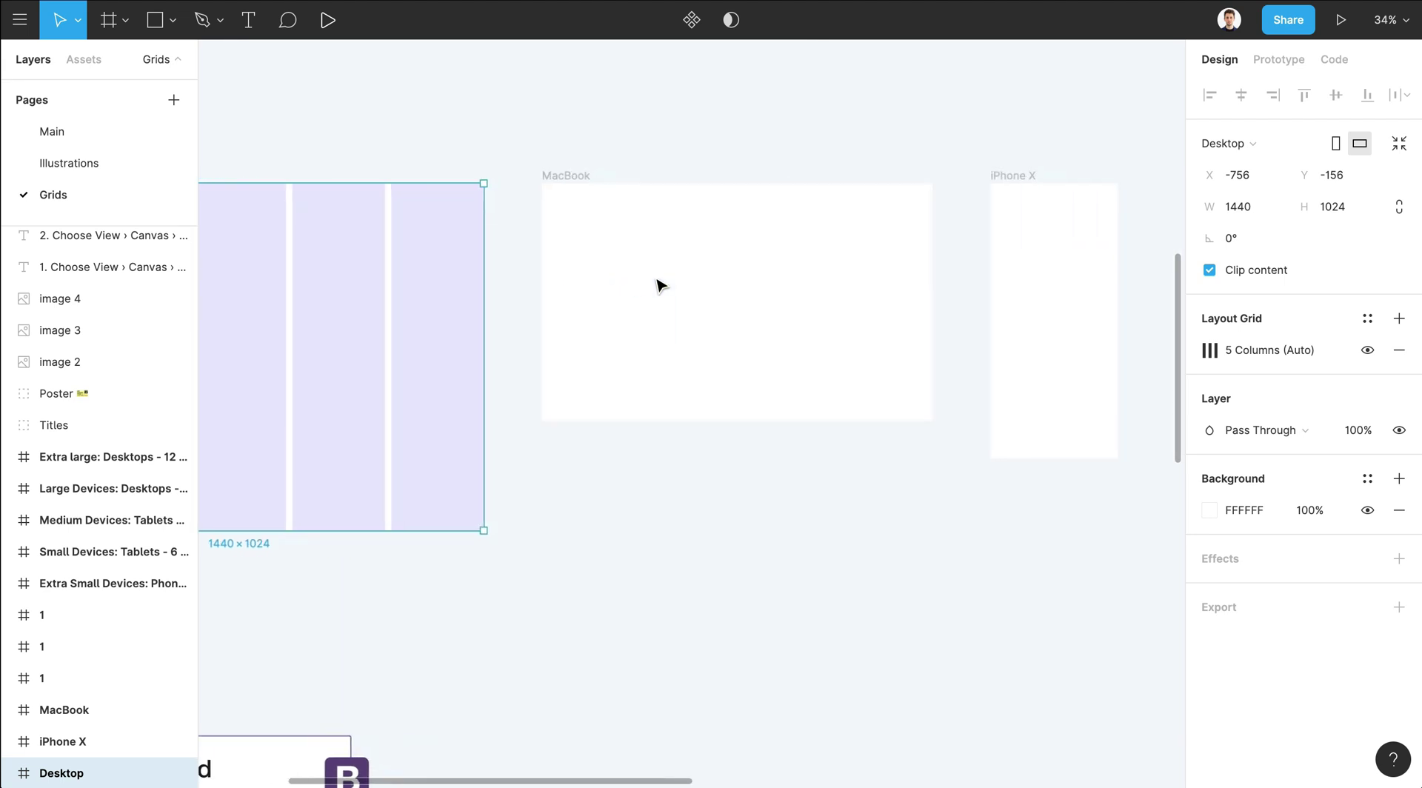
{"action": "scroll", "coordinate": [662, 285], "scroll_direction": "left", "scroll_amount": 5}
{"action": "scroll", "coordinate": [661, 285], "scroll_direction": "down", "scroll_amount": 2}
{"action": "scroll", "coordinate": [661, 285], "scroll_direction": "left", "scroll_amount": 3}
{"action": "scroll", "coordinate": [662, 286], "scroll_direction": "up", "scroll_amount": 4}
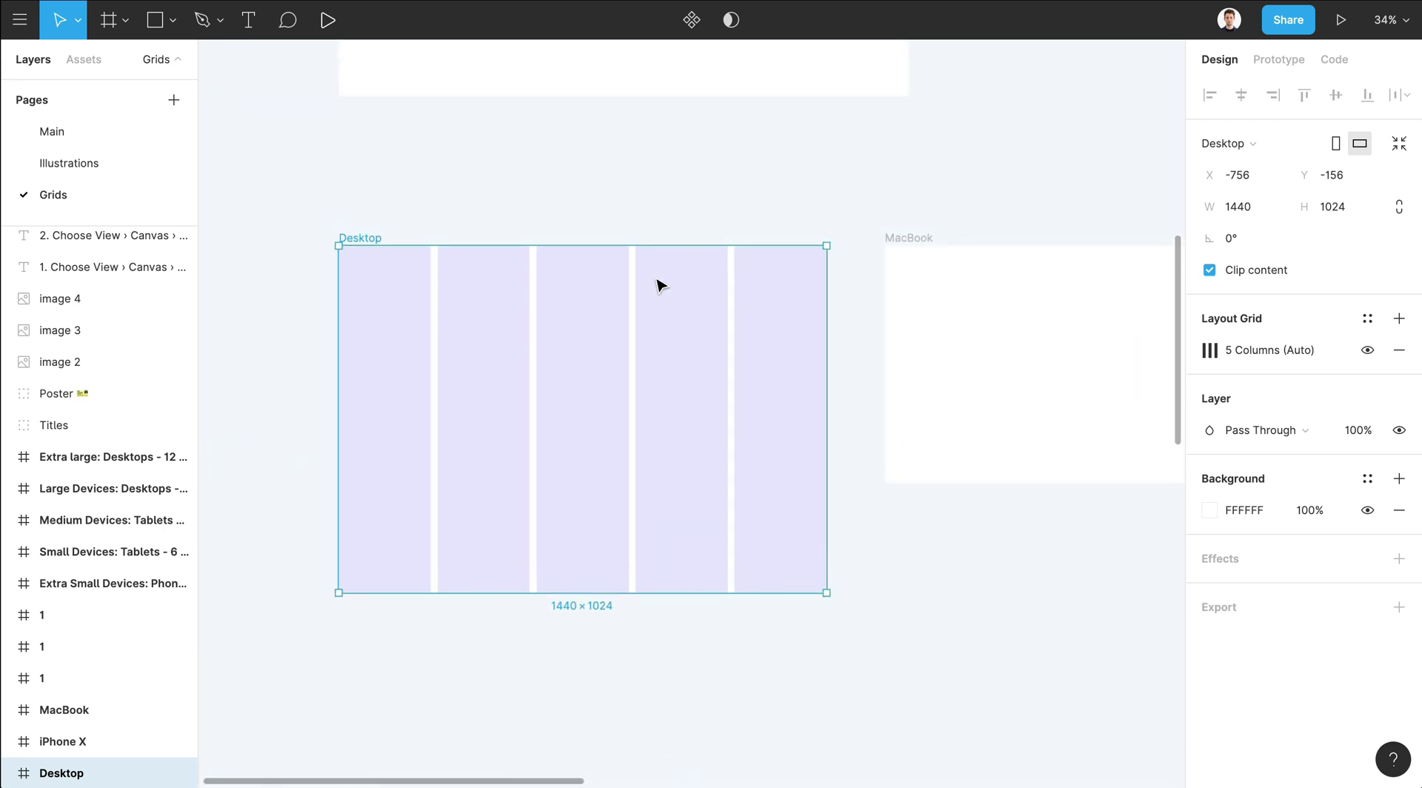
{"action": "scroll", "coordinate": [662, 285], "scroll_direction": "down", "scroll_amount": 1}
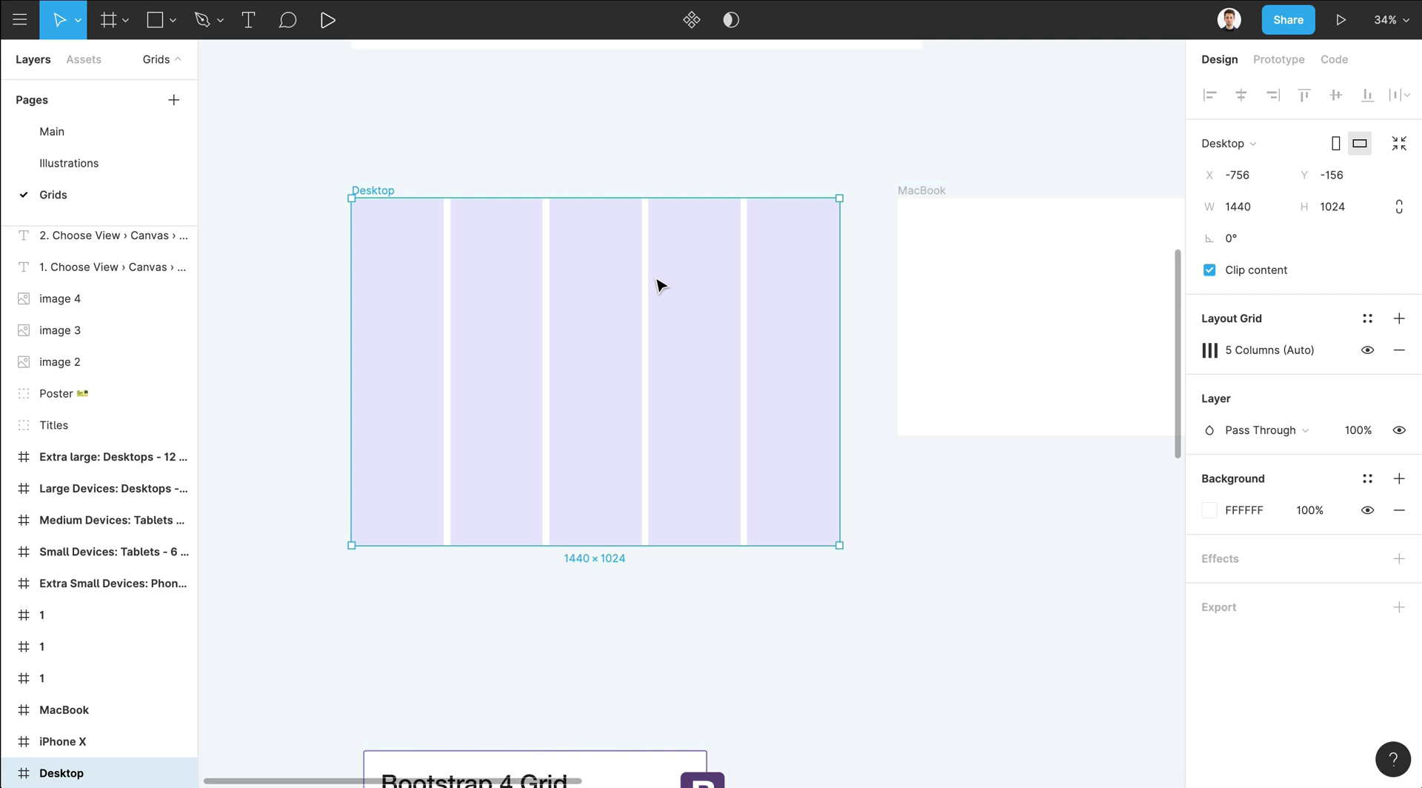
{"action": "scroll", "coordinate": [662, 285], "scroll_direction": "up", "scroll_amount": 3}
{"action": "scroll", "coordinate": [659, 284], "scroll_direction": "right", "scroll_amount": 1}
{"action": "scroll", "coordinate": [657, 282], "scroll_direction": "up", "scroll_amount": 1}
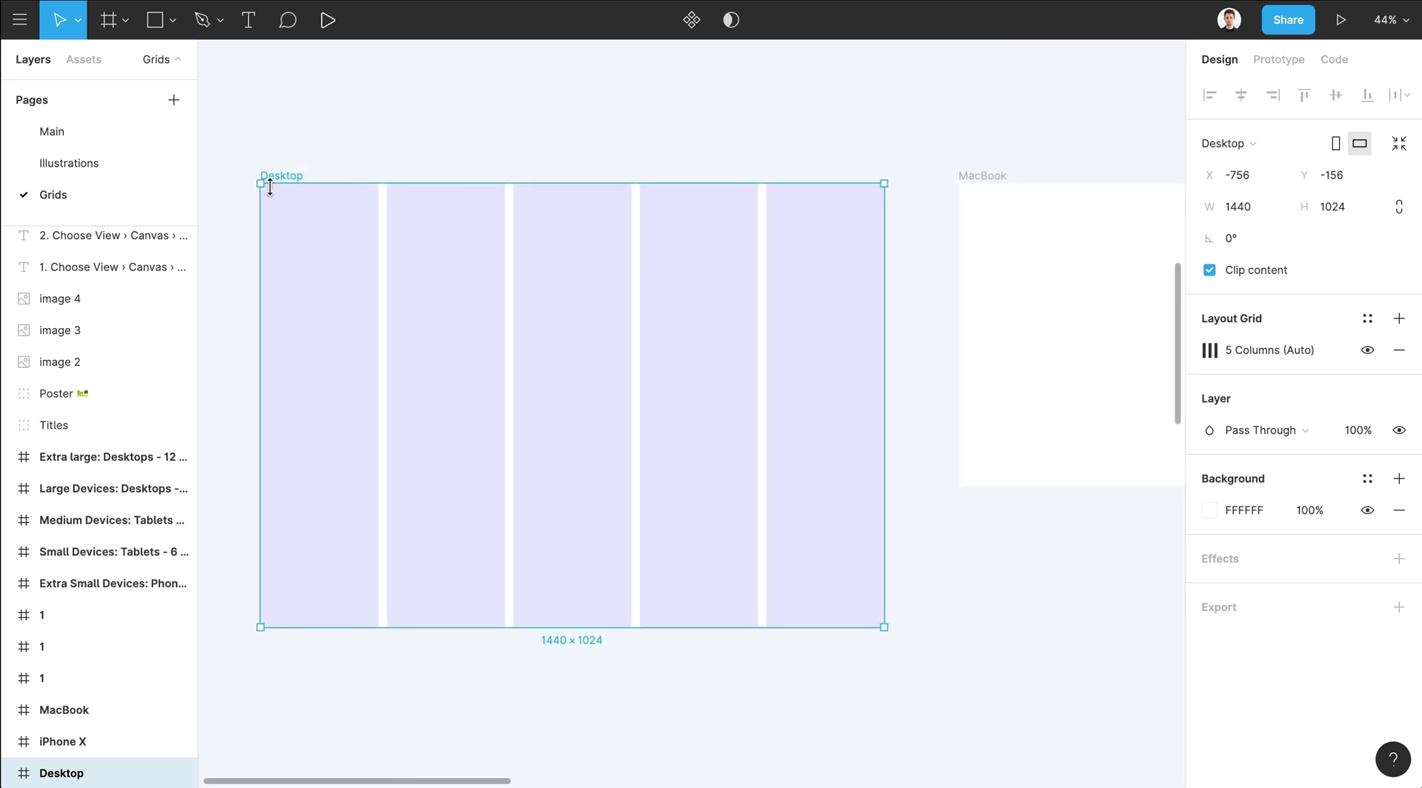
{"action": "scroll", "coordinate": [644, 332], "scroll_direction": "right", "scroll_amount": 5}
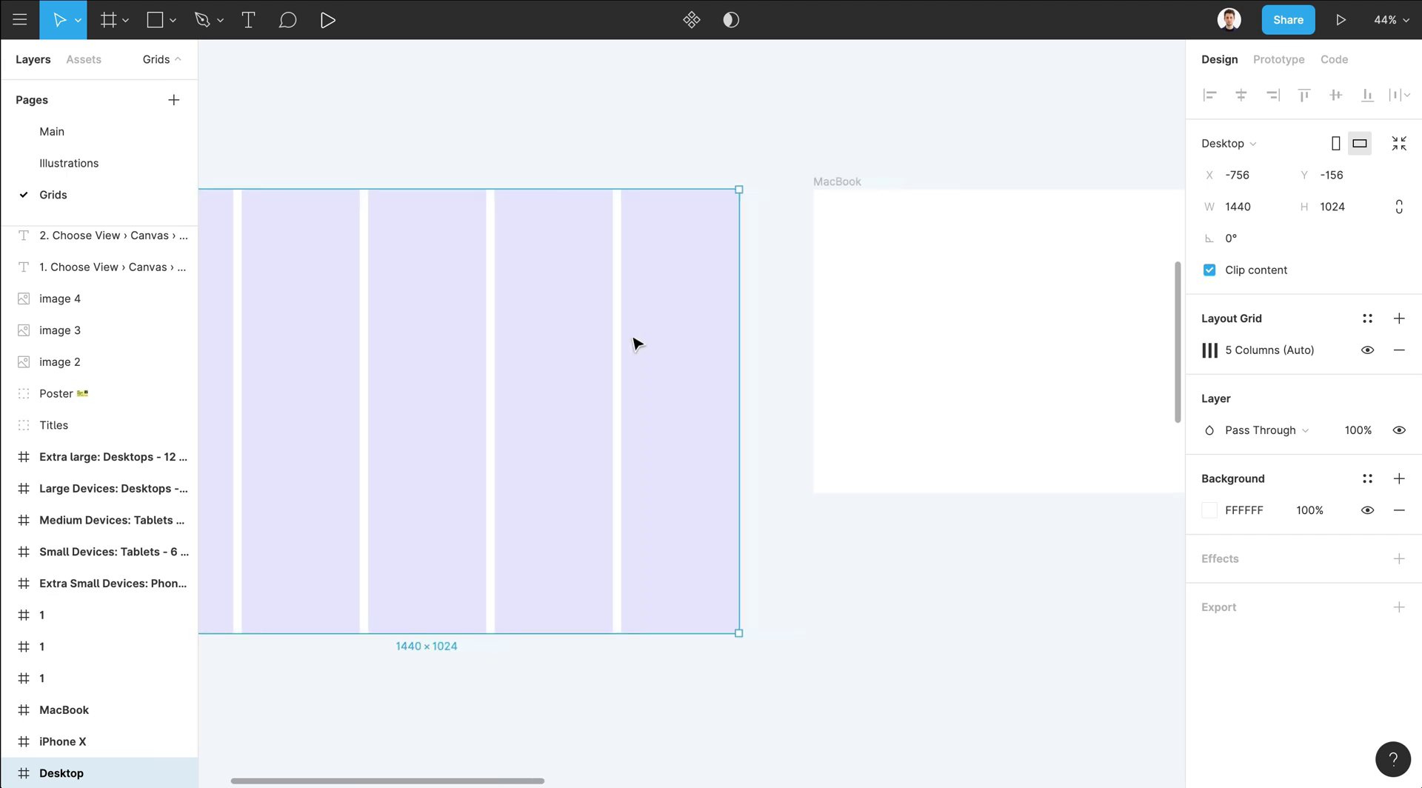
{"action": "left_click", "coordinate": [653, 196]}
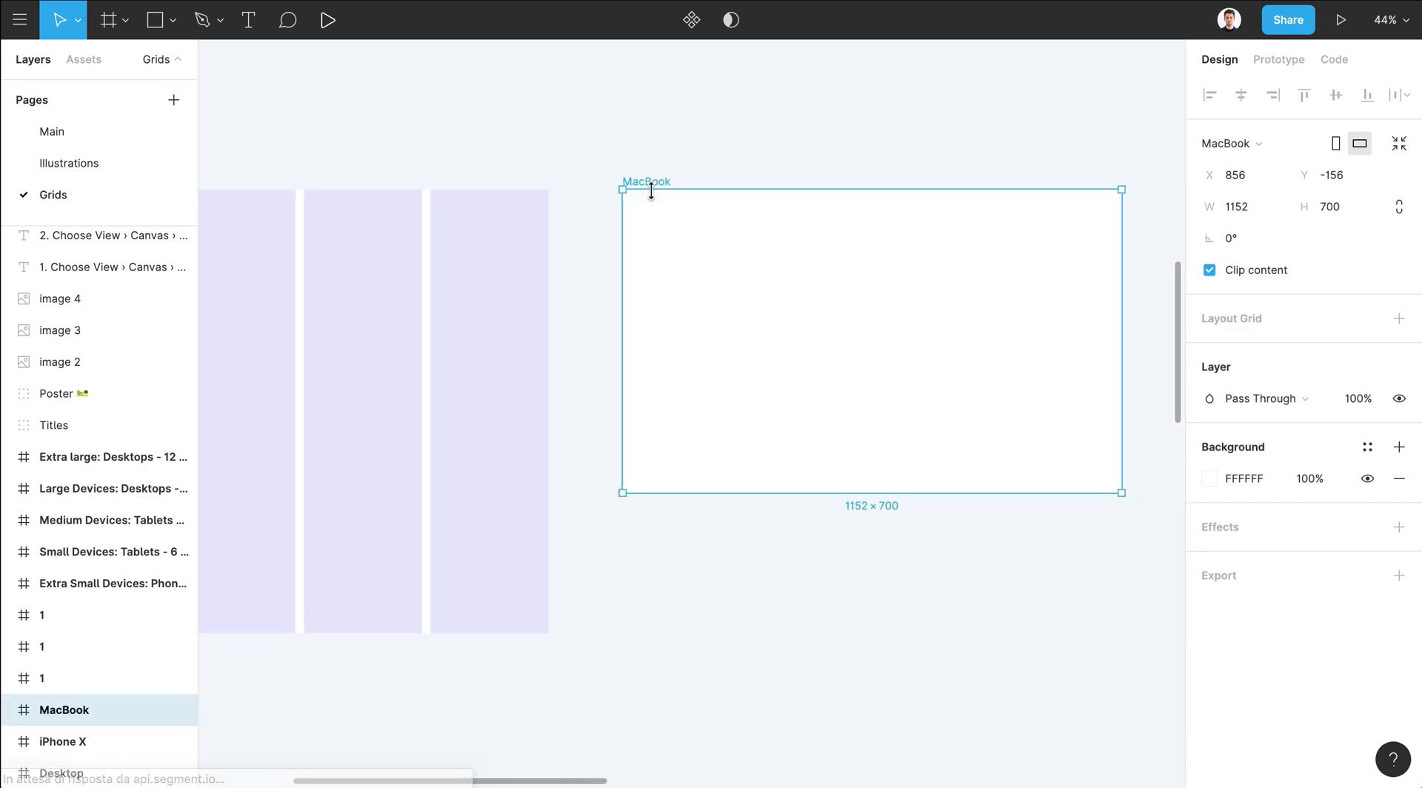
- Select the empty 375×812 iPhone X frame next to the MacBook frame
{"action": "scroll", "coordinate": [651, 191], "scroll_direction": "right", "scroll_amount": 4}
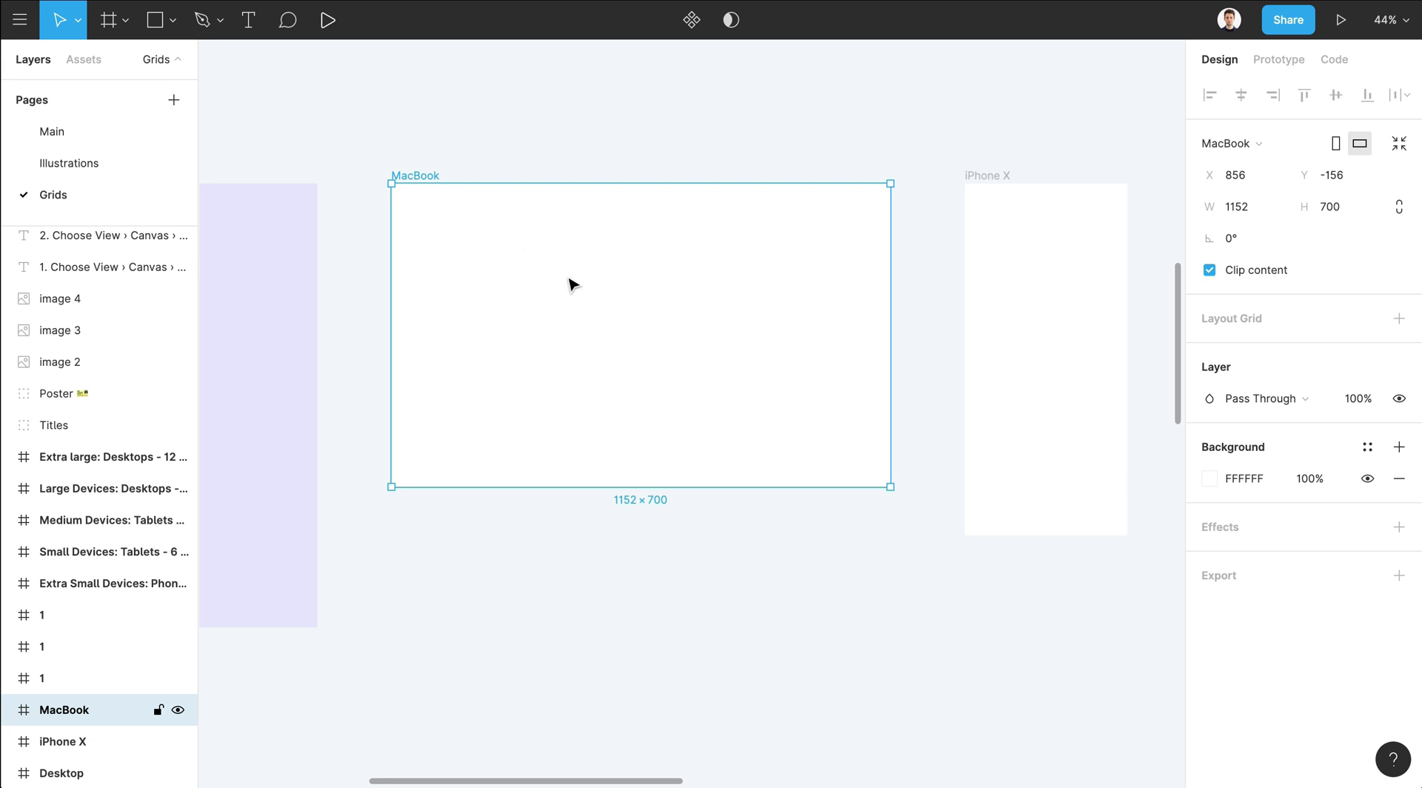
{"action": "scroll", "coordinate": [757, 308], "scroll_direction": "right", "scroll_amount": 2}
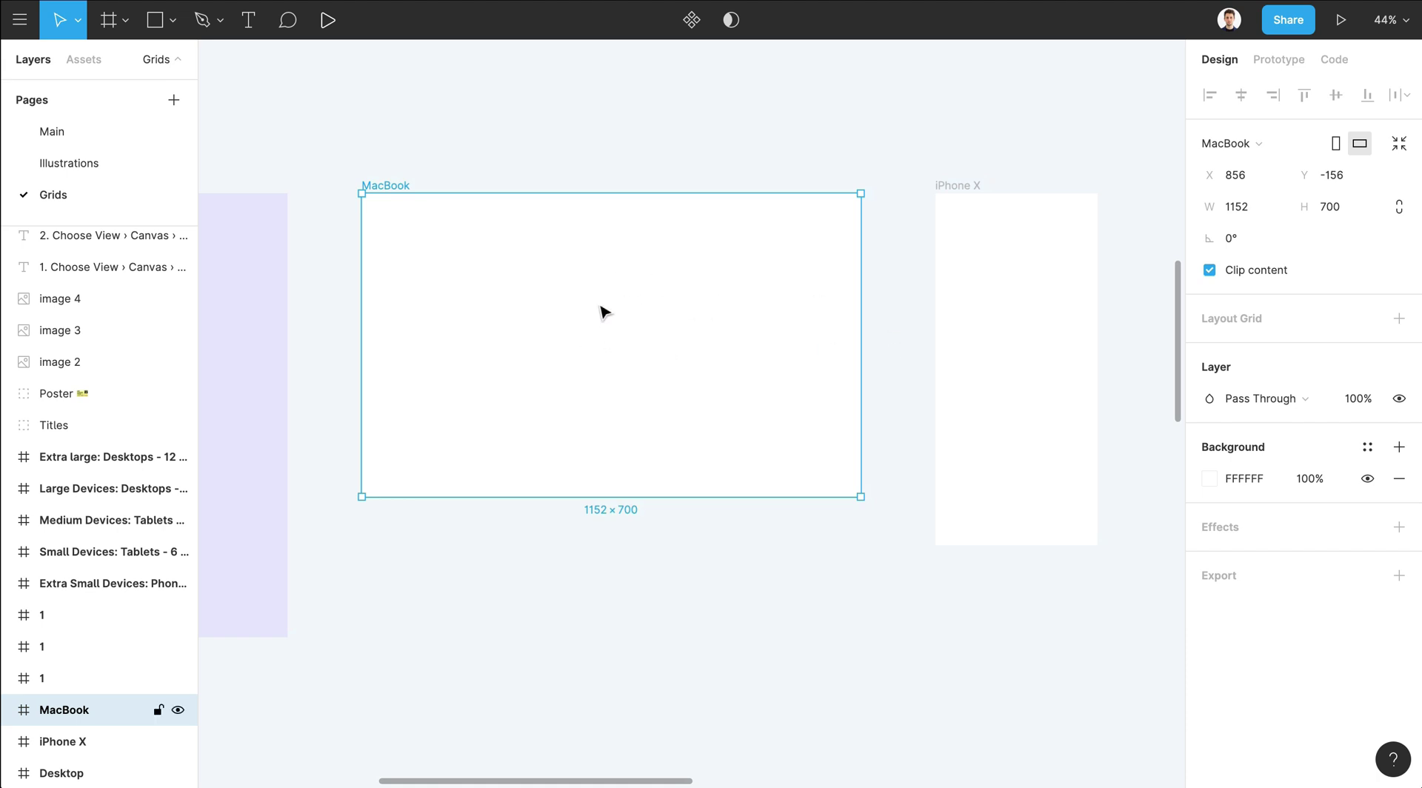
{"action": "scroll", "coordinate": [612, 316], "scroll_direction": "right", "scroll_amount": 5}
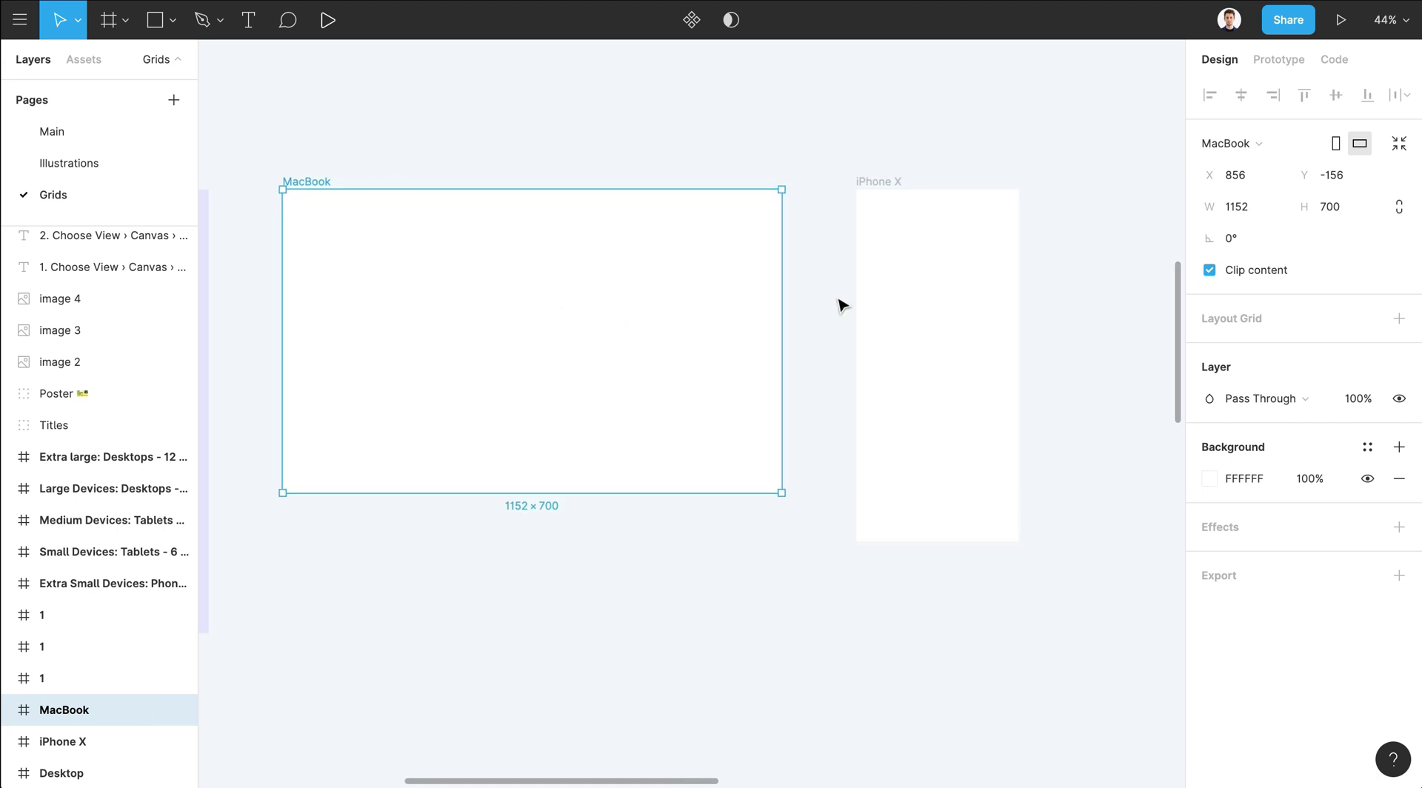
{"action": "scroll", "coordinate": [841, 304], "scroll_direction": "right", "scroll_amount": 8}
{"action": "left_click", "coordinate": [741, 182]}
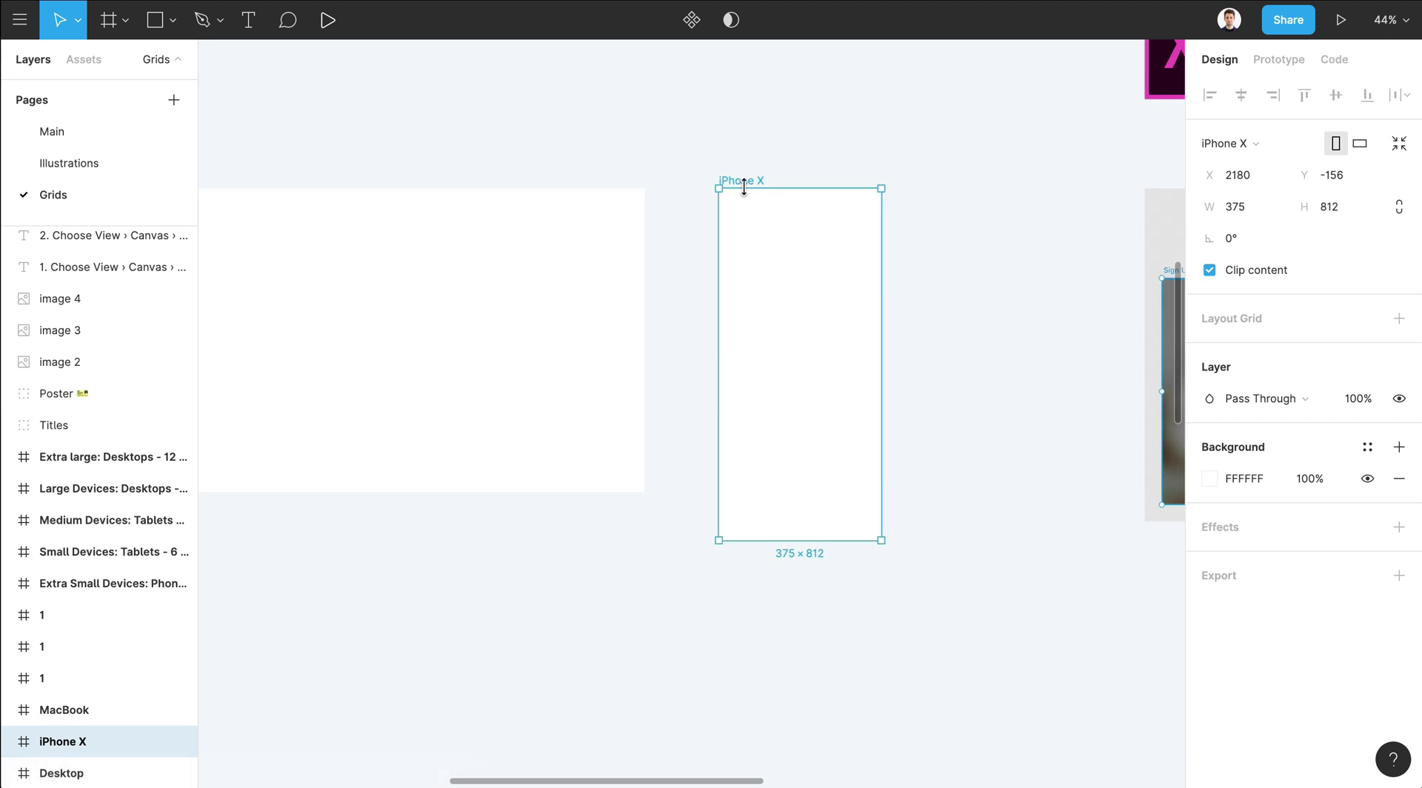
{"action": "scroll", "coordinate": [748, 194], "scroll_direction": "right", "scroll_amount": 2}
{"action": "scroll", "coordinate": [748, 193], "scroll_direction": "left", "scroll_amount": 15}
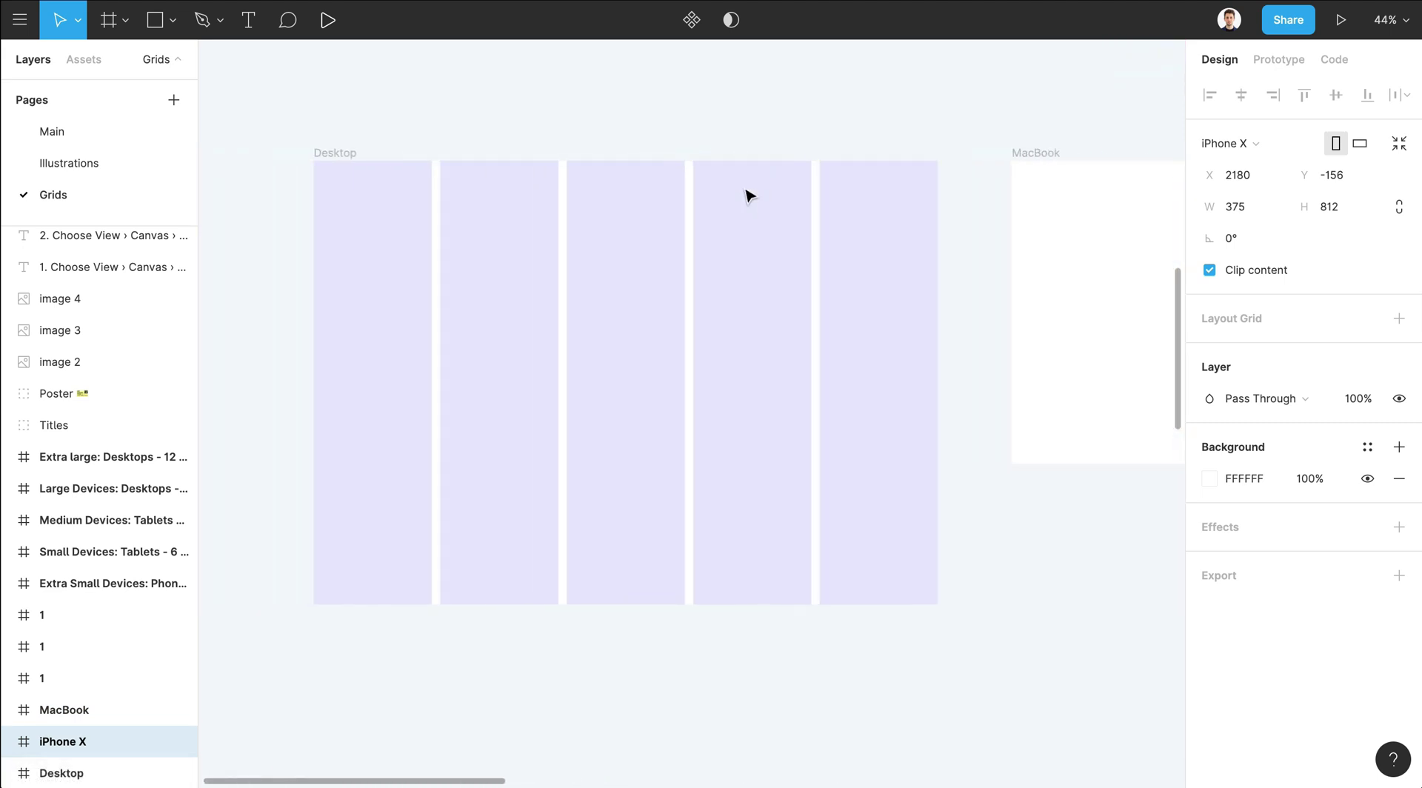
{"action": "scroll", "coordinate": [748, 195], "scroll_direction": "left", "scroll_amount": 1}
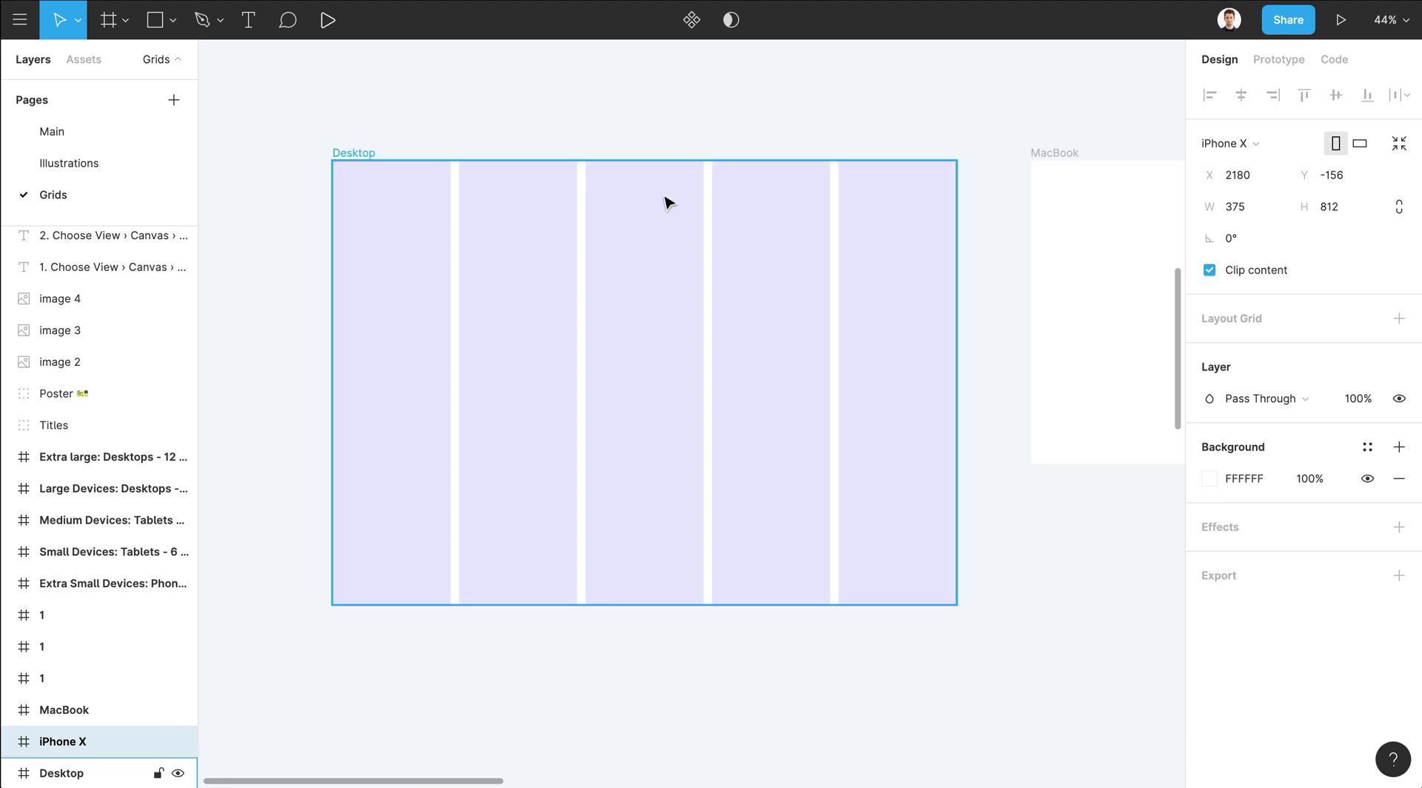
{"action": "scroll", "coordinate": [669, 202], "scroll_direction": "right", "scroll_amount": 12}
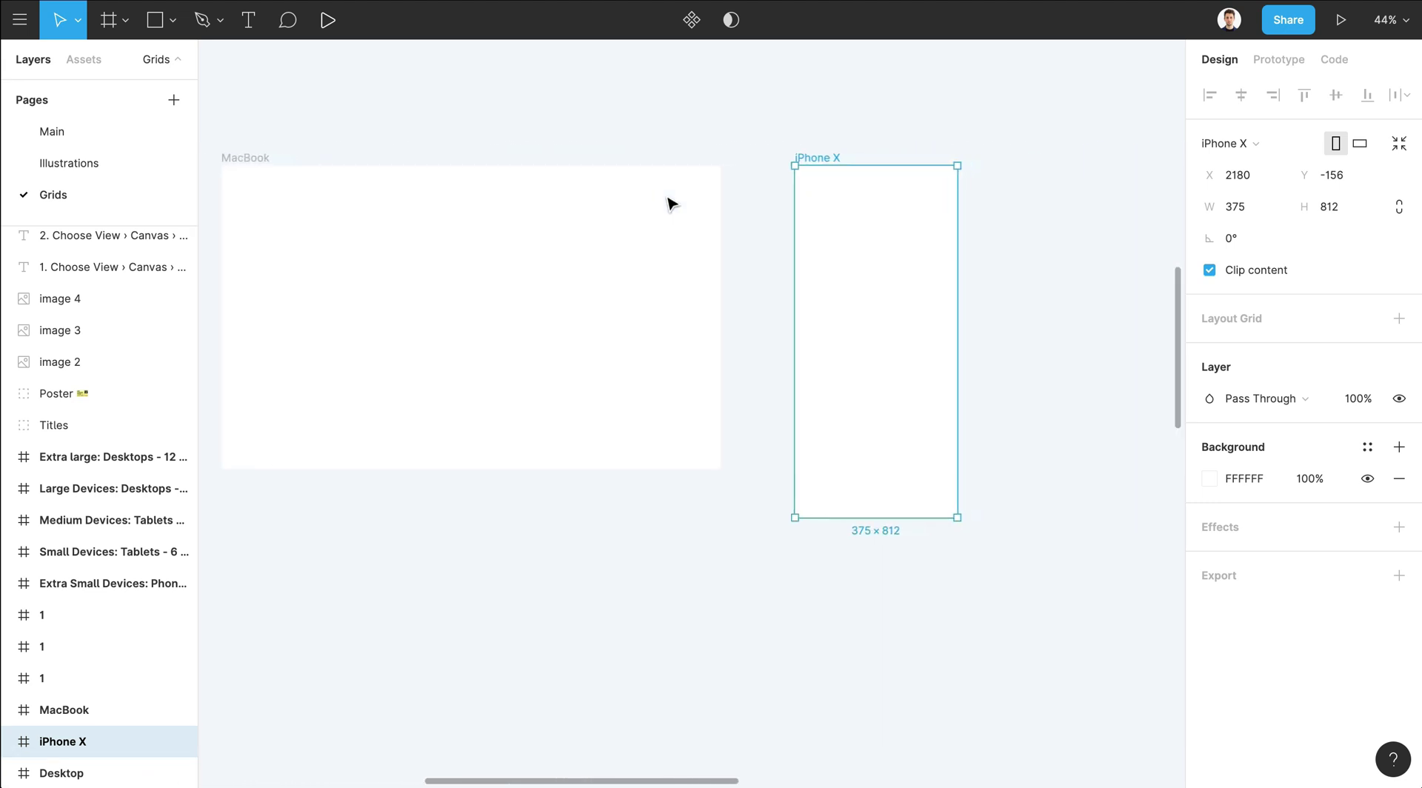
{"action": "scroll", "coordinate": [682, 203], "scroll_direction": "left", "scroll_amount": 15}
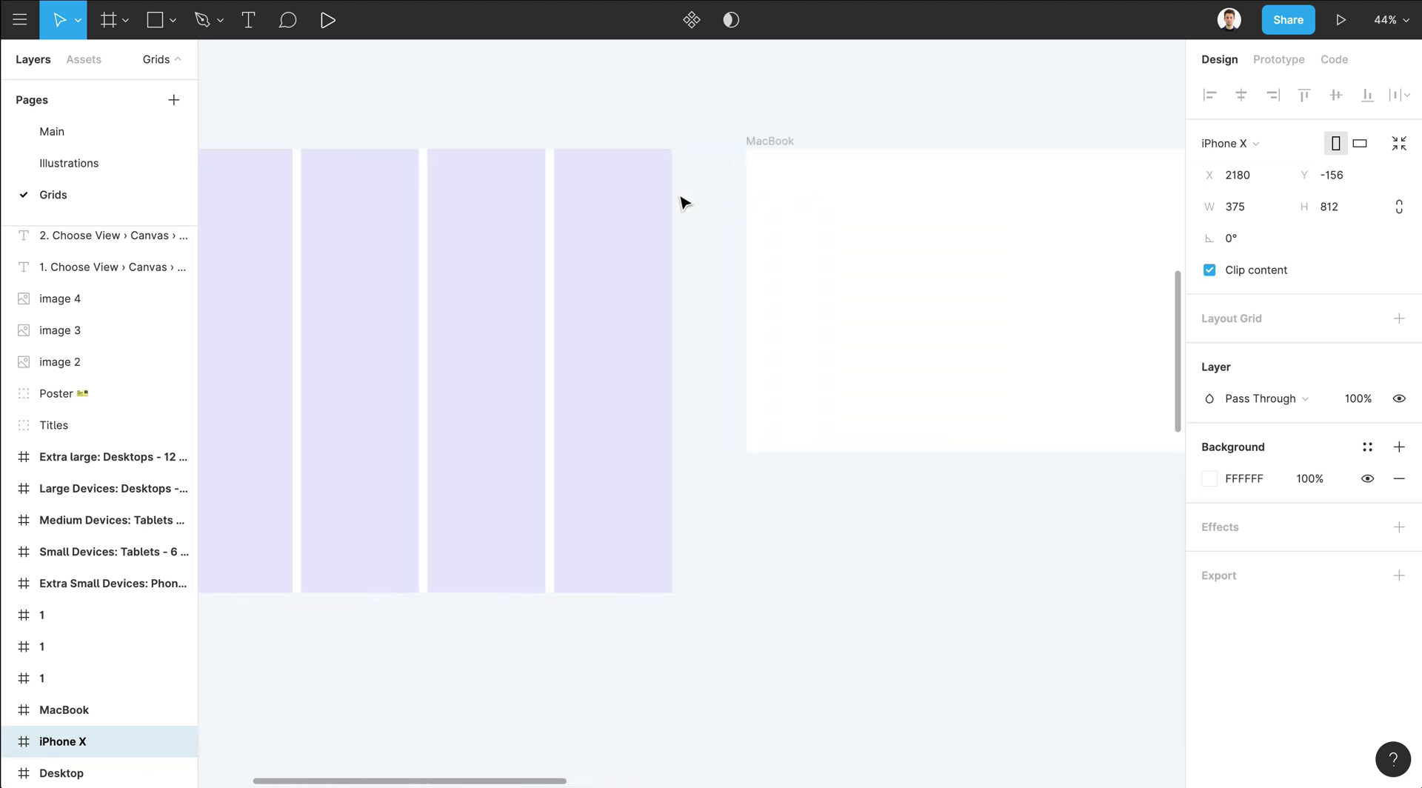
{"action": "scroll", "coordinate": [682, 203], "scroll_direction": "left", "scroll_amount": 4}
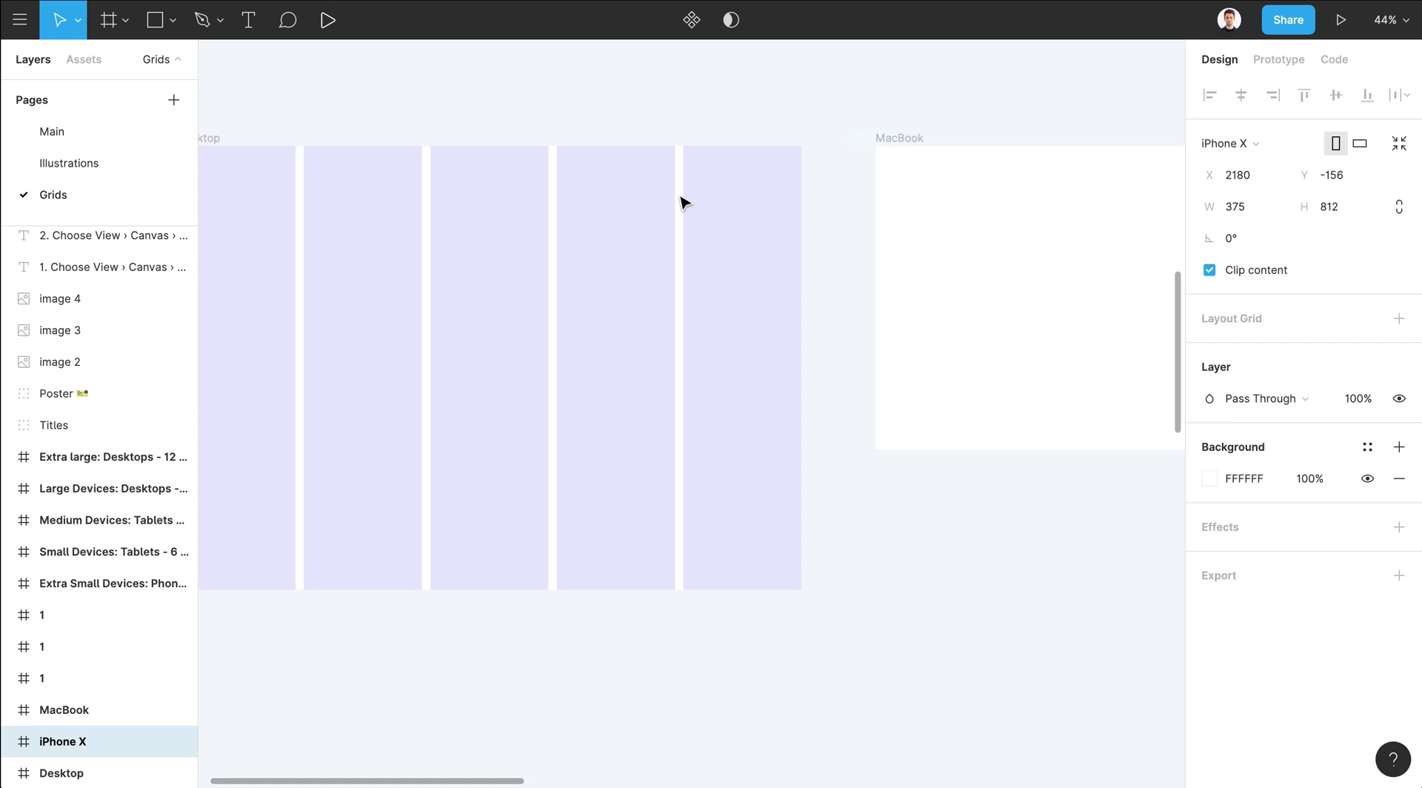
{"action": "scroll", "coordinate": [682, 203], "scroll_direction": "right", "scroll_amount": 14}
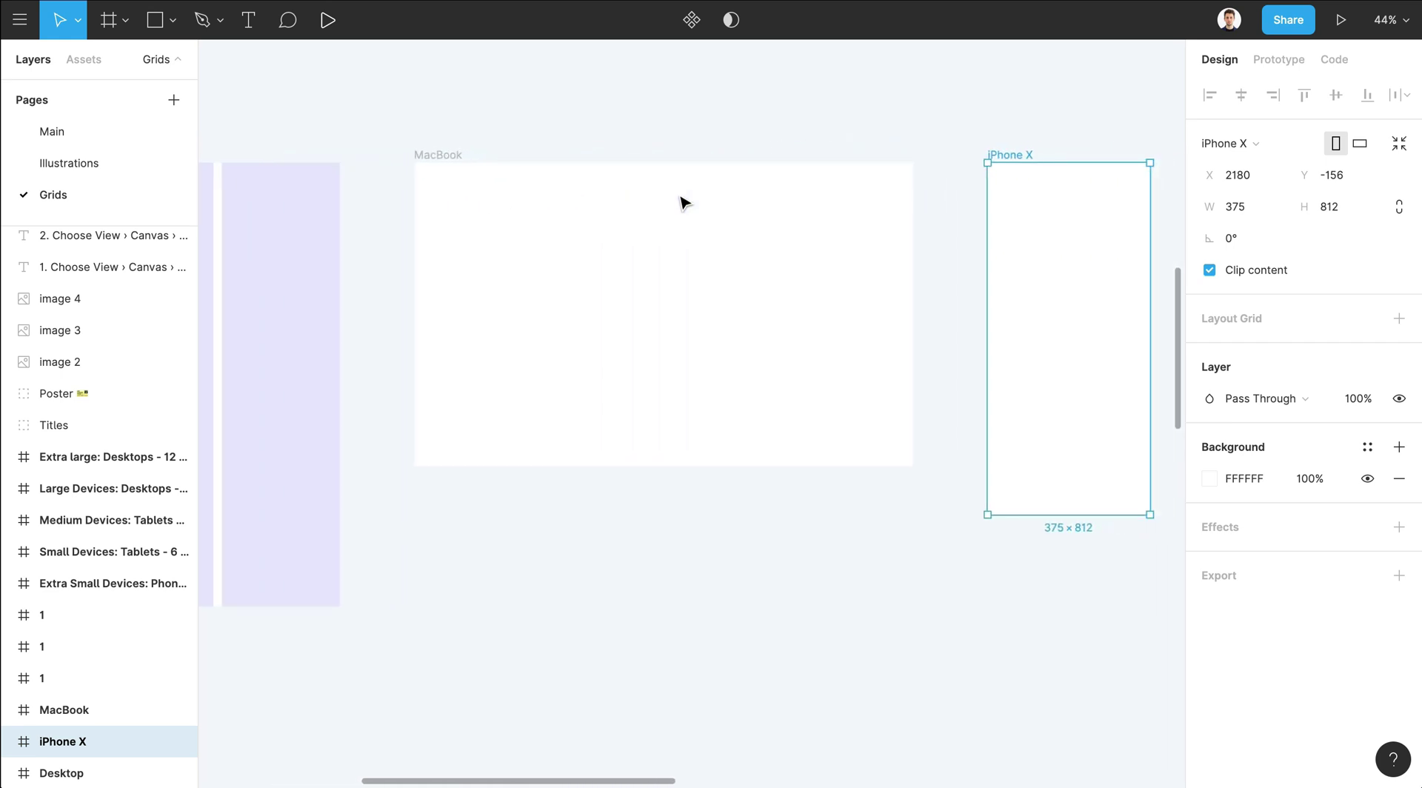
{"action": "scroll", "coordinate": [682, 203], "scroll_direction": "down", "scroll_amount": 2}
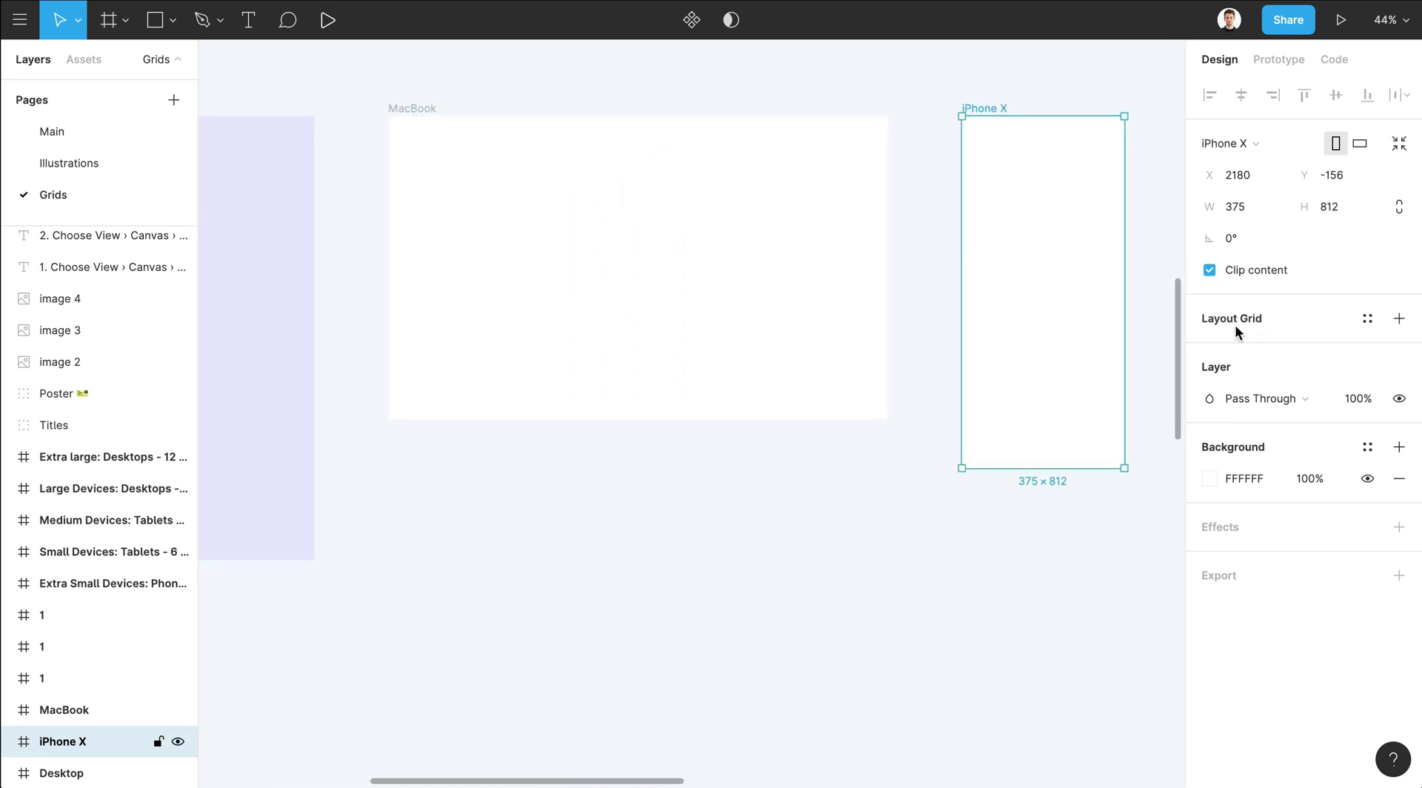
{"action": "scroll", "coordinate": [965, 261], "scroll_direction": "left", "scroll_amount": 20}
- Select the Desktop frame and create a grid style named 'Default' from its 5-column grid
{"action": "left_click", "coordinate": [552, 111]}
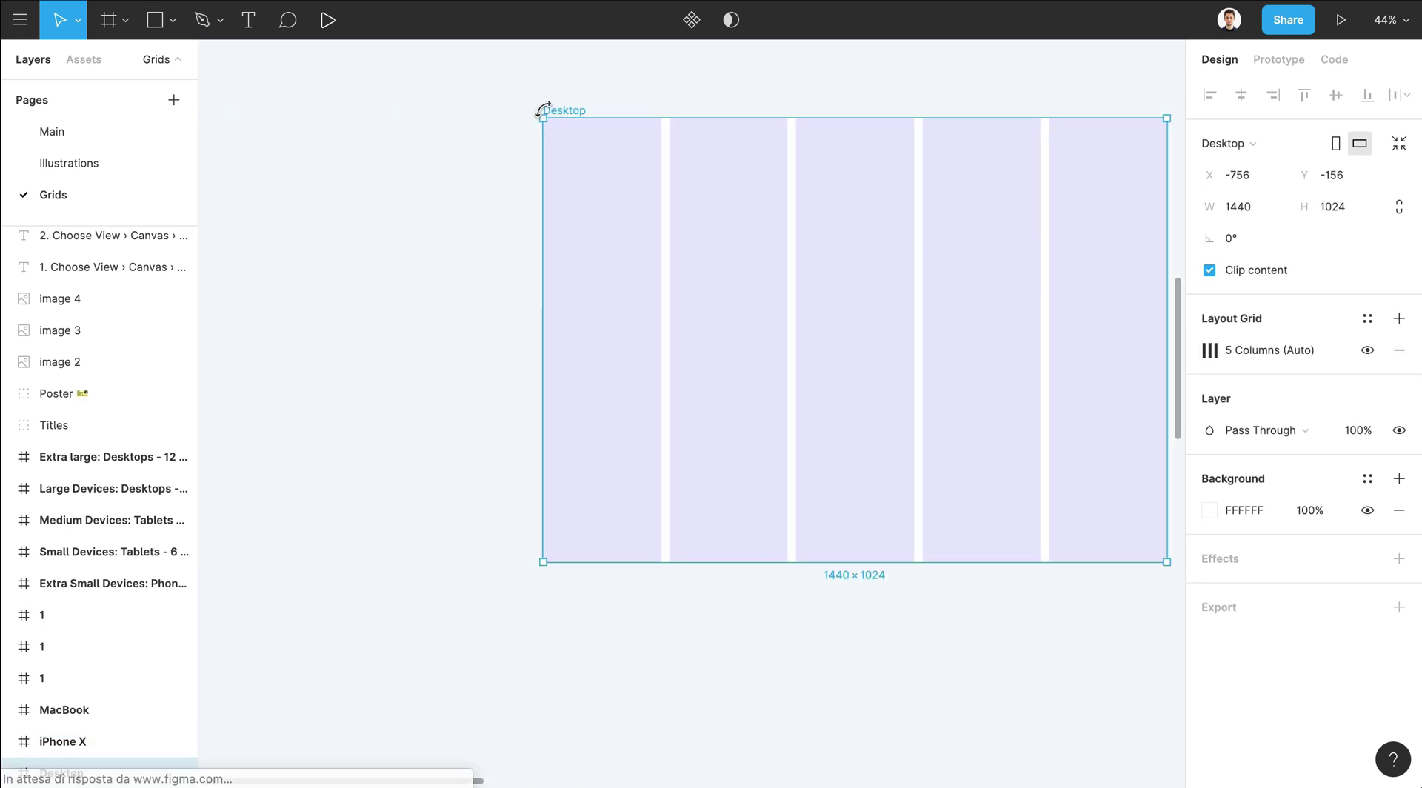
{"action": "scroll", "coordinate": [996, 222], "scroll_direction": "right", "scroll_amount": 6}
{"action": "scroll", "coordinate": [997, 222], "scroll_direction": "up", "scroll_amount": 2}
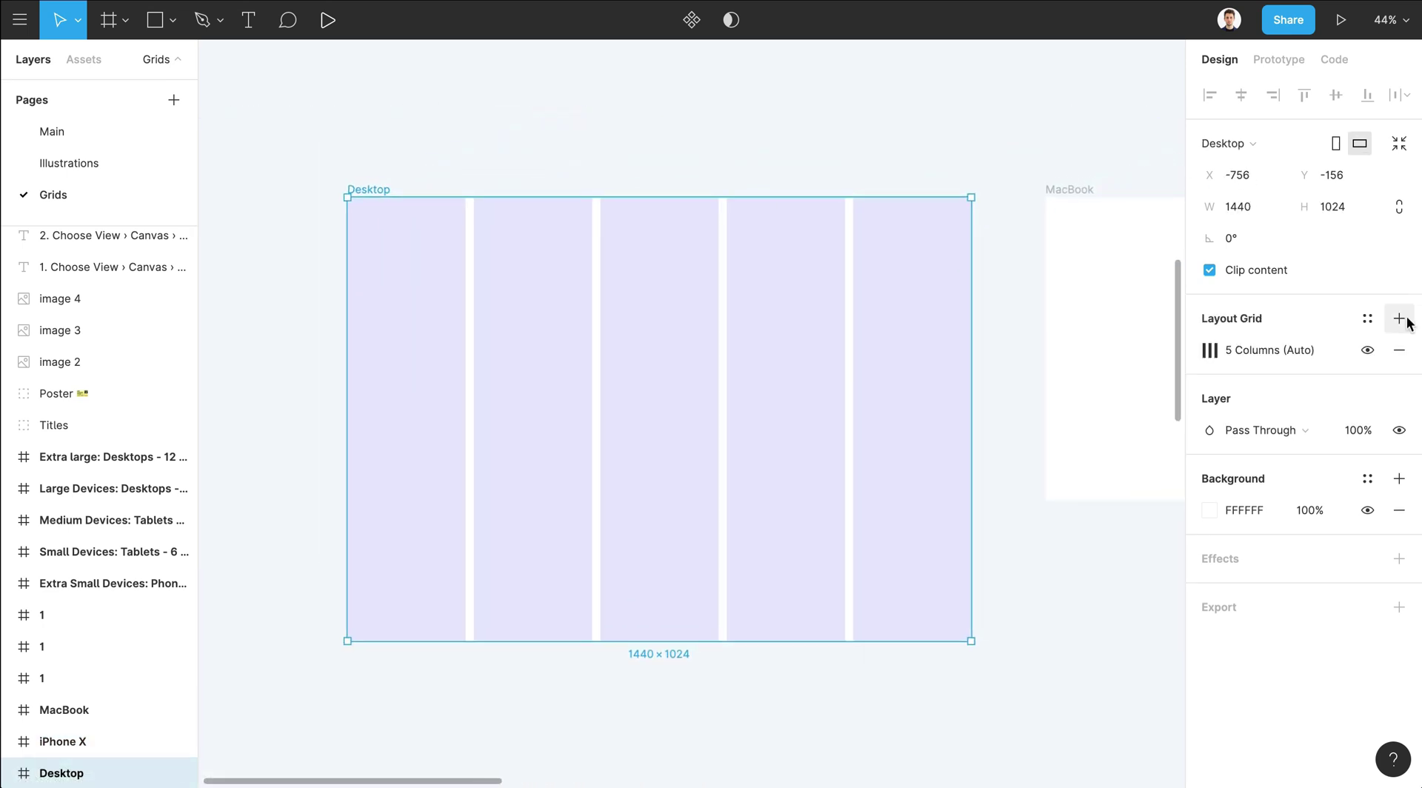
{"action": "left_click", "coordinate": [1368, 320]}
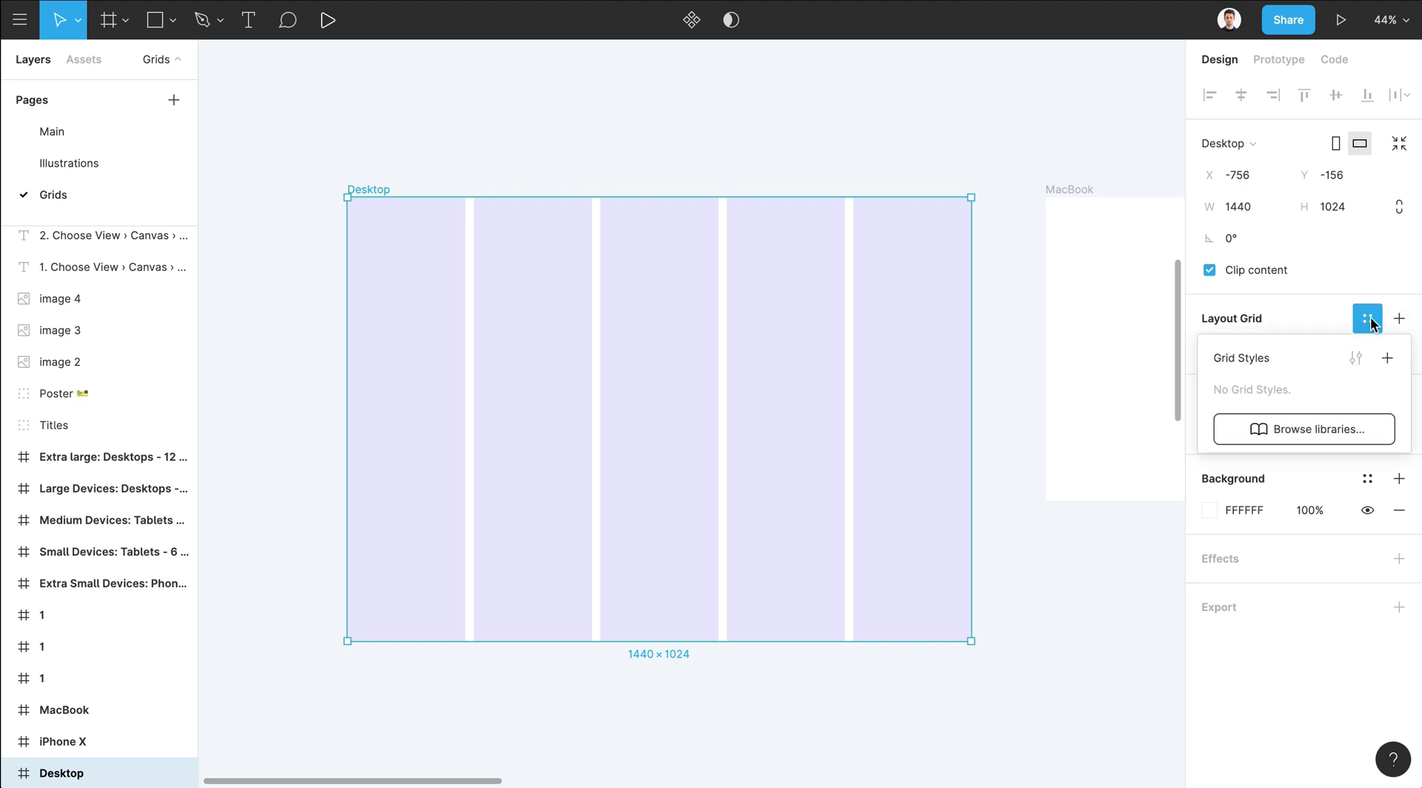
{"action": "left_click", "coordinate": [1387, 360]}
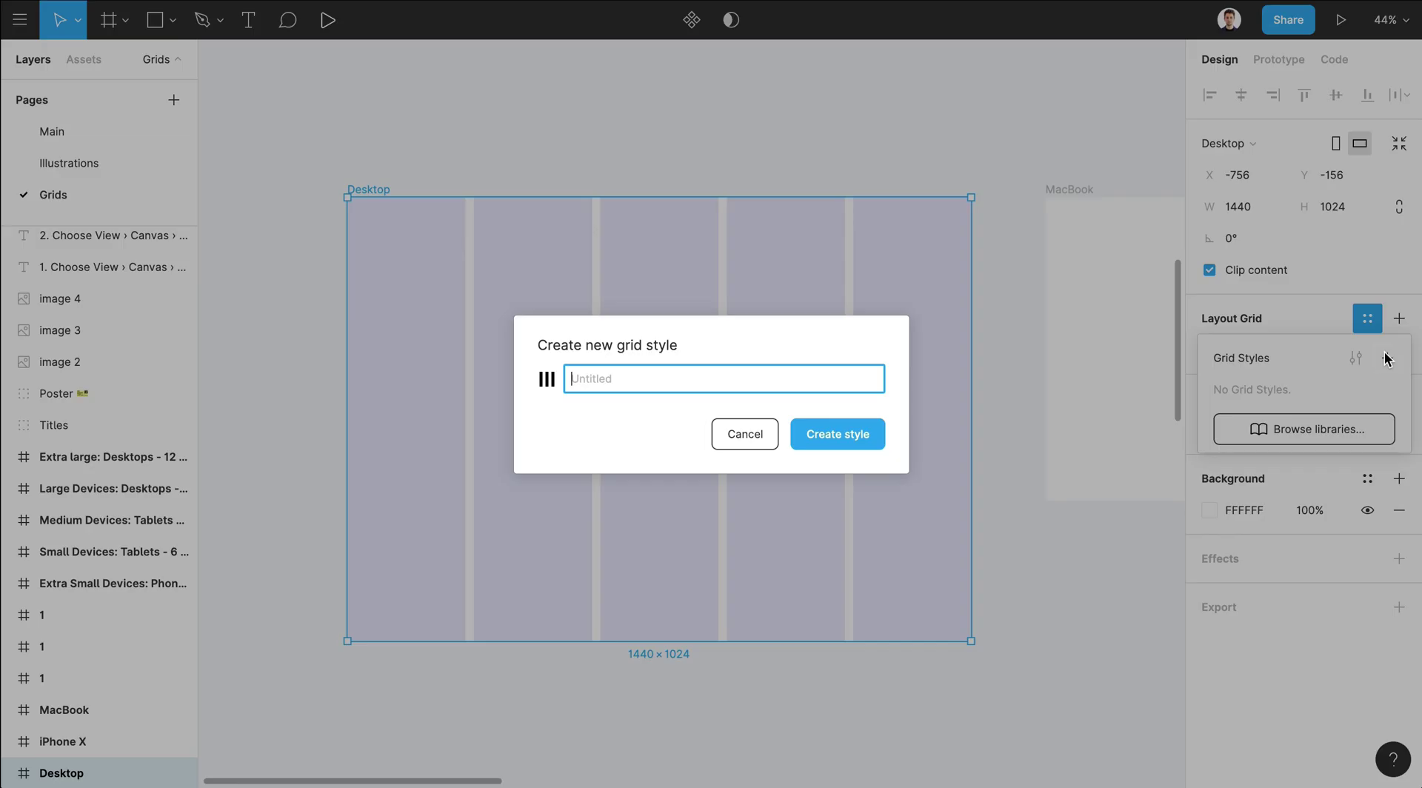
{"action": "type", "text": "1"}
{"action": "key", "text": "BackSpace"}
{"action": "type", "text": "De"}
{"action": "key", "text": "Return"}
- Duplicate the Desktop frame to its left
{"action": "left_click", "coordinate": [766, 152]}
{"action": "scroll", "coordinate": [765, 151], "scroll_direction": "left", "scroll_amount": 3}
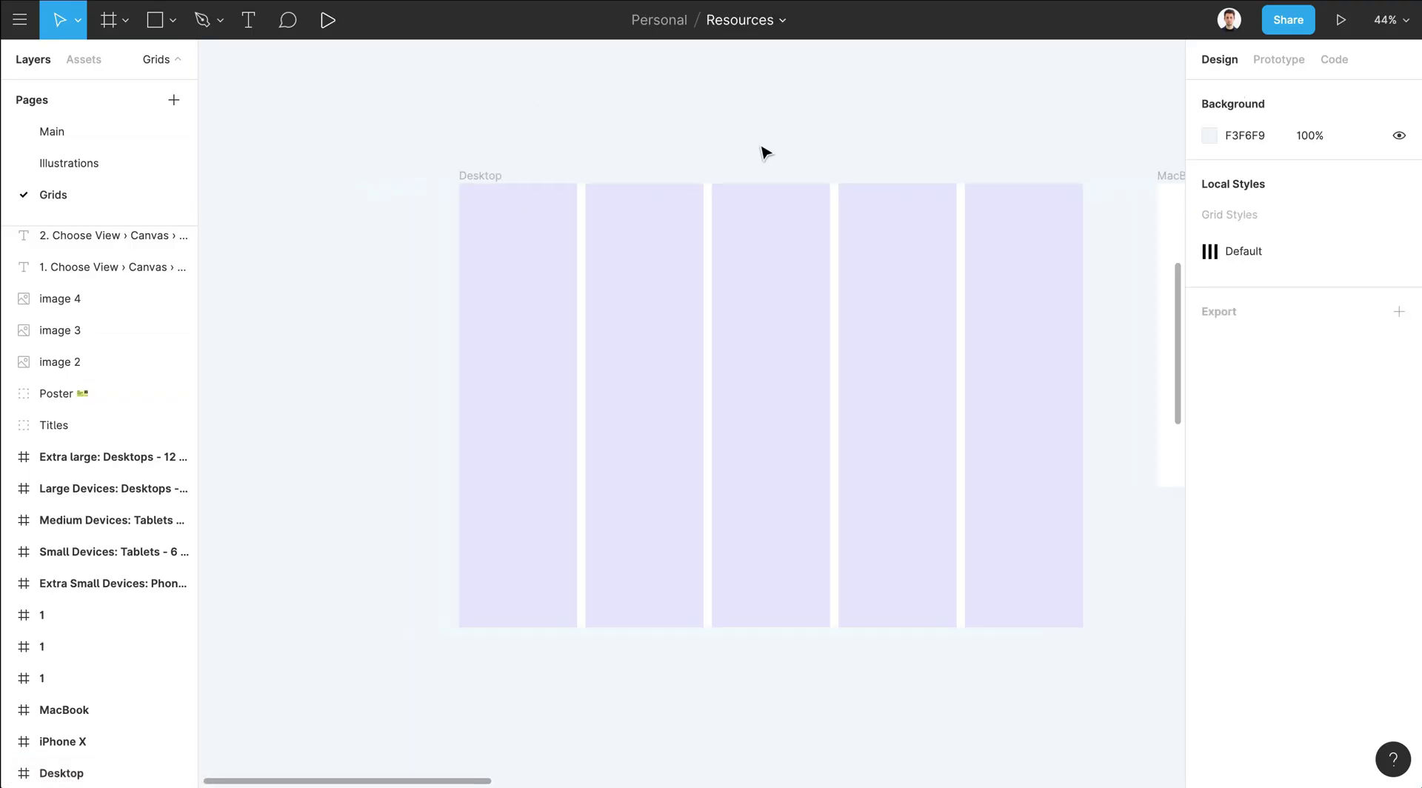
{"action": "scroll", "coordinate": [764, 150], "scroll_direction": "left", "scroll_amount": 2}
{"action": "left_click", "coordinate": [522, 174]}
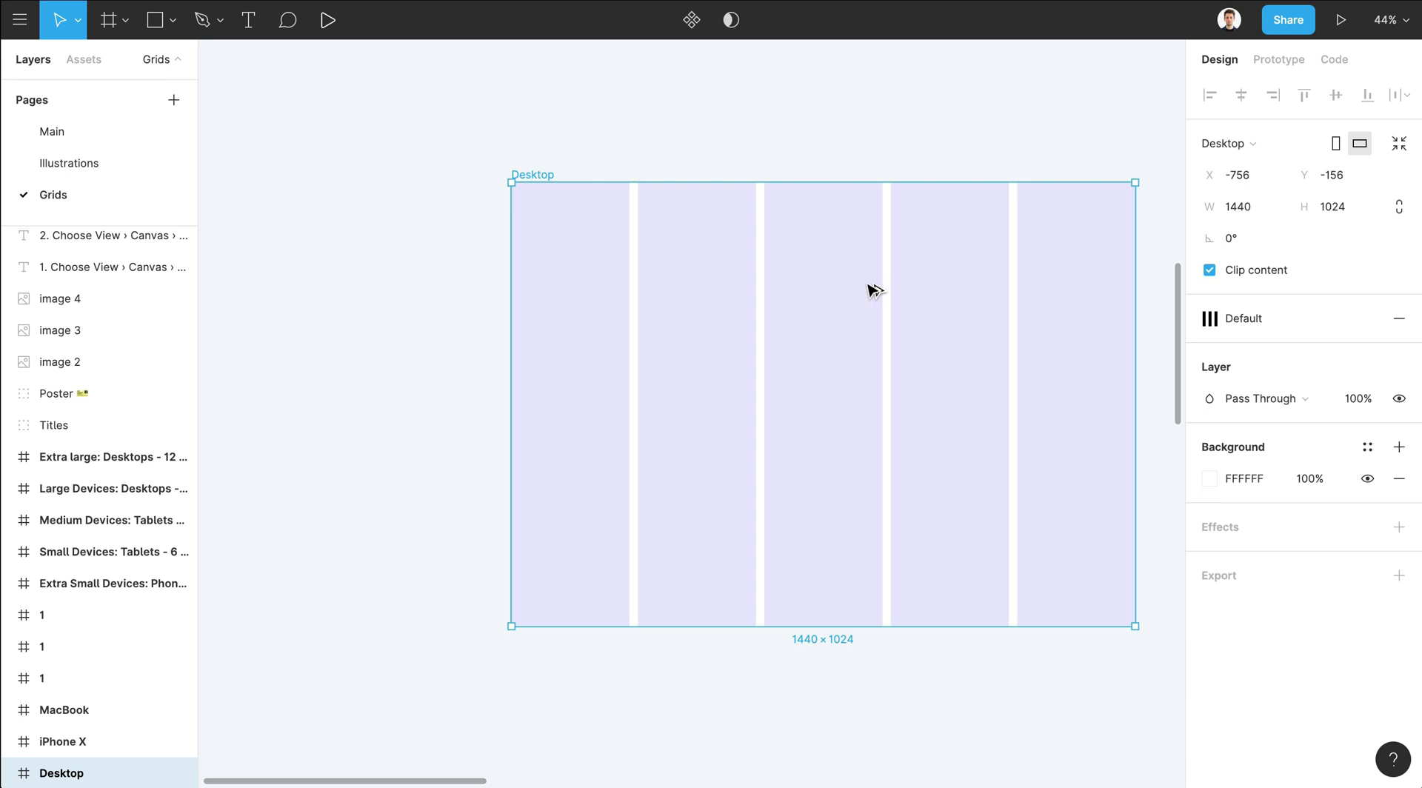
{"action": "left_click_drag", "start_coordinate": [874, 289], "coordinate": [229, 255]}
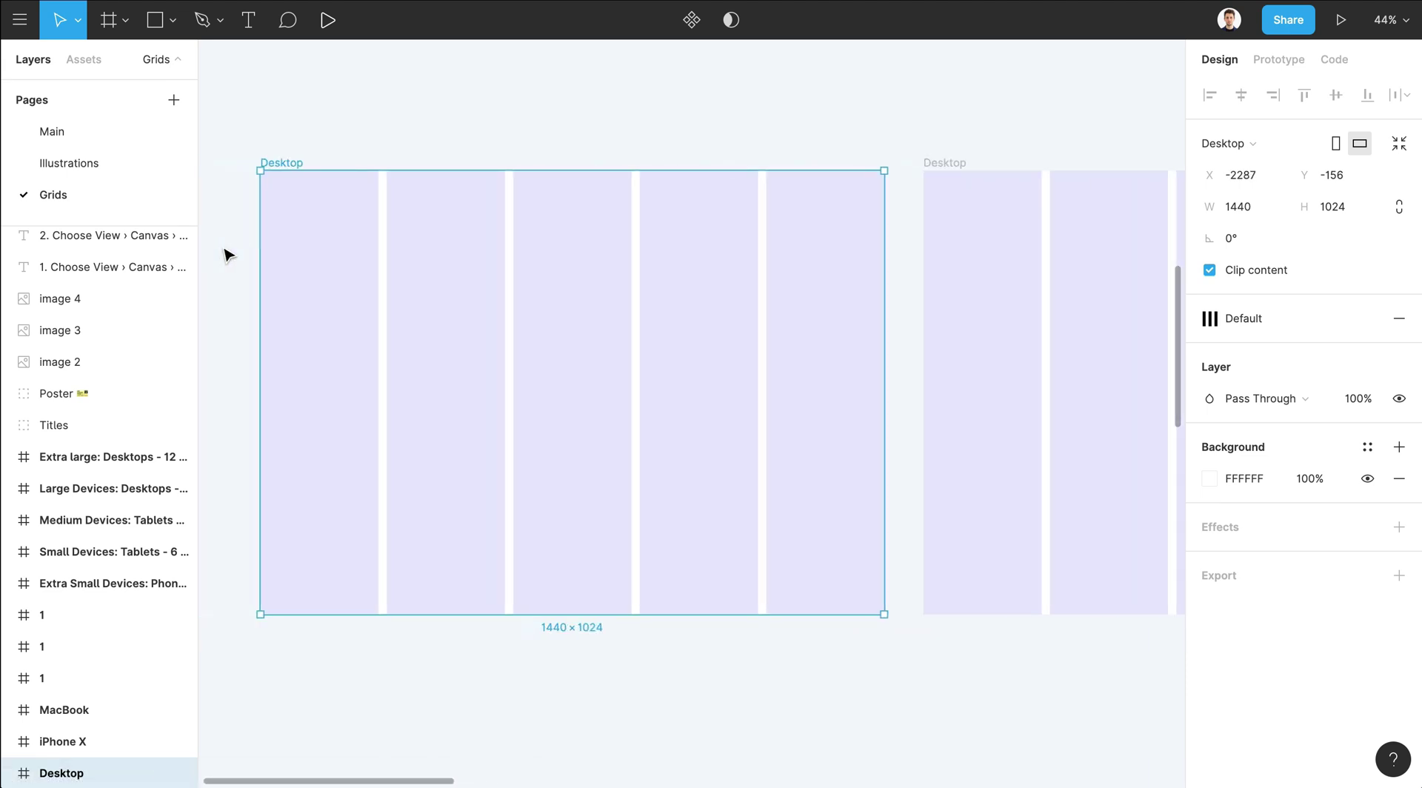
{"action": "scroll", "coordinate": [229, 256], "scroll_direction": "down", "scroll_amount": 2}
- Replace the copy's grid with the 'Default' grid style
{"action": "left_click", "coordinate": [1400, 318]}
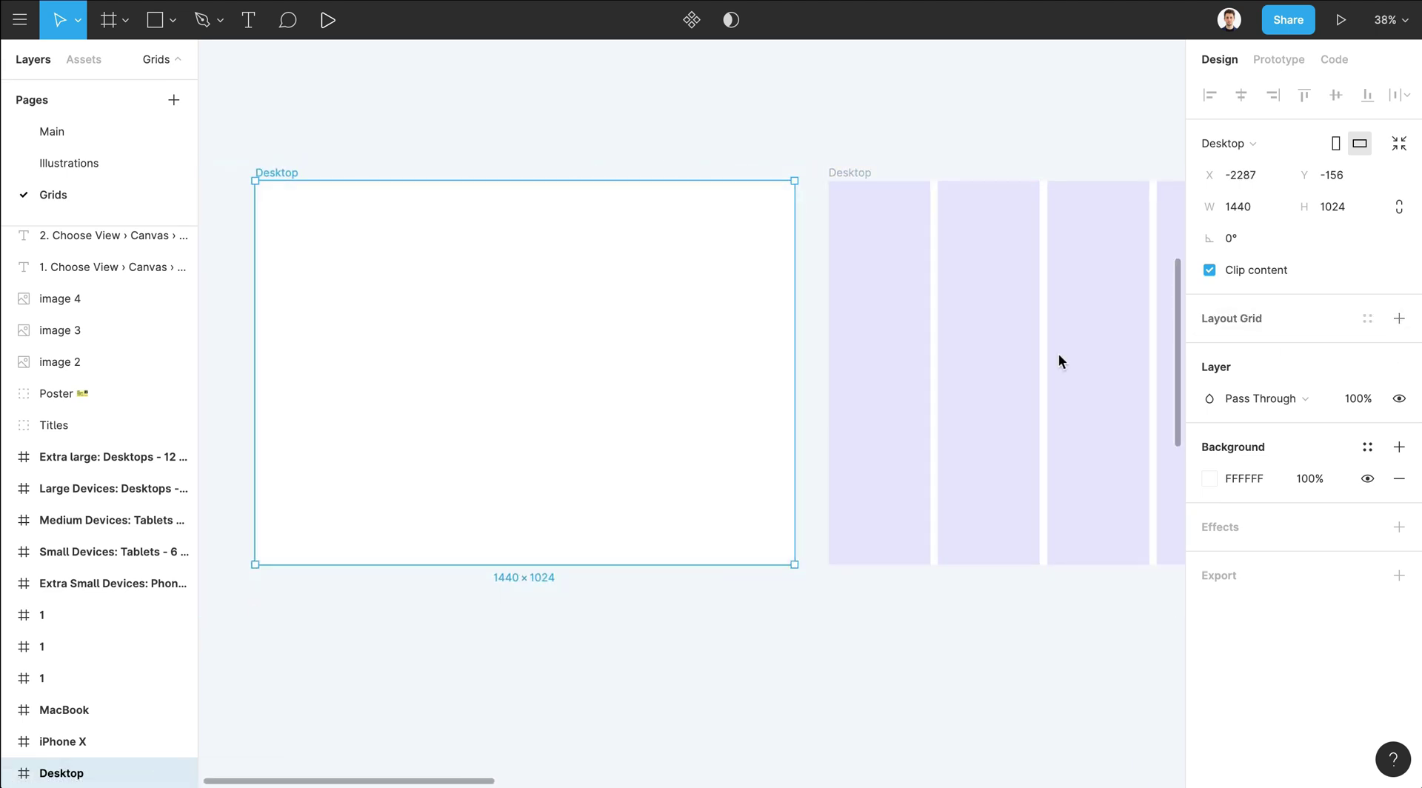
{"action": "left_click", "coordinate": [1368, 320]}
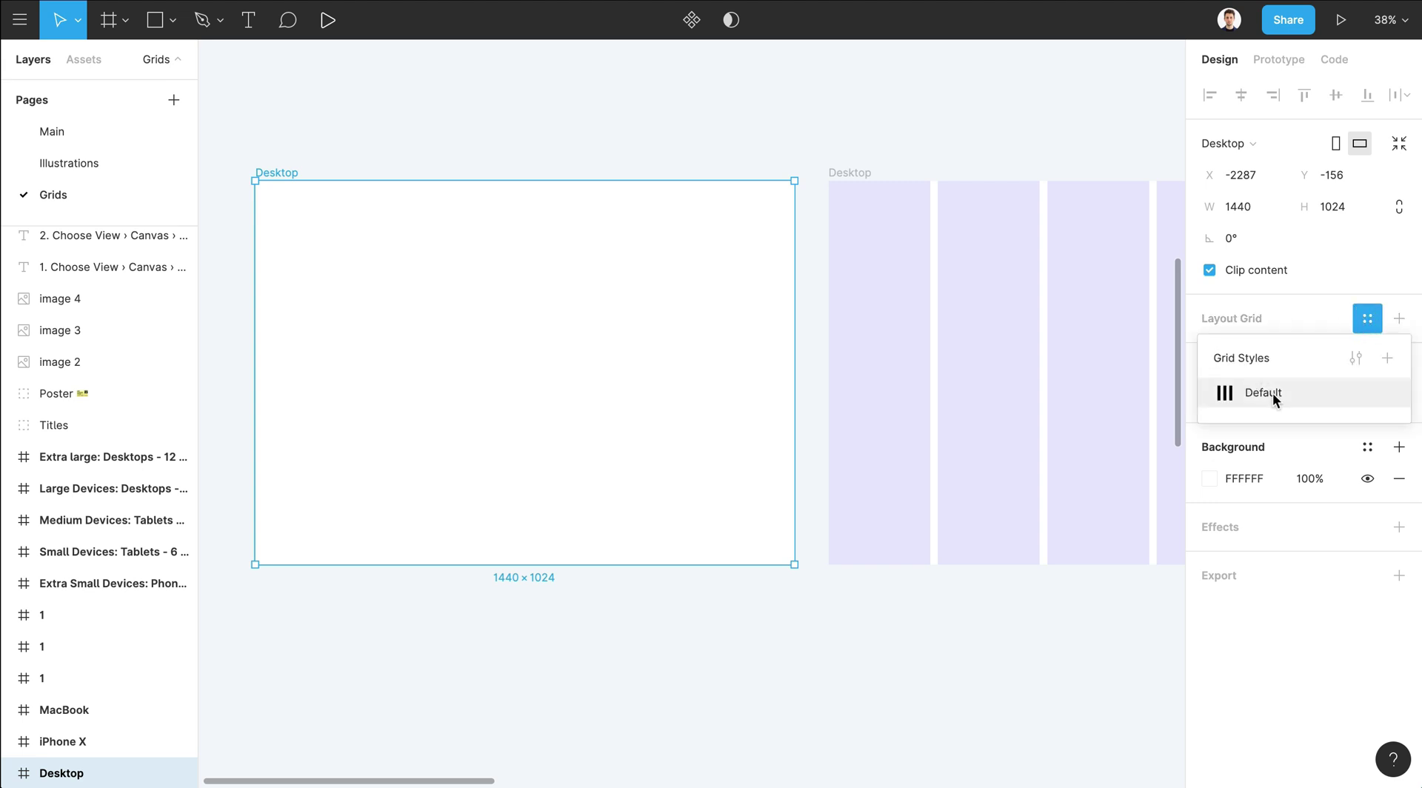
{"action": "left_click", "coordinate": [1291, 391]}
{"action": "left_click", "coordinate": [774, 161]}
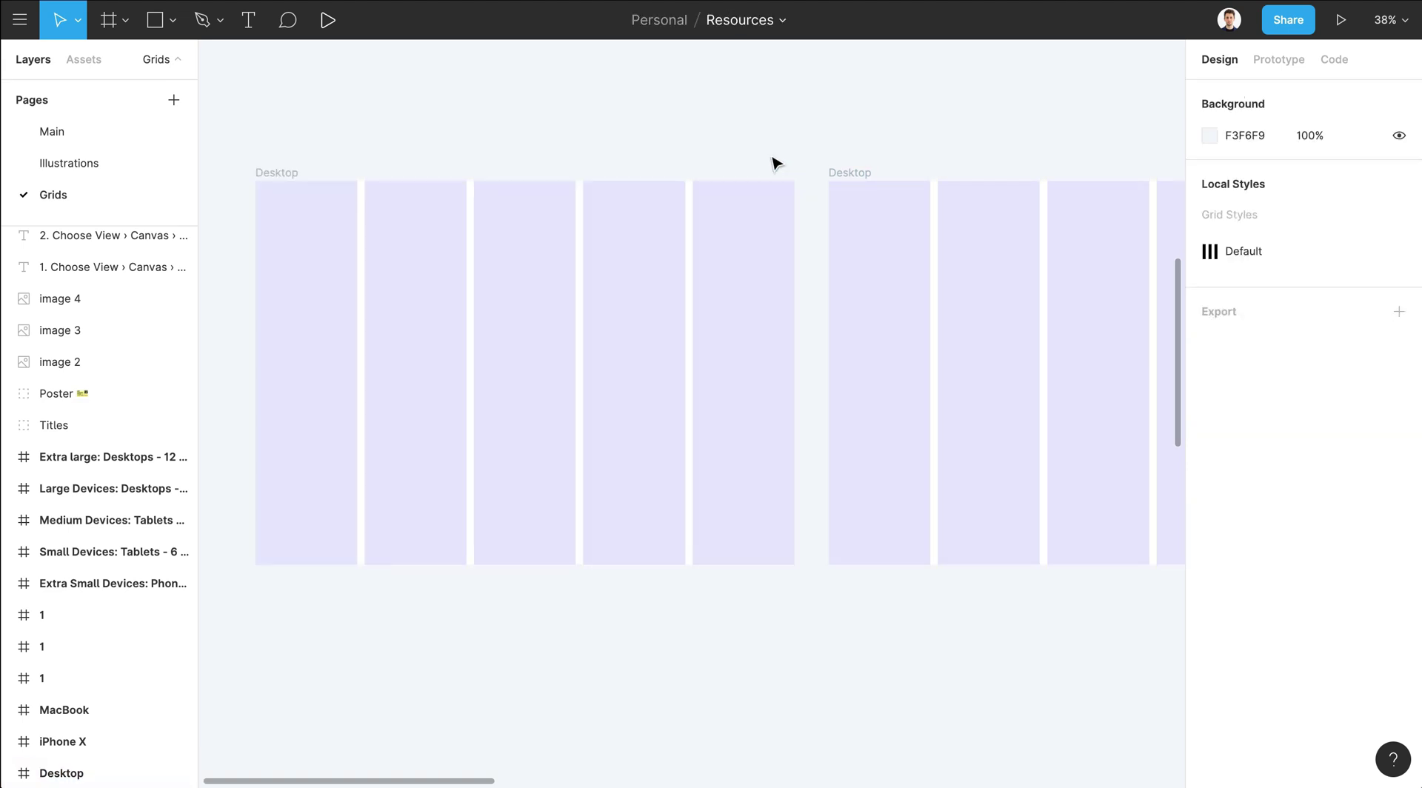
{"action": "scroll", "coordinate": [774, 161], "scroll_direction": "left", "scroll_amount": 1}
{"action": "scroll", "coordinate": [774, 162], "scroll_direction": "up", "scroll_amount": 1}
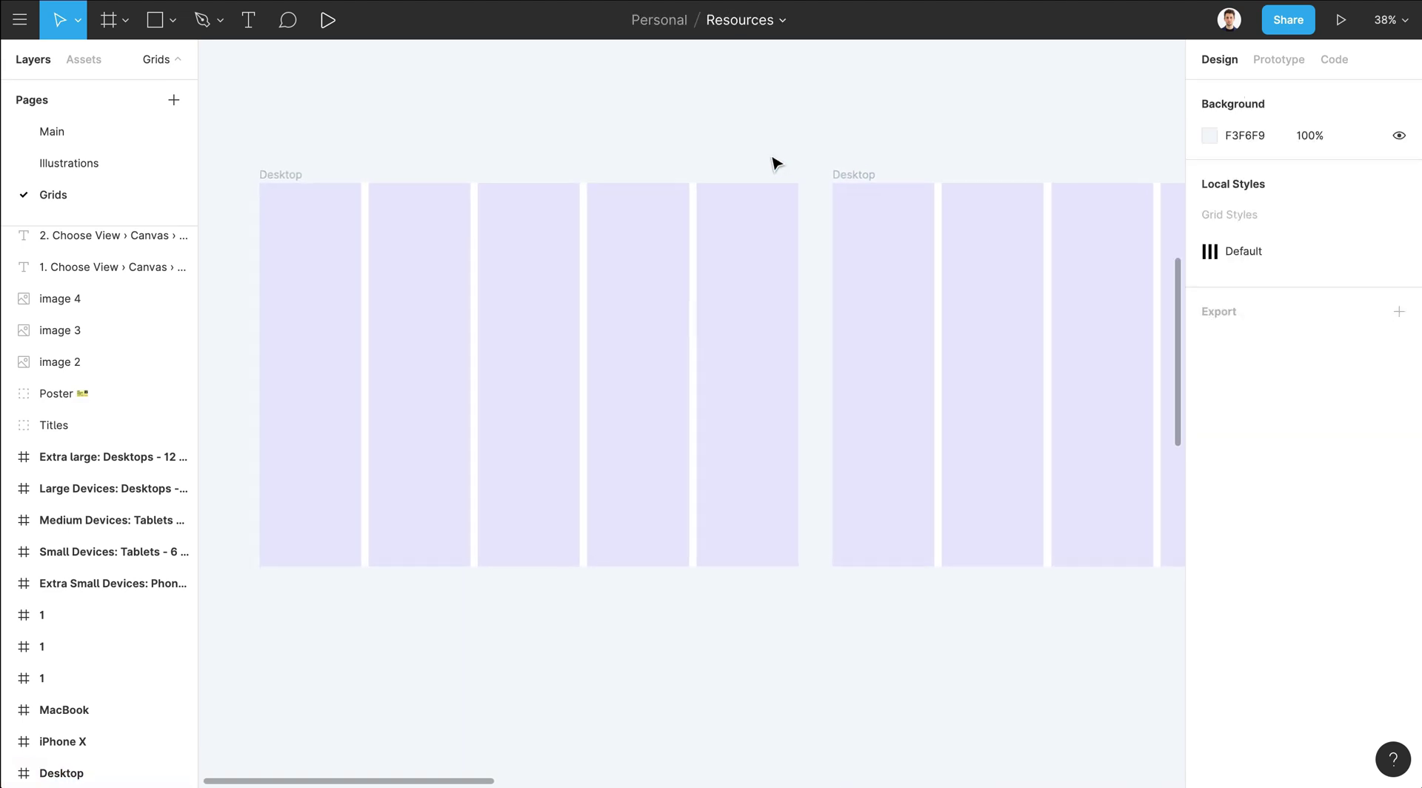
{"action": "left_click", "coordinate": [277, 186]}
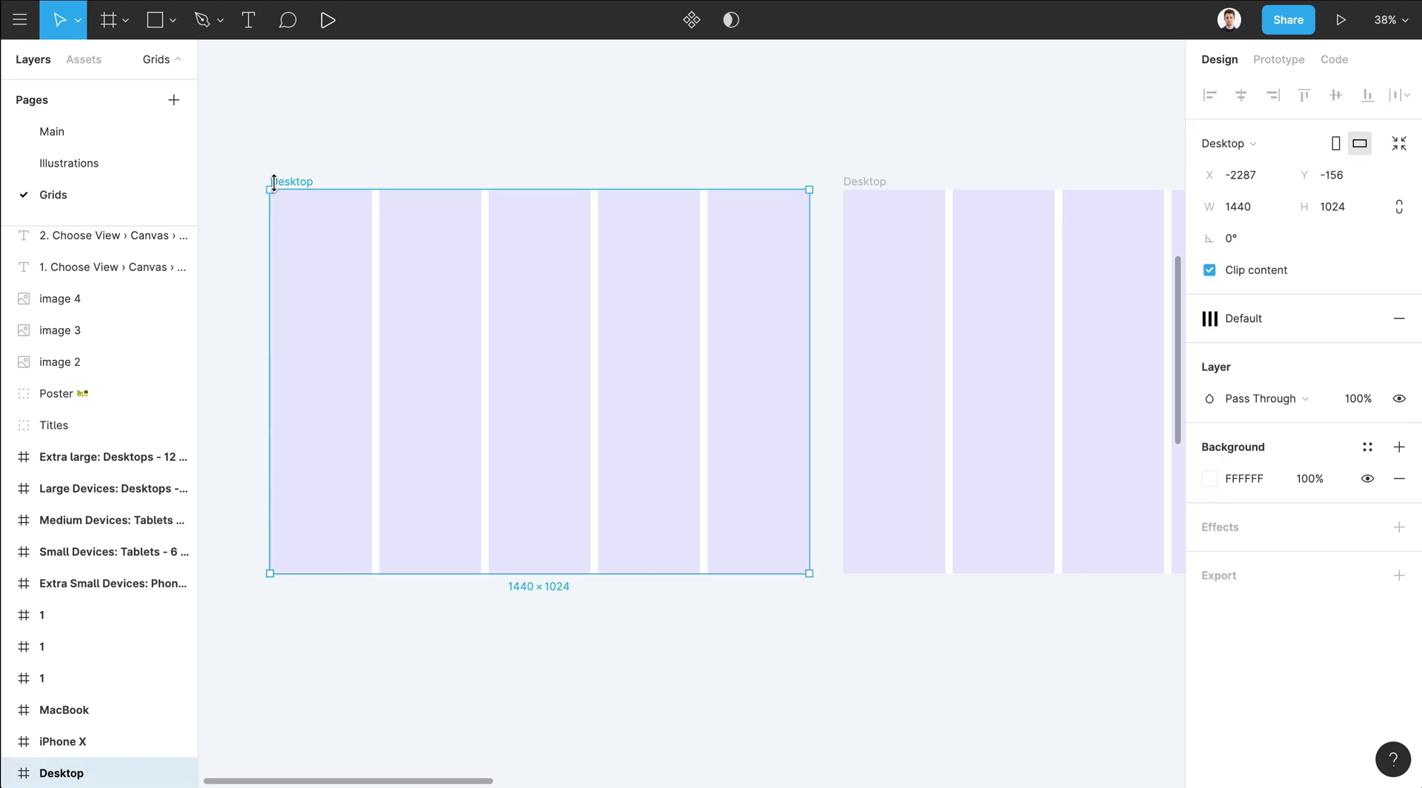
- Delete the duplicate Desktop frame
{"action": "key", "text": "Delete"}
{"action": "scroll", "coordinate": [277, 191], "scroll_direction": "right", "scroll_amount": 10}
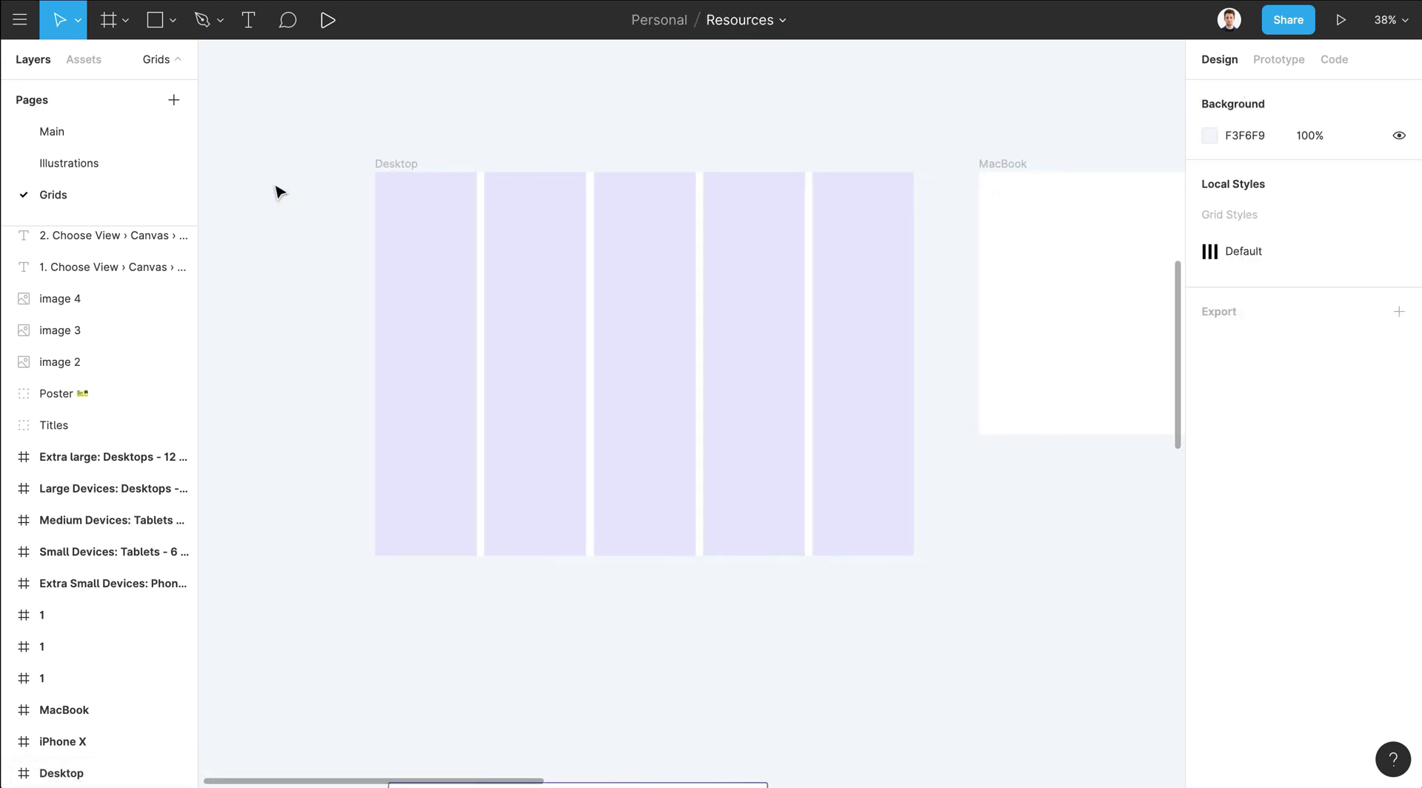
{"action": "scroll", "coordinate": [277, 191], "scroll_direction": "right", "scroll_amount": 5}
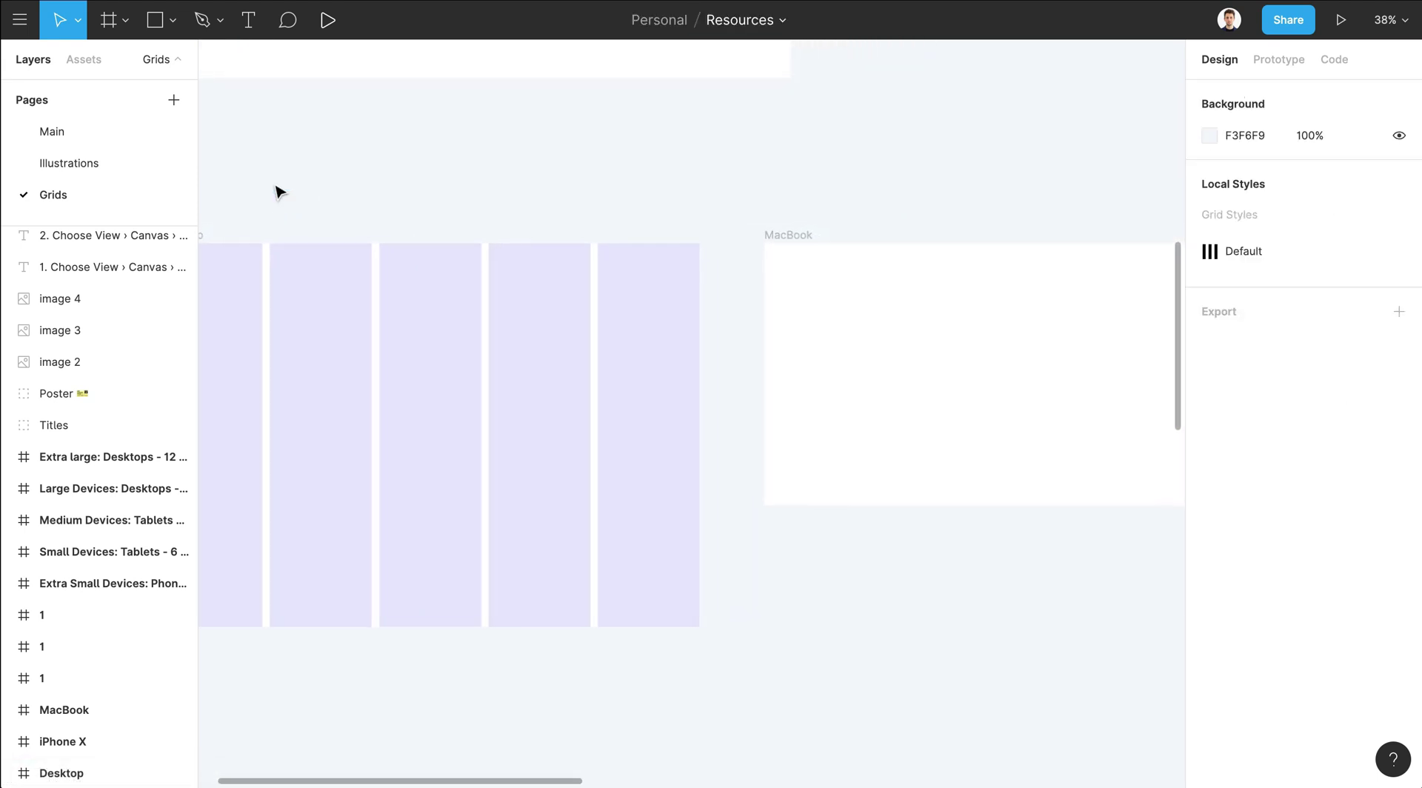
{"action": "scroll", "coordinate": [277, 191], "scroll_direction": "right", "scroll_amount": 9}
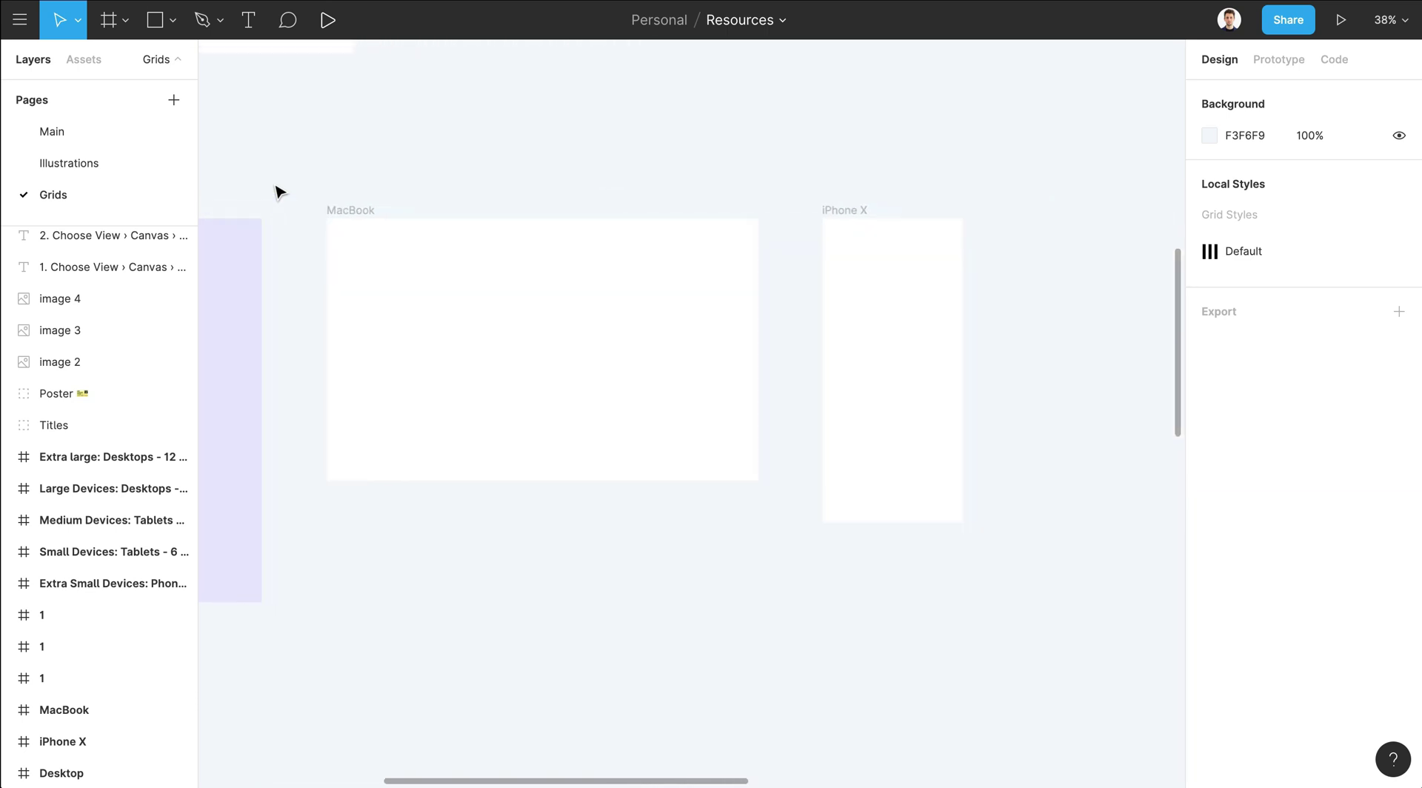
{"action": "scroll", "coordinate": [277, 191], "scroll_direction": "right", "scroll_amount": 11}
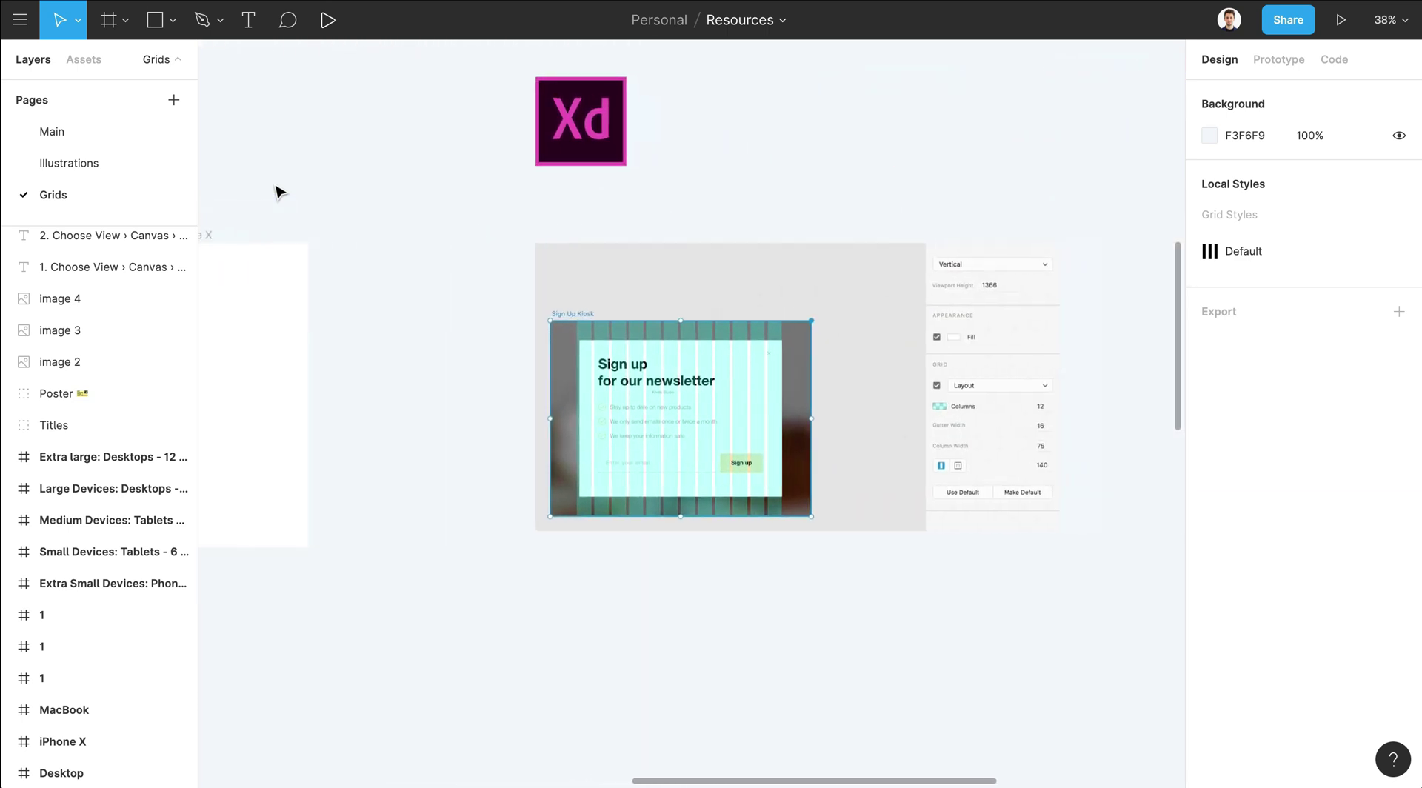
- Pan to the Sketch reference slide '1. Choose View › Canvas › Show Grid'
{"action": "scroll", "coordinate": [815, 130], "scroll_direction": "up", "scroll_amount": 5}
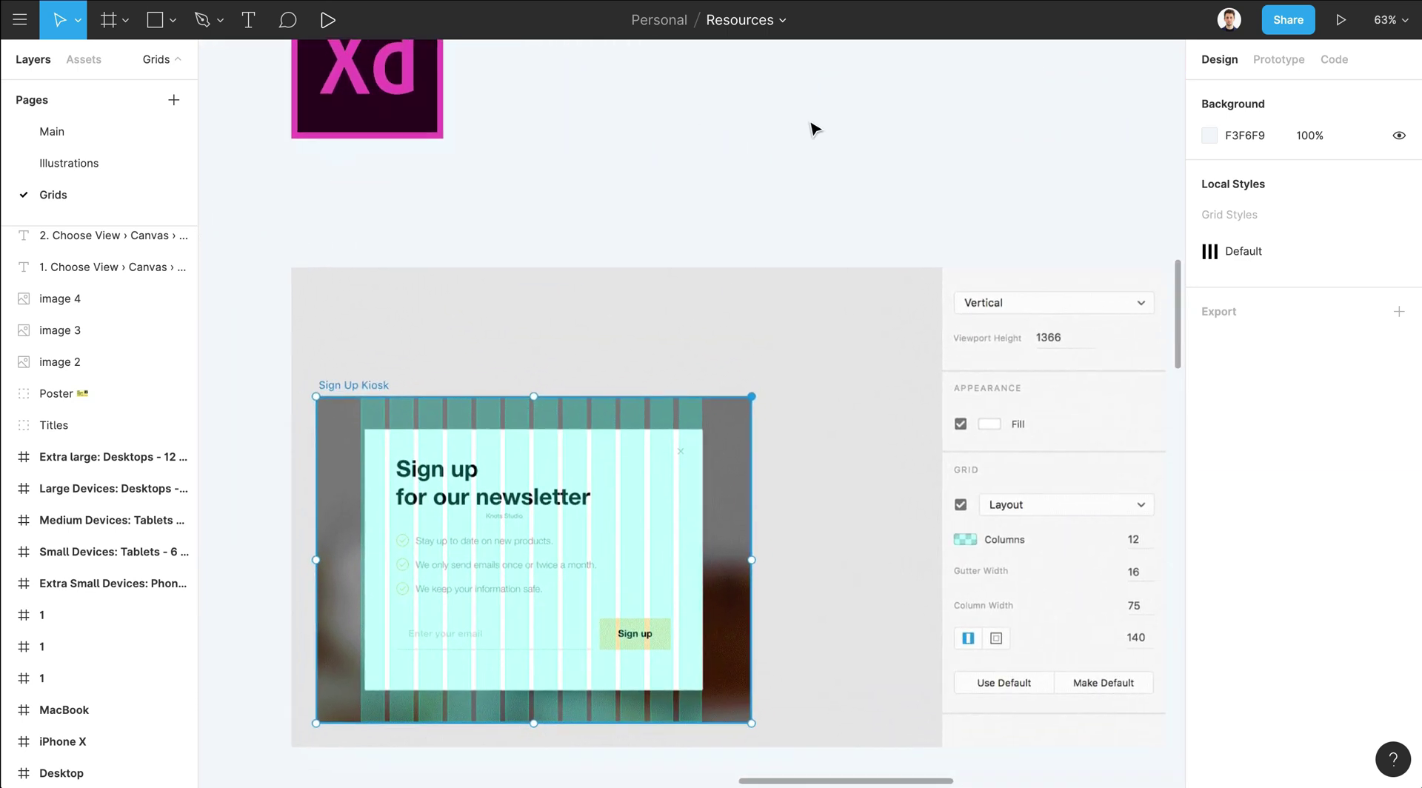
{"action": "scroll", "coordinate": [815, 130], "scroll_direction": "down", "scroll_amount": 3}
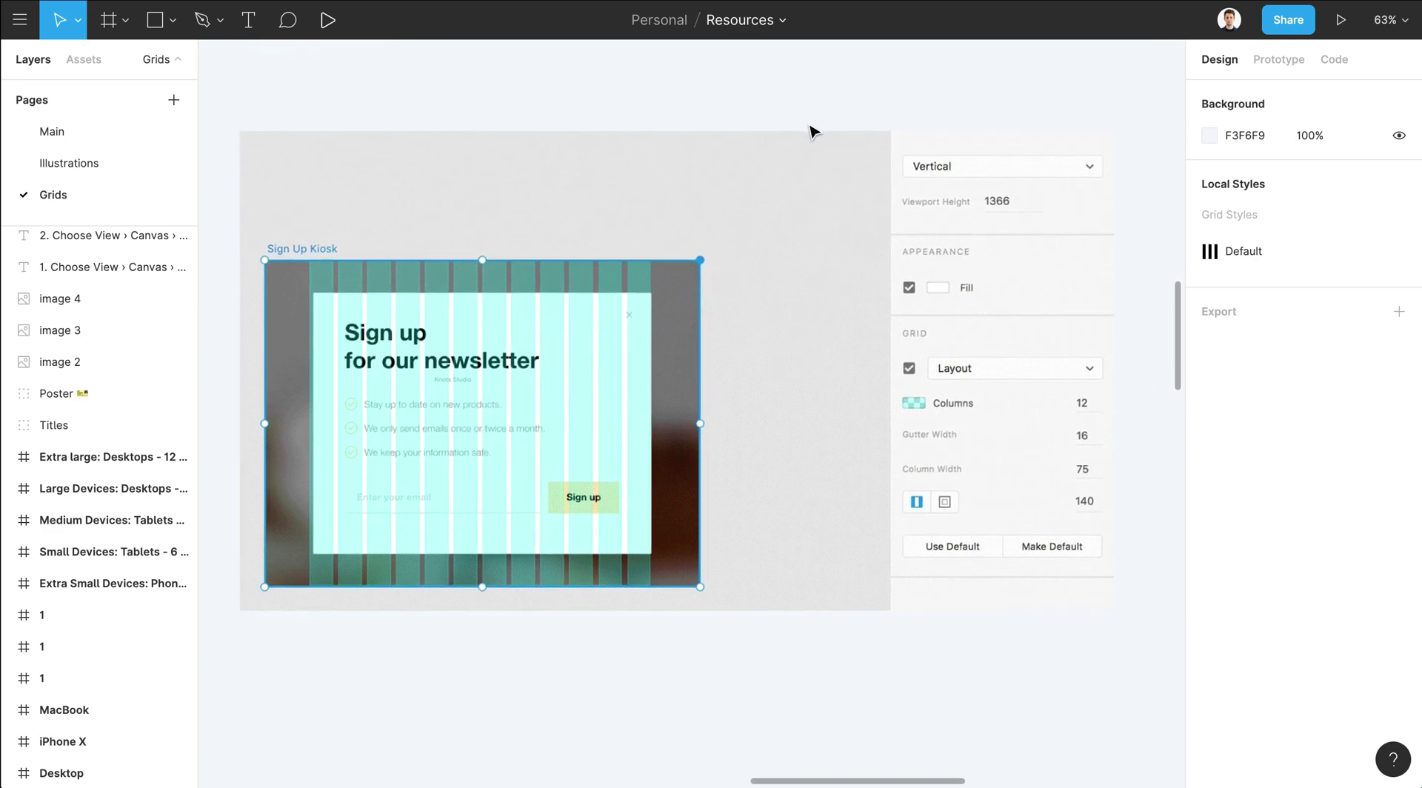
{"action": "scroll", "coordinate": [815, 131], "scroll_direction": "up", "scroll_amount": 1}
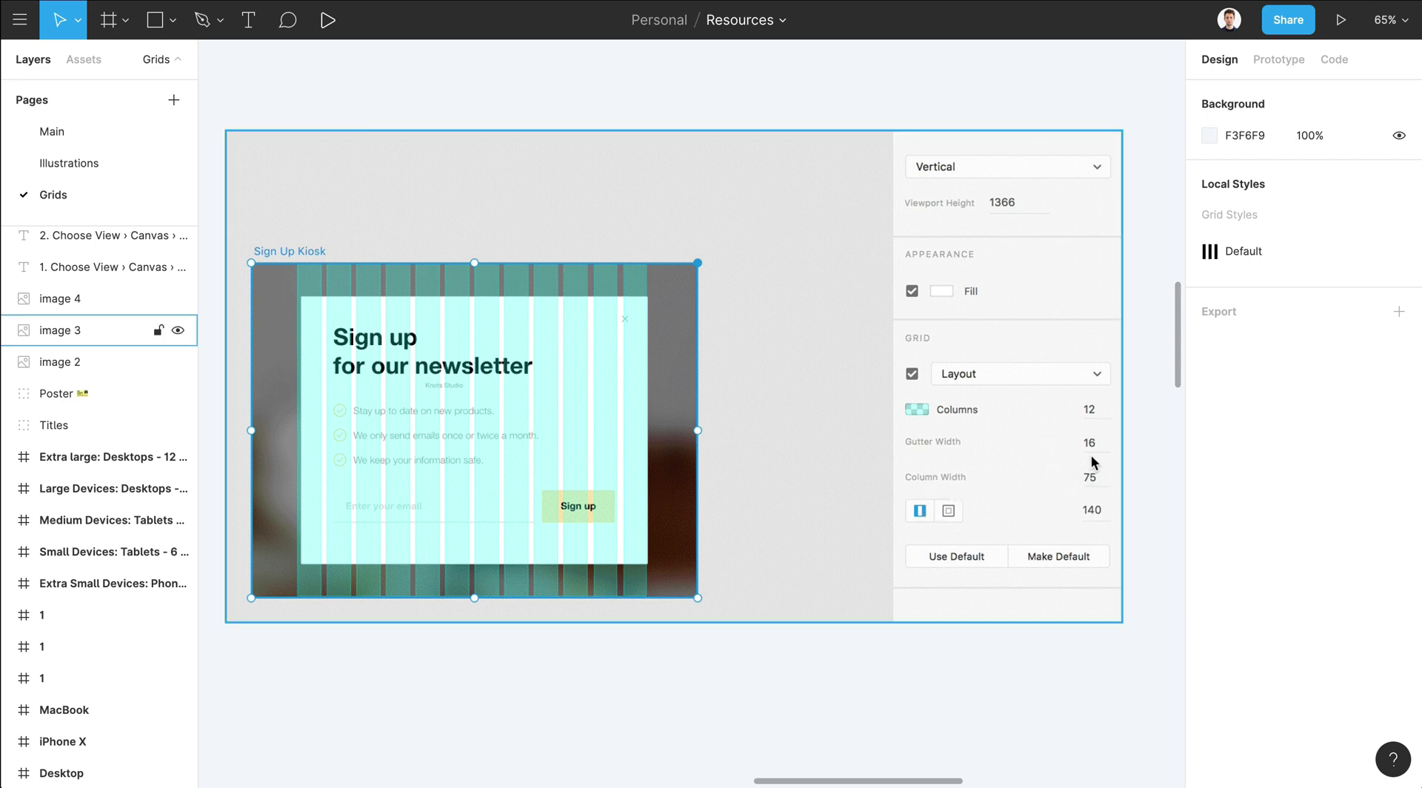
{"action": "scroll", "coordinate": [1091, 454], "scroll_direction": "left", "scroll_amount": 2}
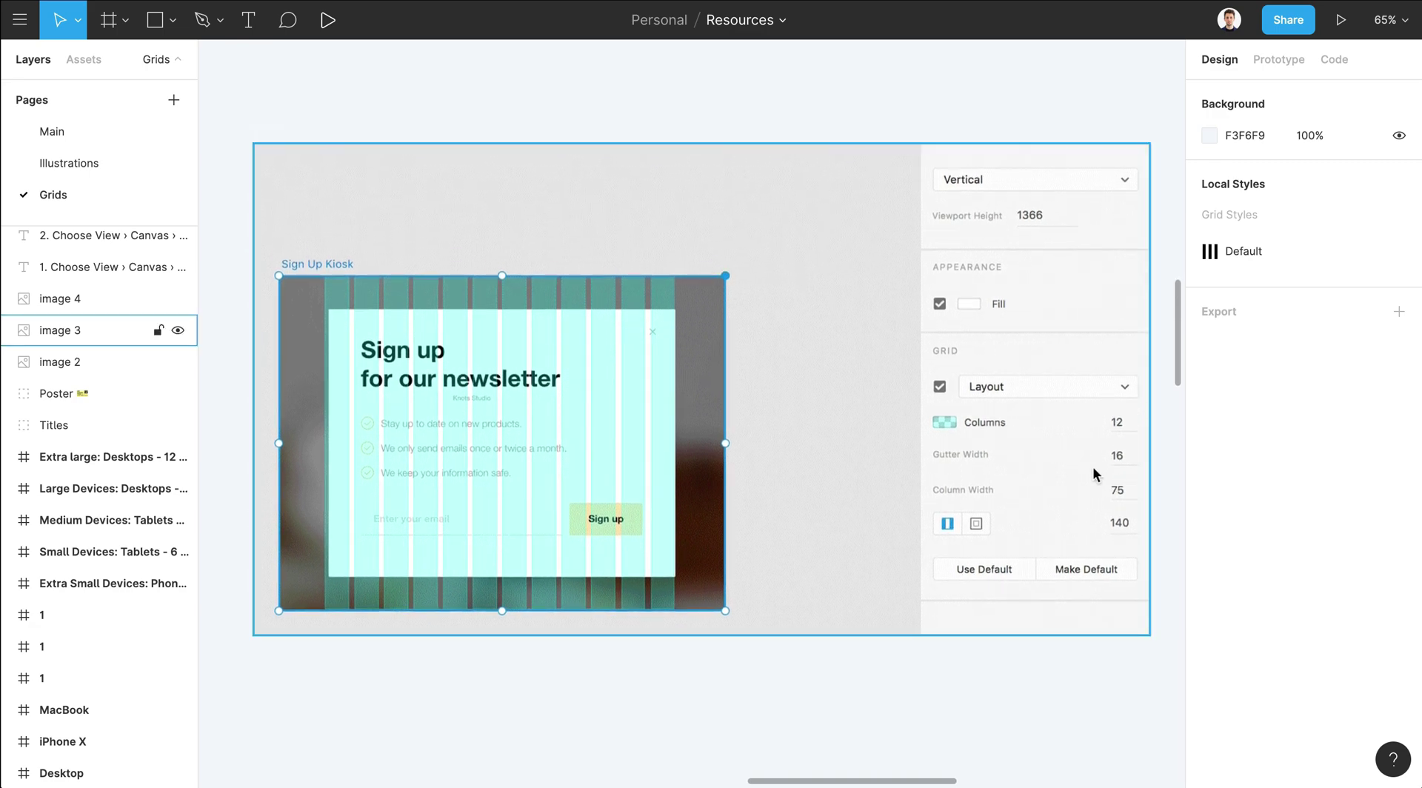
{"action": "scroll", "coordinate": [536, 437], "scroll_direction": "right", "scroll_amount": 10}
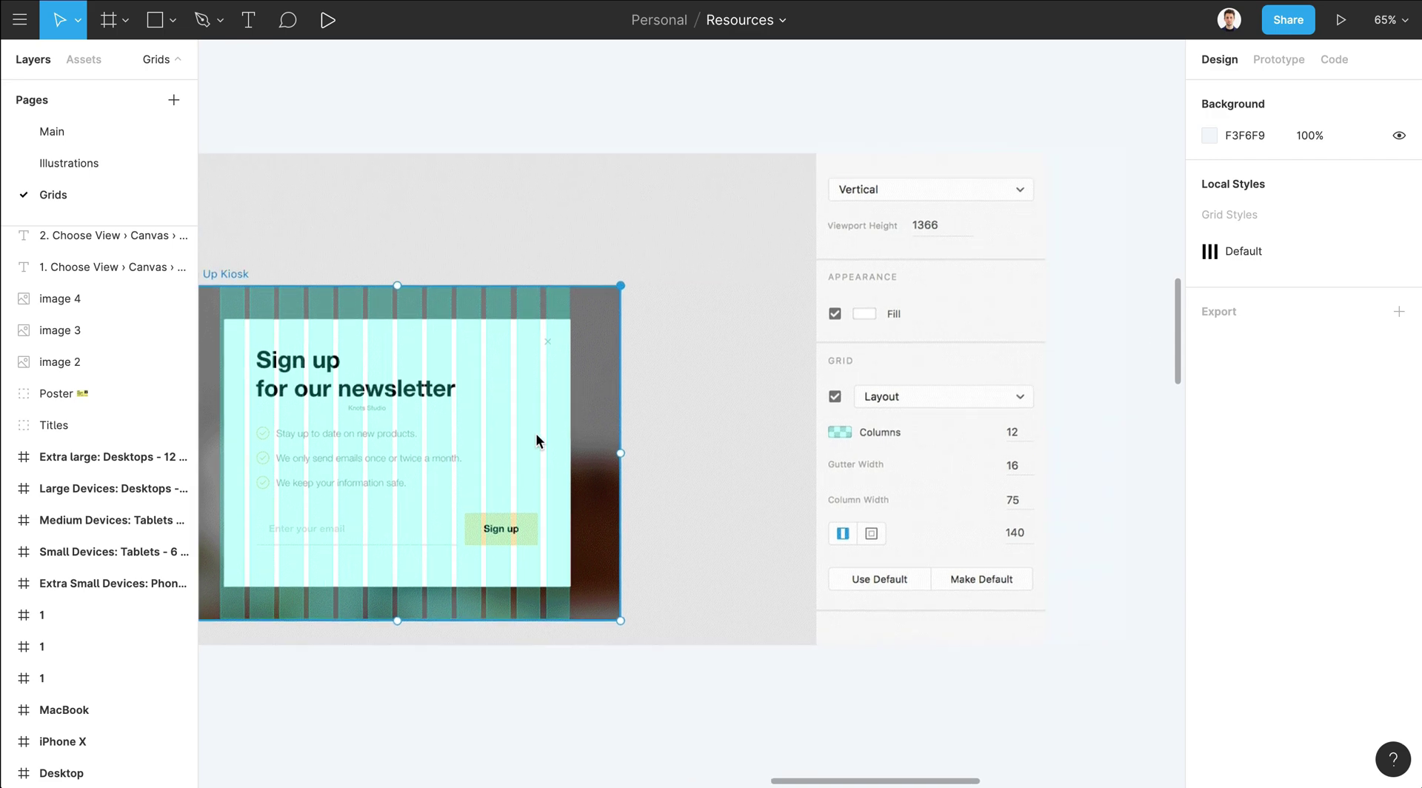
{"action": "scroll", "coordinate": [537, 437], "scroll_direction": "up", "scroll_amount": 3}
{"action": "scroll", "coordinate": [535, 439], "scroll_direction": "right", "scroll_amount": 8}
{"action": "scroll", "coordinate": [535, 439], "scroll_direction": "up", "scroll_amount": 4}
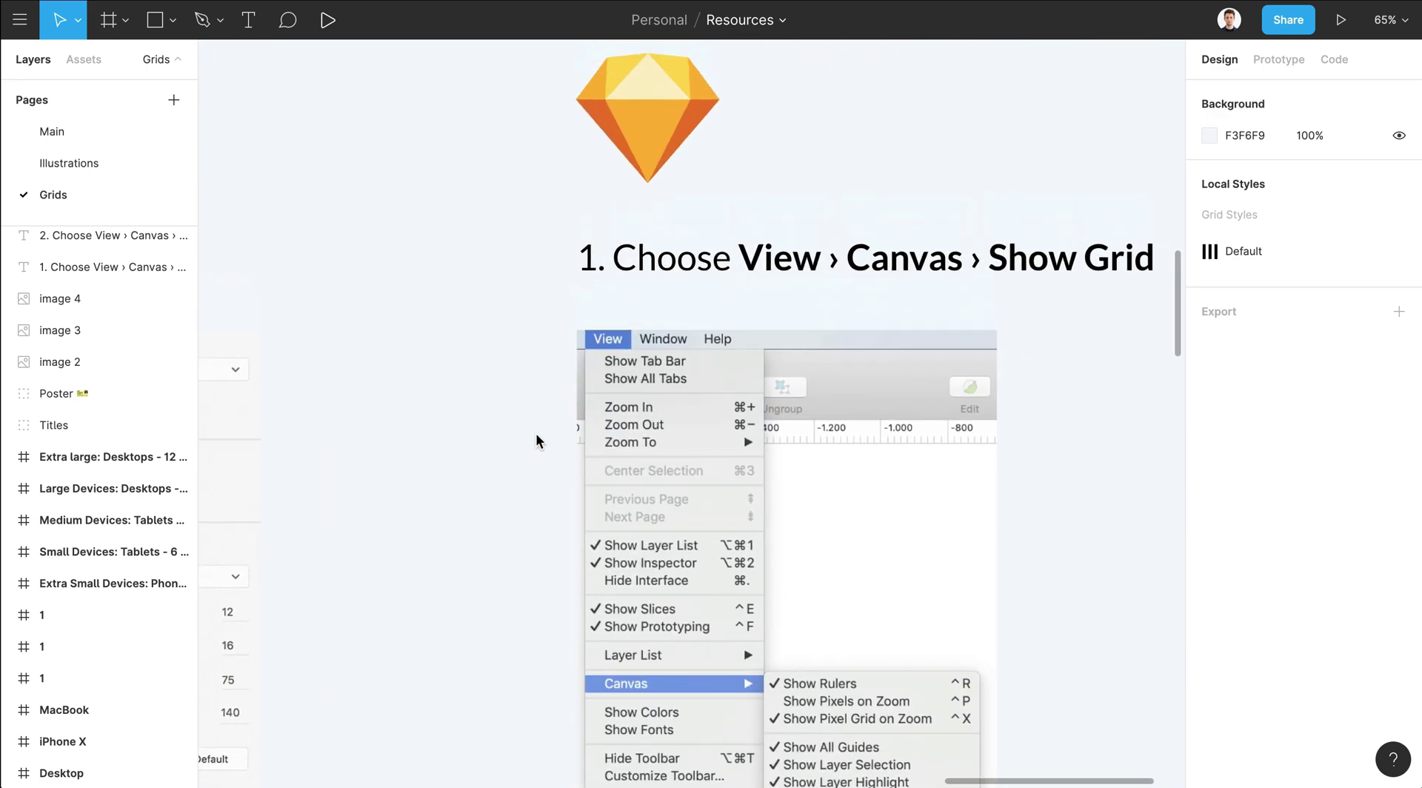
{"action": "scroll", "coordinate": [535, 438], "scroll_direction": "down", "scroll_amount": 3}
{"action": "scroll", "coordinate": [536, 437], "scroll_direction": "down", "scroll_amount": 1}
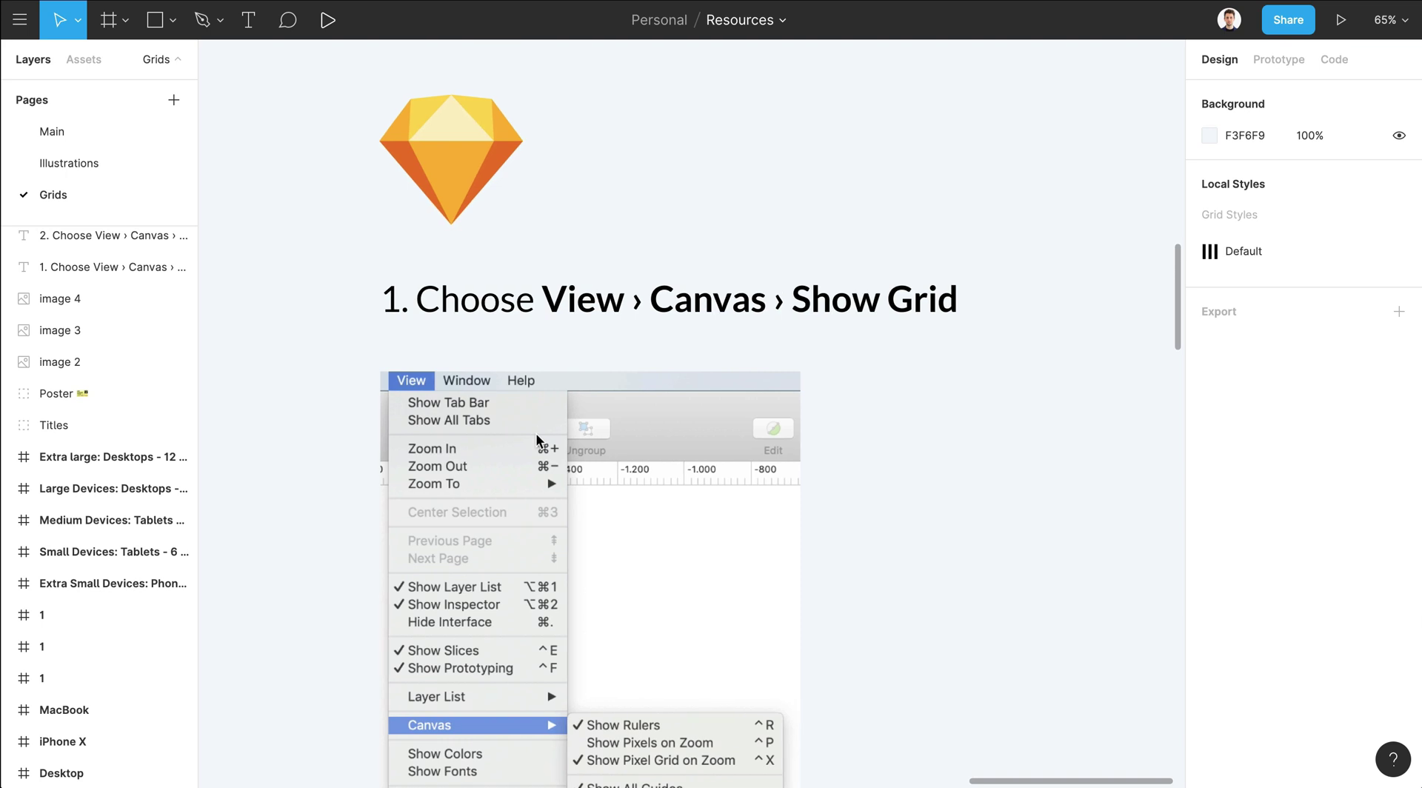
{"action": "scroll", "coordinate": [536, 439], "scroll_direction": "down", "scroll_amount": 1}
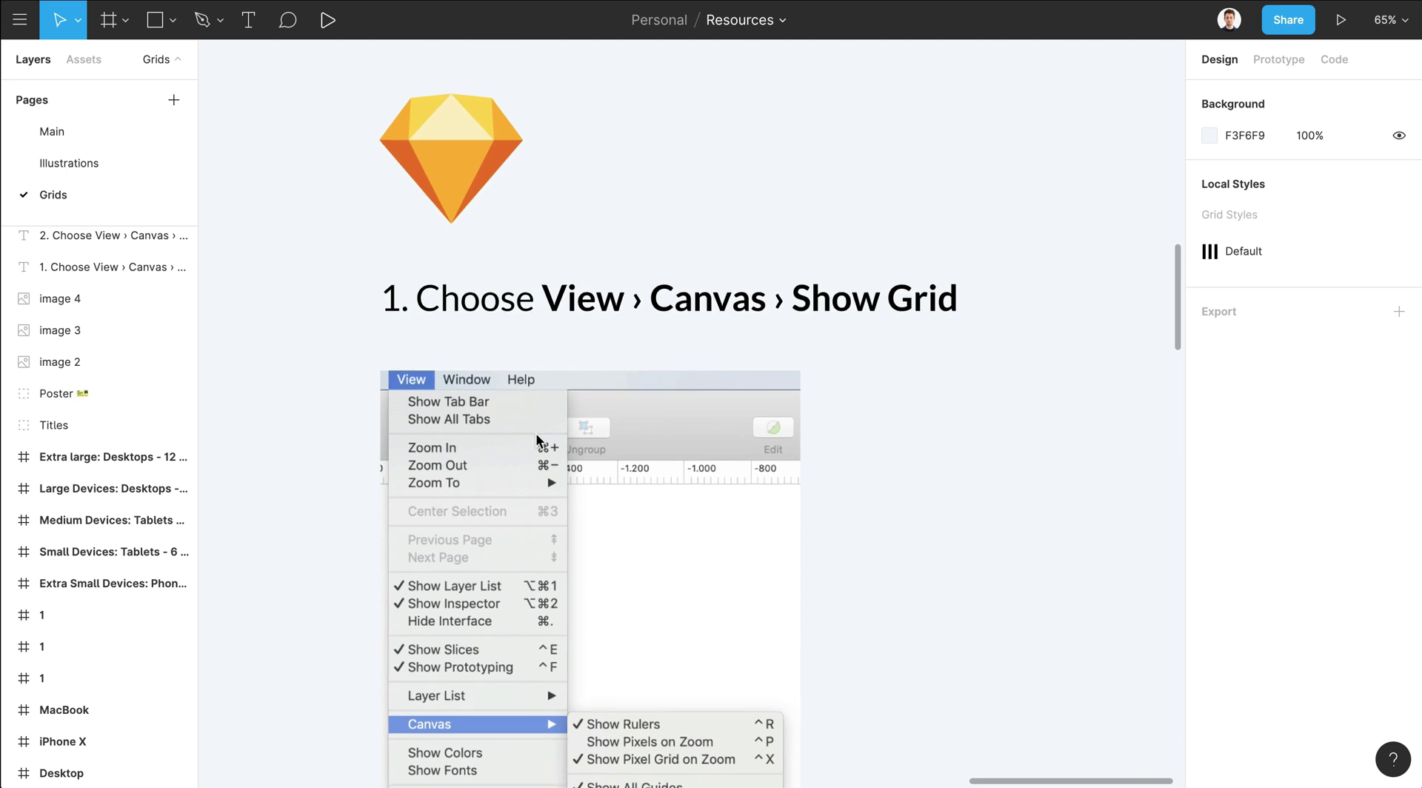
{"action": "scroll", "coordinate": [536, 439], "scroll_direction": "down", "scroll_amount": 3}
{"action": "scroll", "coordinate": [454, 256], "scroll_direction": "down", "scroll_amount": 5}
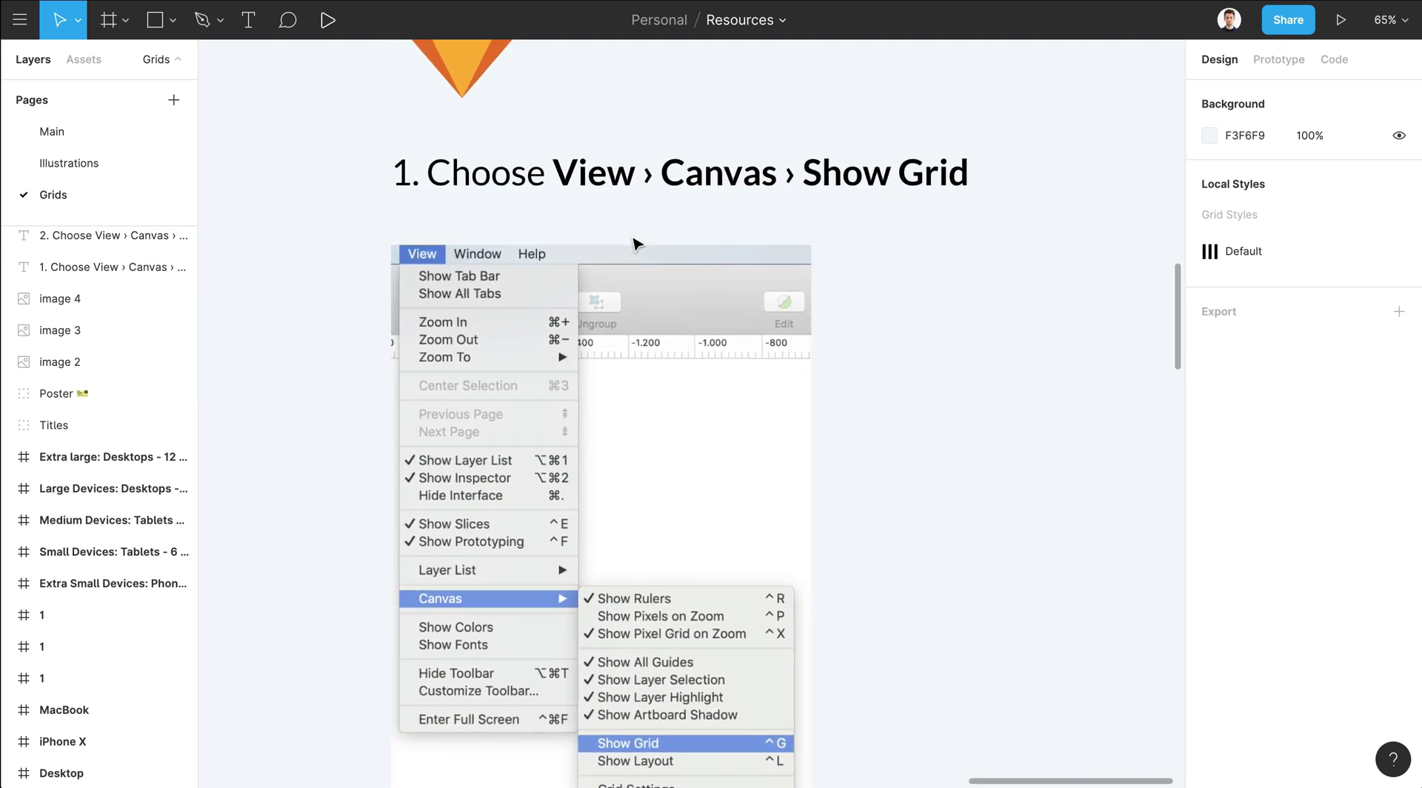
{"action": "scroll", "coordinate": [548, 238], "scroll_direction": "up", "scroll_amount": 3}
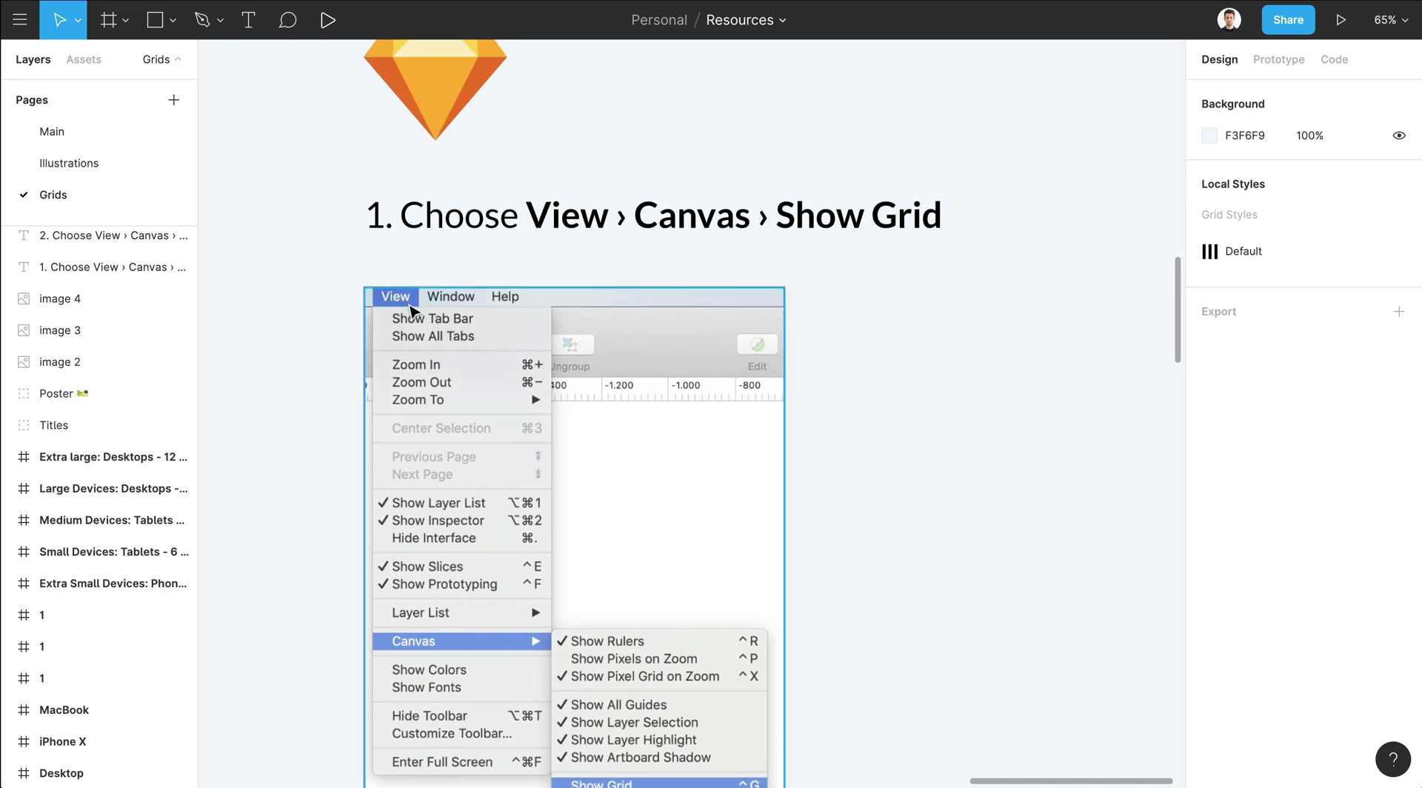
{"action": "scroll", "coordinate": [414, 330], "scroll_direction": "down", "scroll_amount": 3}
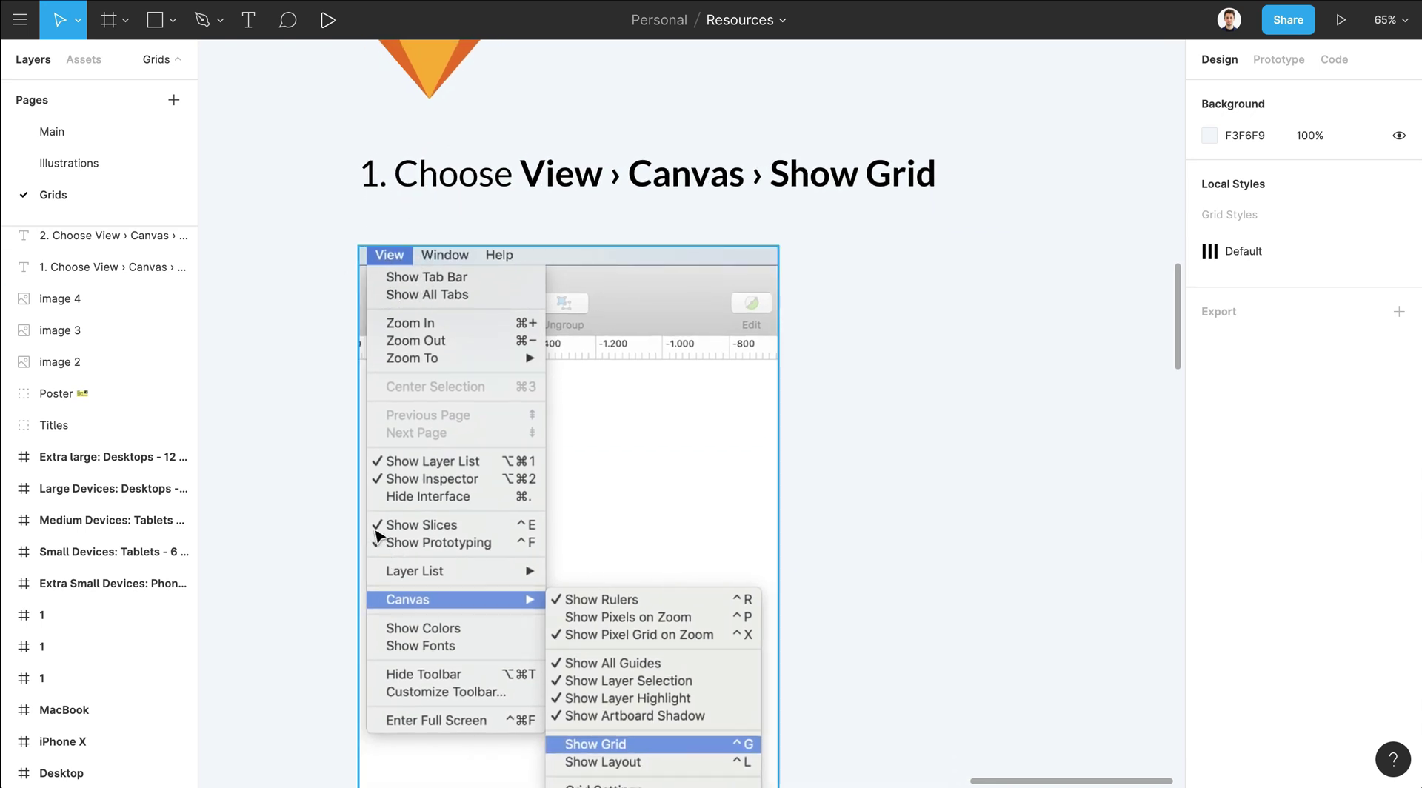
{"action": "scroll", "coordinate": [609, 622], "scroll_direction": "down", "scroll_amount": 3}
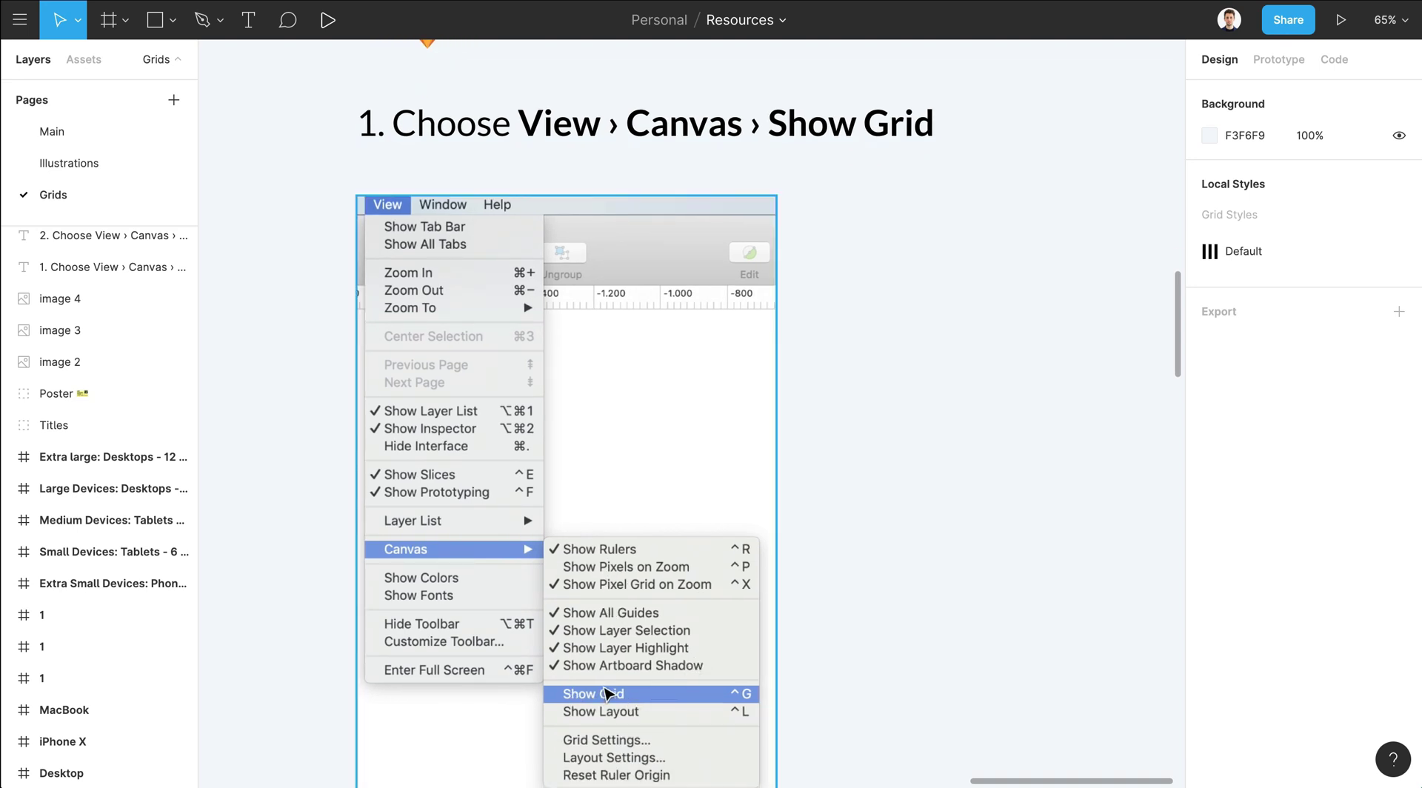
{"action": "scroll", "coordinate": [607, 694], "scroll_direction": "down", "scroll_amount": 10}
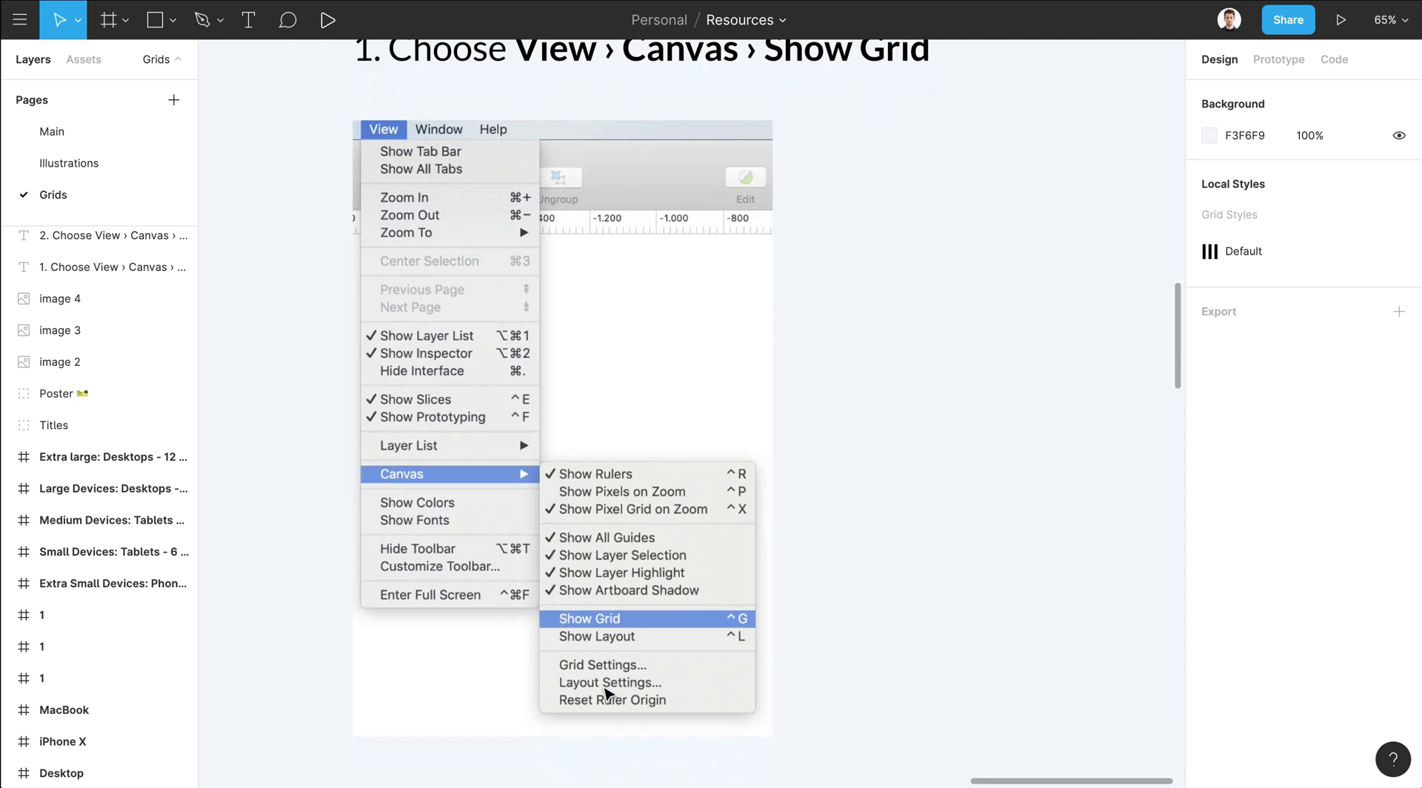
{"action": "scroll", "coordinate": [608, 694], "scroll_direction": "up", "scroll_amount": 1}
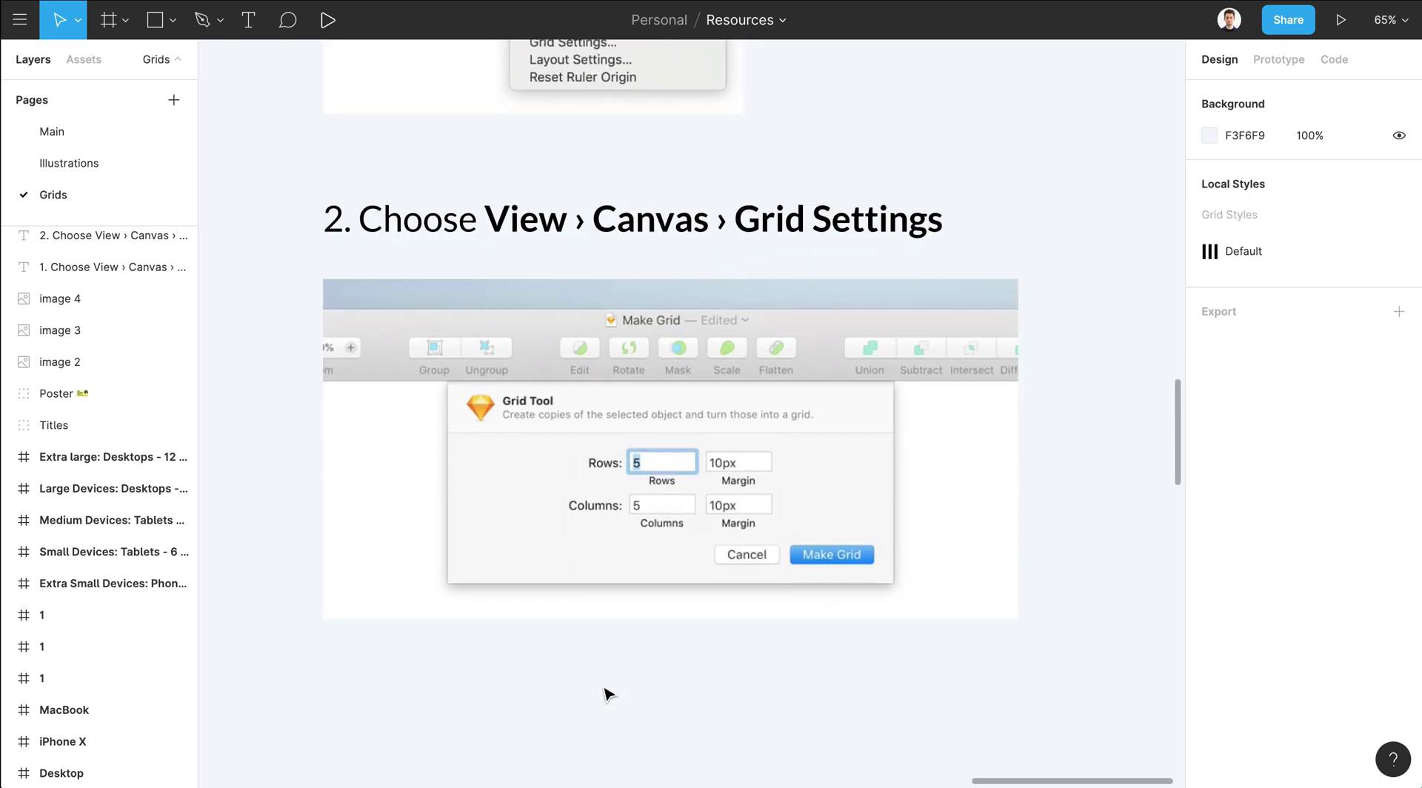
{"action": "scroll", "coordinate": [607, 694], "scroll_direction": "down", "scroll_amount": 1}
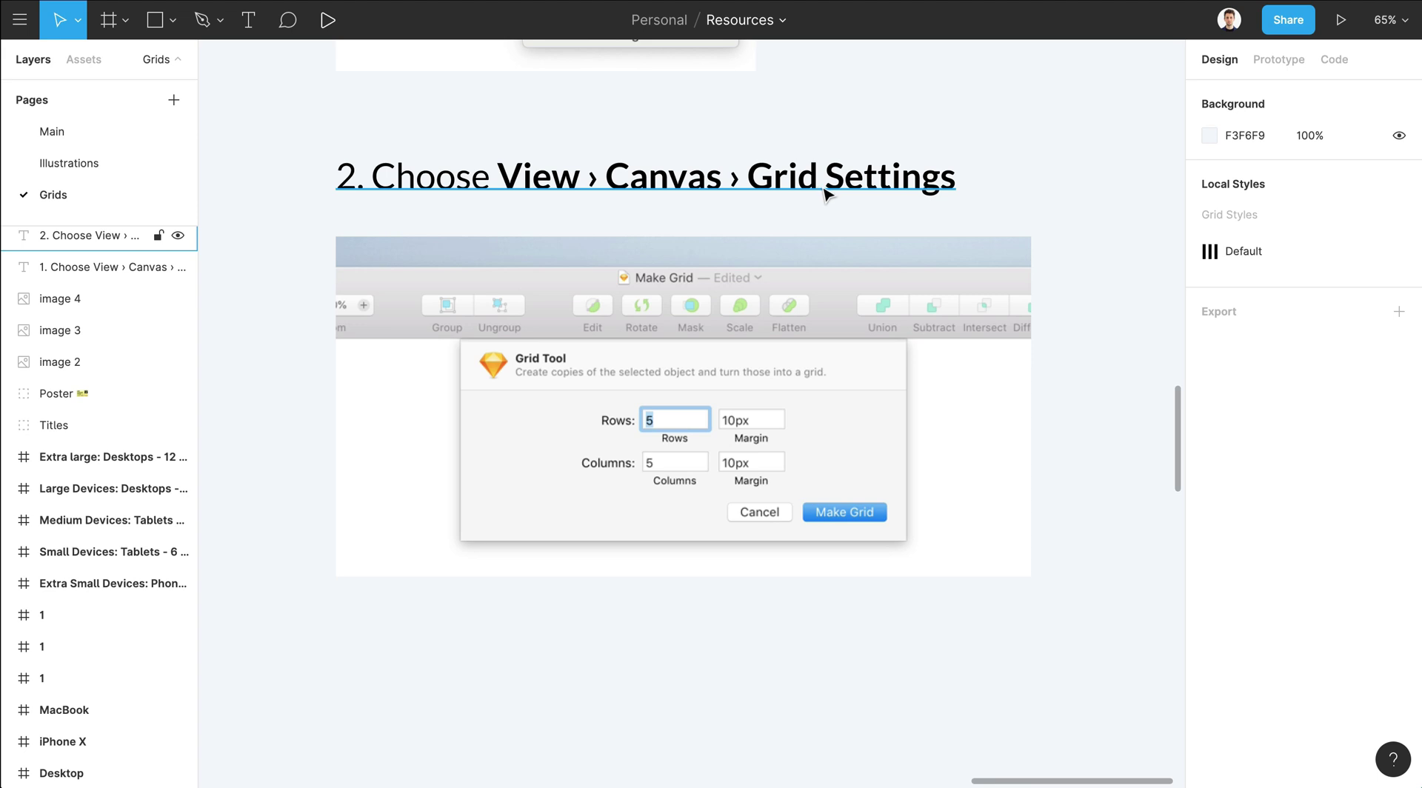
{"action": "scroll", "coordinate": [825, 194], "scroll_direction": "up", "scroll_amount": 10}
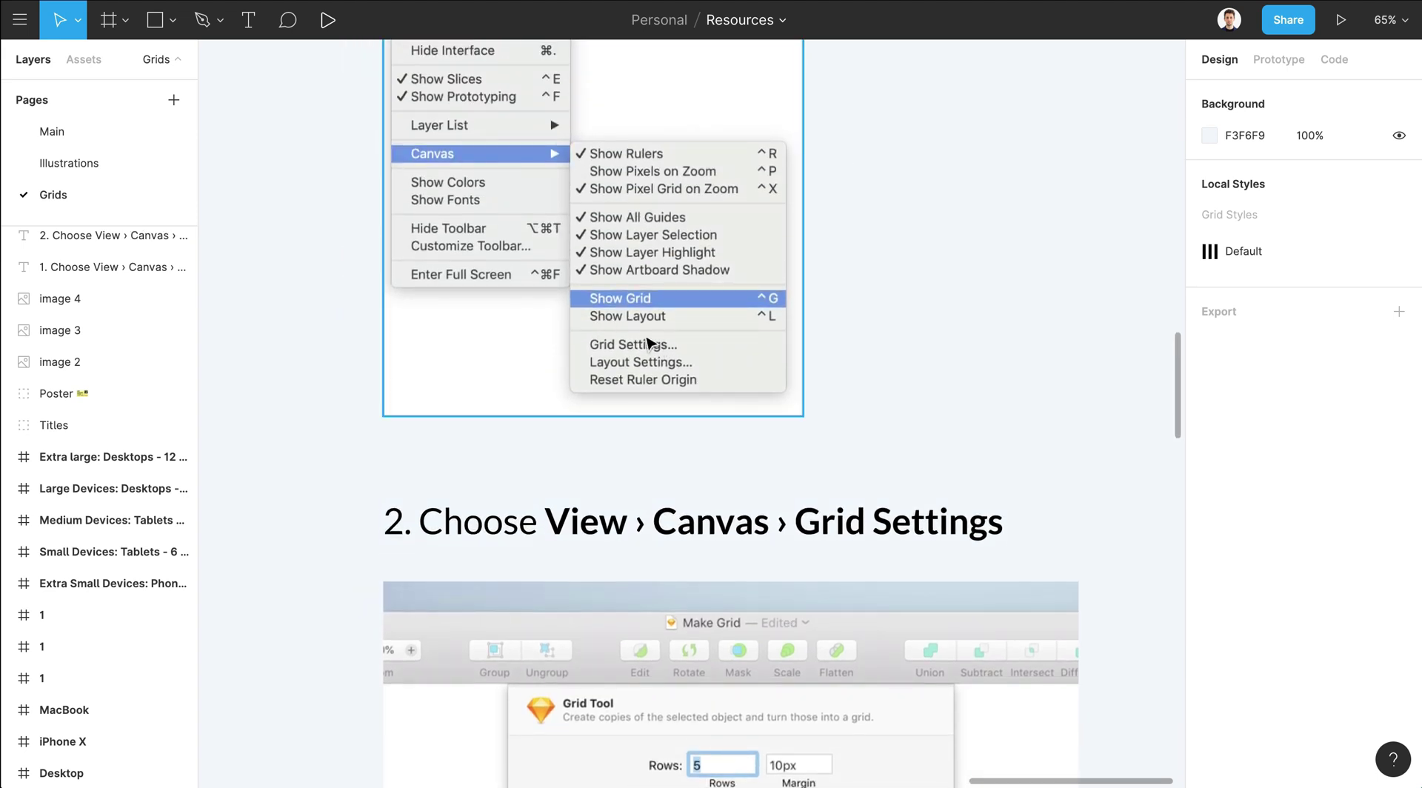
{"action": "scroll", "coordinate": [671, 350], "scroll_direction": "up", "scroll_amount": 2}
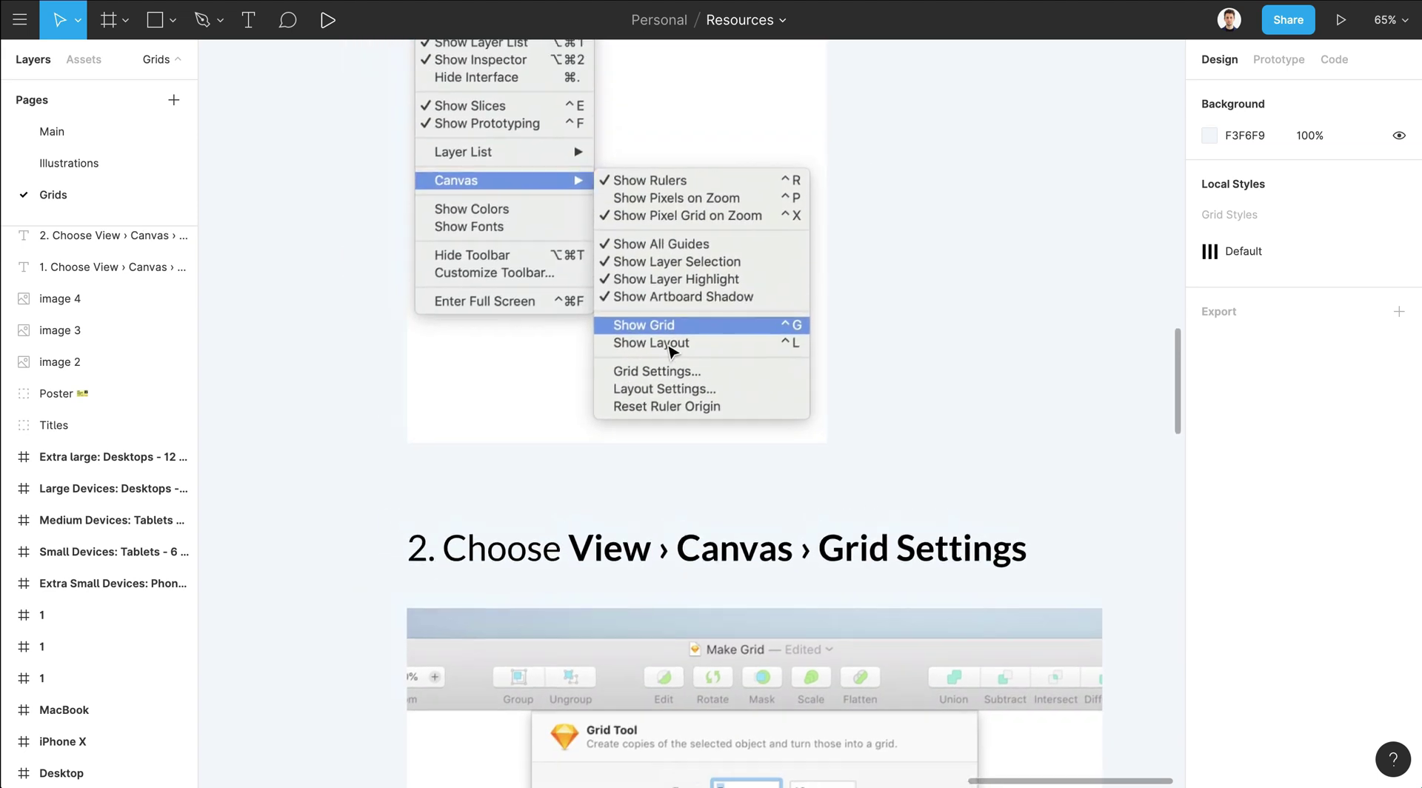
{"action": "scroll", "coordinate": [670, 351], "scroll_direction": "down", "scroll_amount": 6}
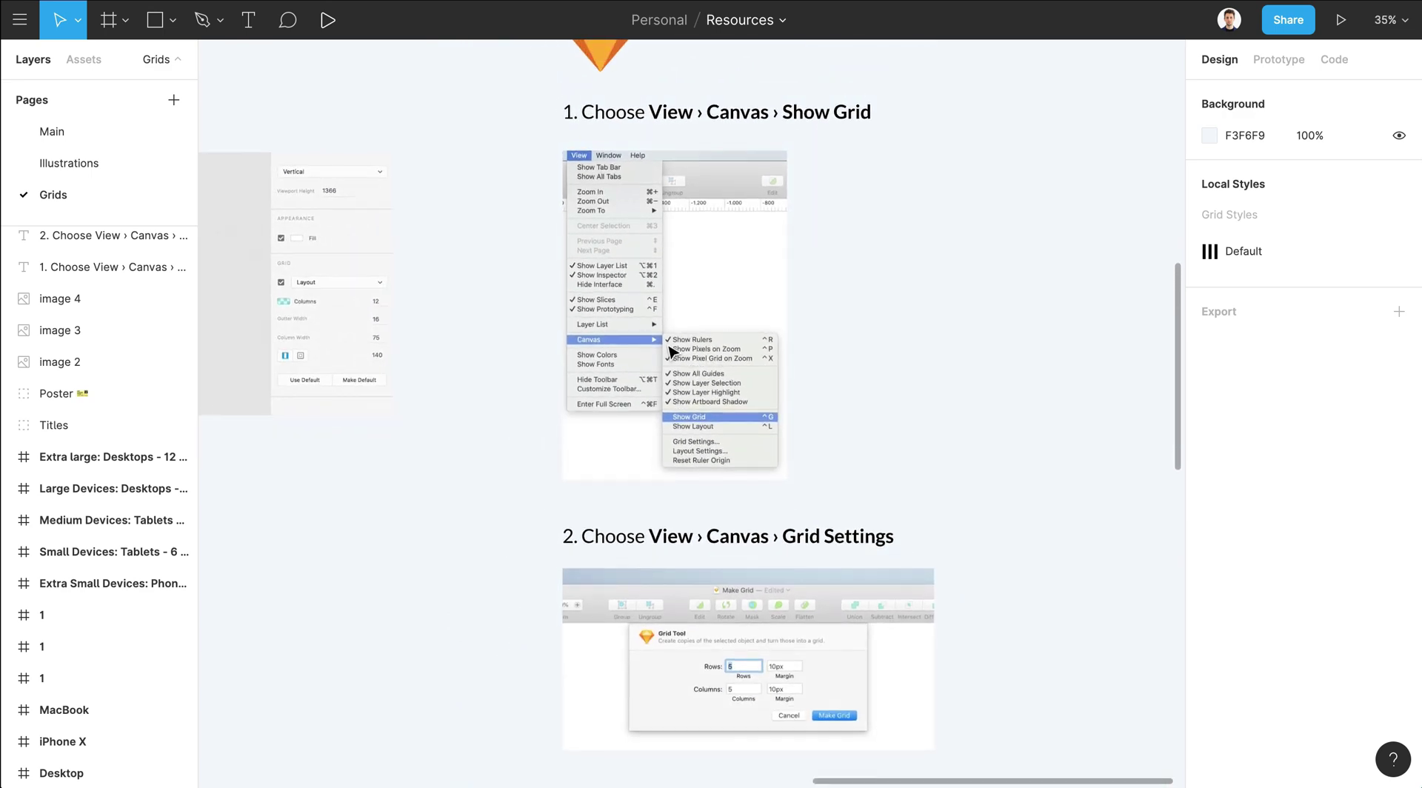
{"action": "scroll", "coordinate": [711, 474], "scroll_direction": "down", "scroll_amount": 3}
{"action": "left_click", "coordinate": [748, 592]}
{"action": "scroll", "coordinate": [748, 586], "scroll_direction": "up", "scroll_amount": 5}
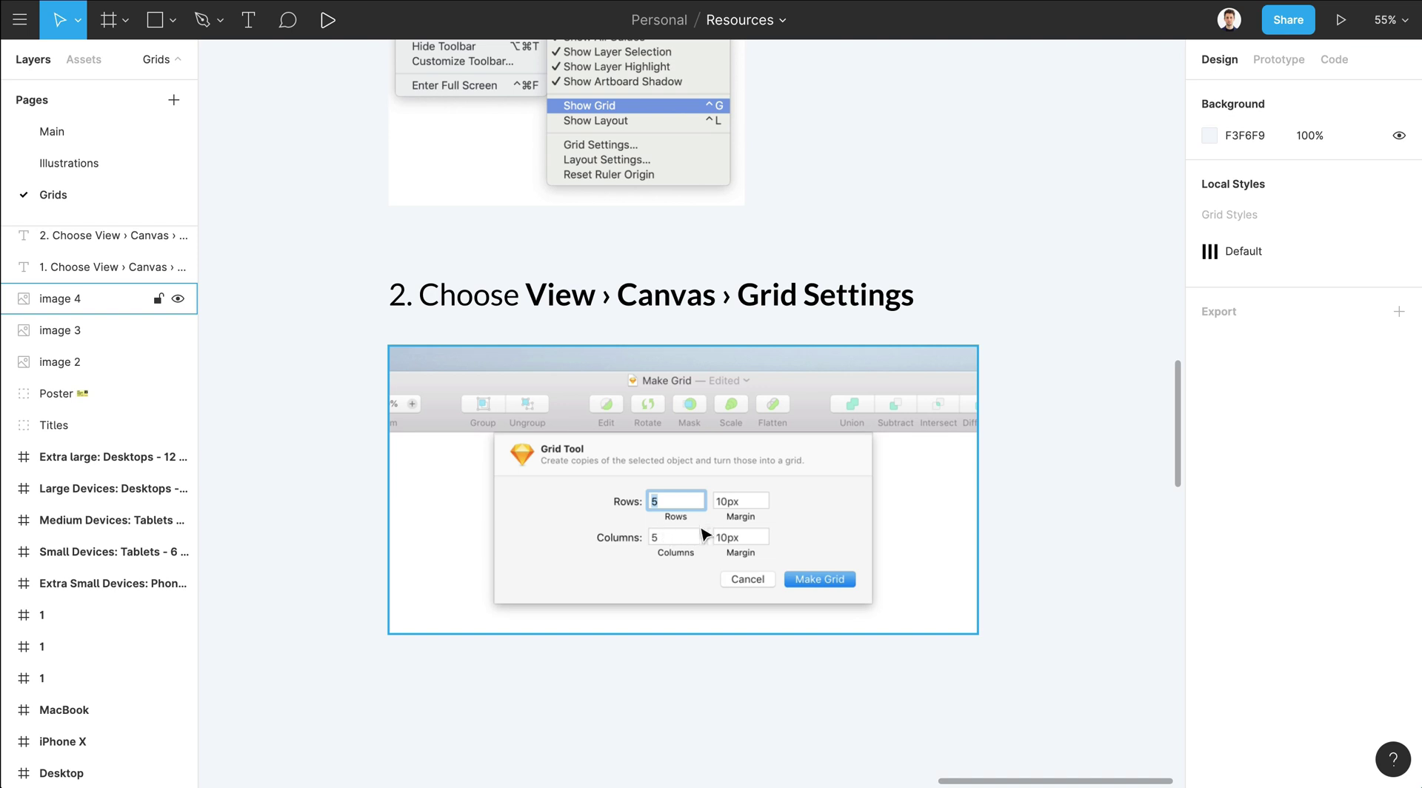
{"action": "scroll", "coordinate": [701, 537], "scroll_direction": "up", "scroll_amount": 1}
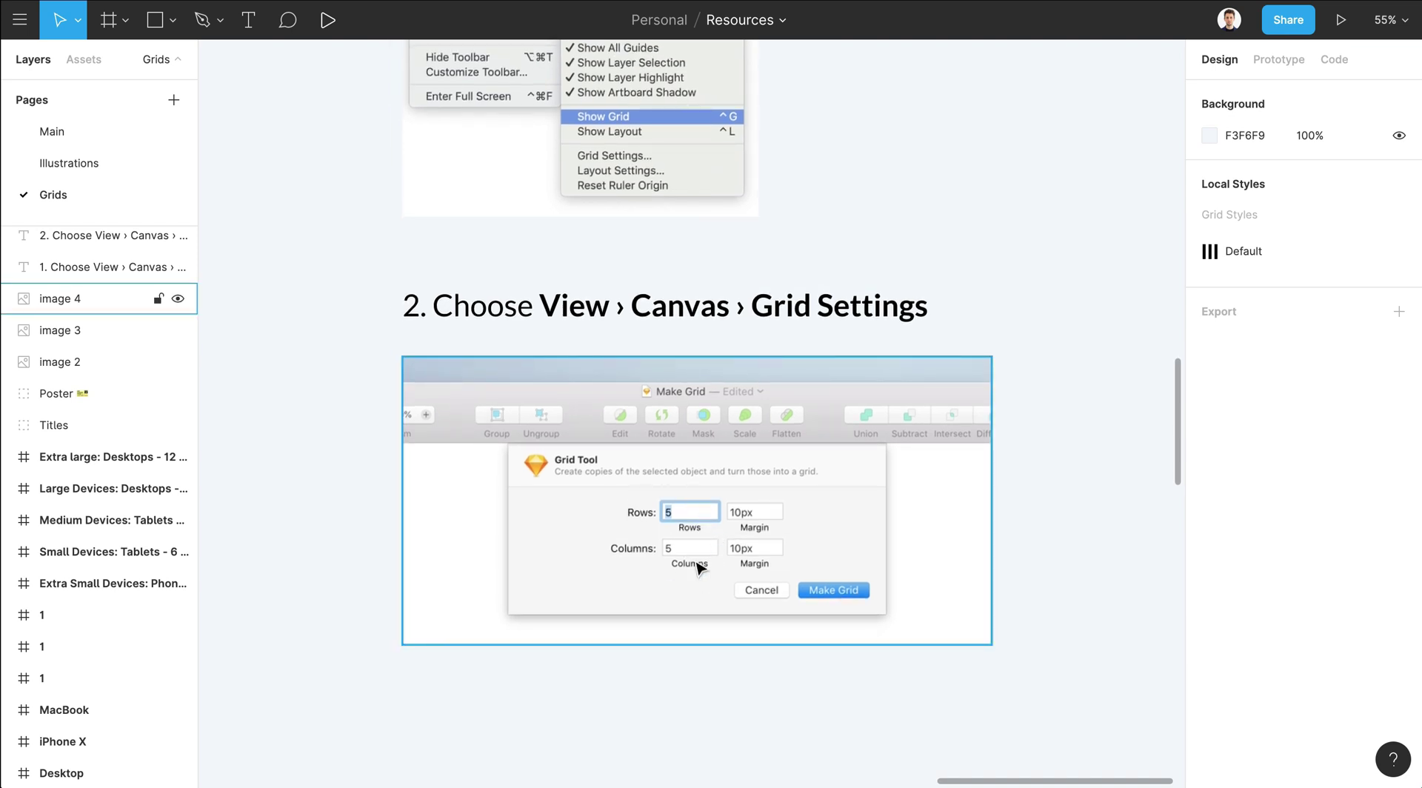
- Pan around the canvas to look over the Desktop column grid frame
{"action": "scroll", "coordinate": [671, 513], "scroll_direction": "up", "scroll_amount": 5}
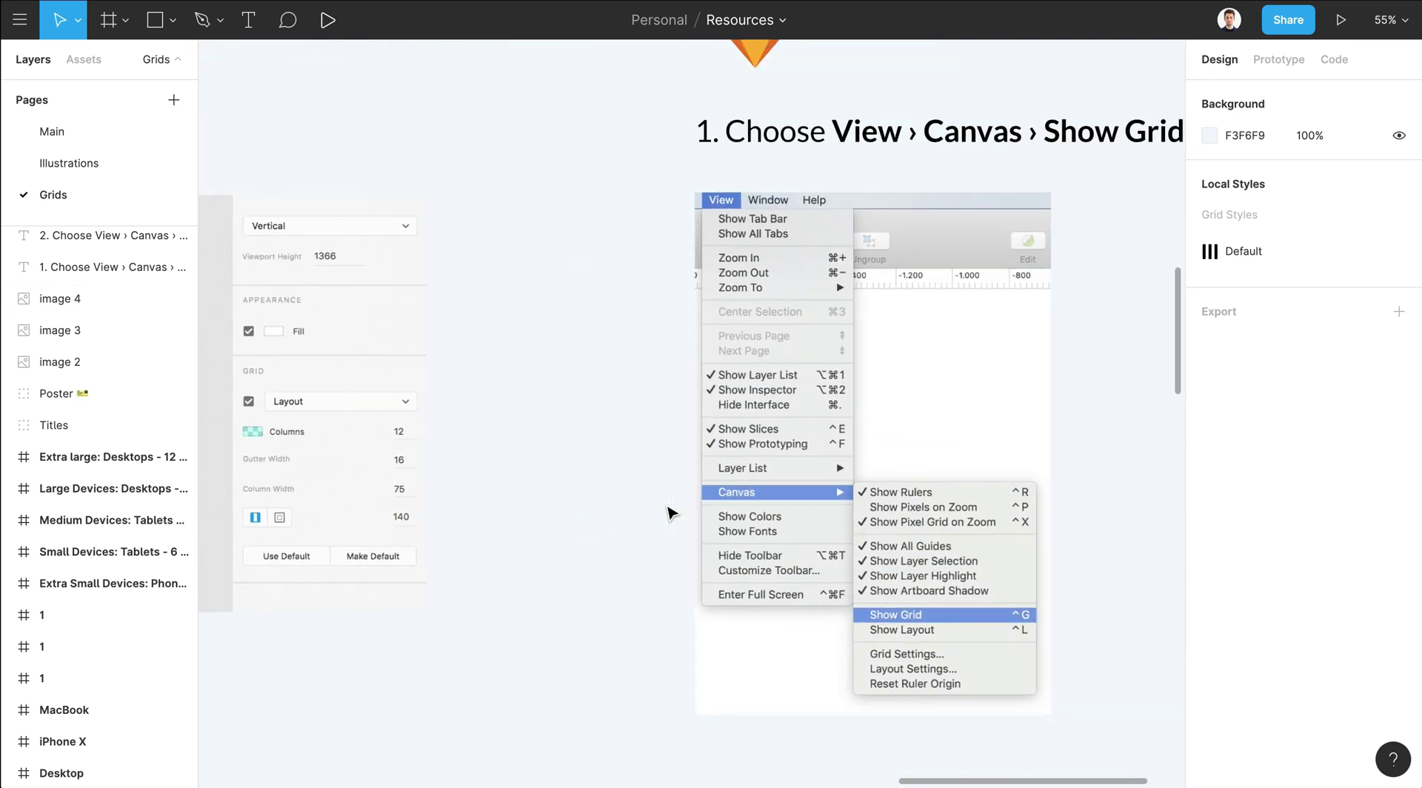
{"action": "scroll", "coordinate": [670, 513], "scroll_direction": "left", "scroll_amount": 10}
{"action": "scroll", "coordinate": [670, 512], "scroll_direction": "left", "scroll_amount": 15}
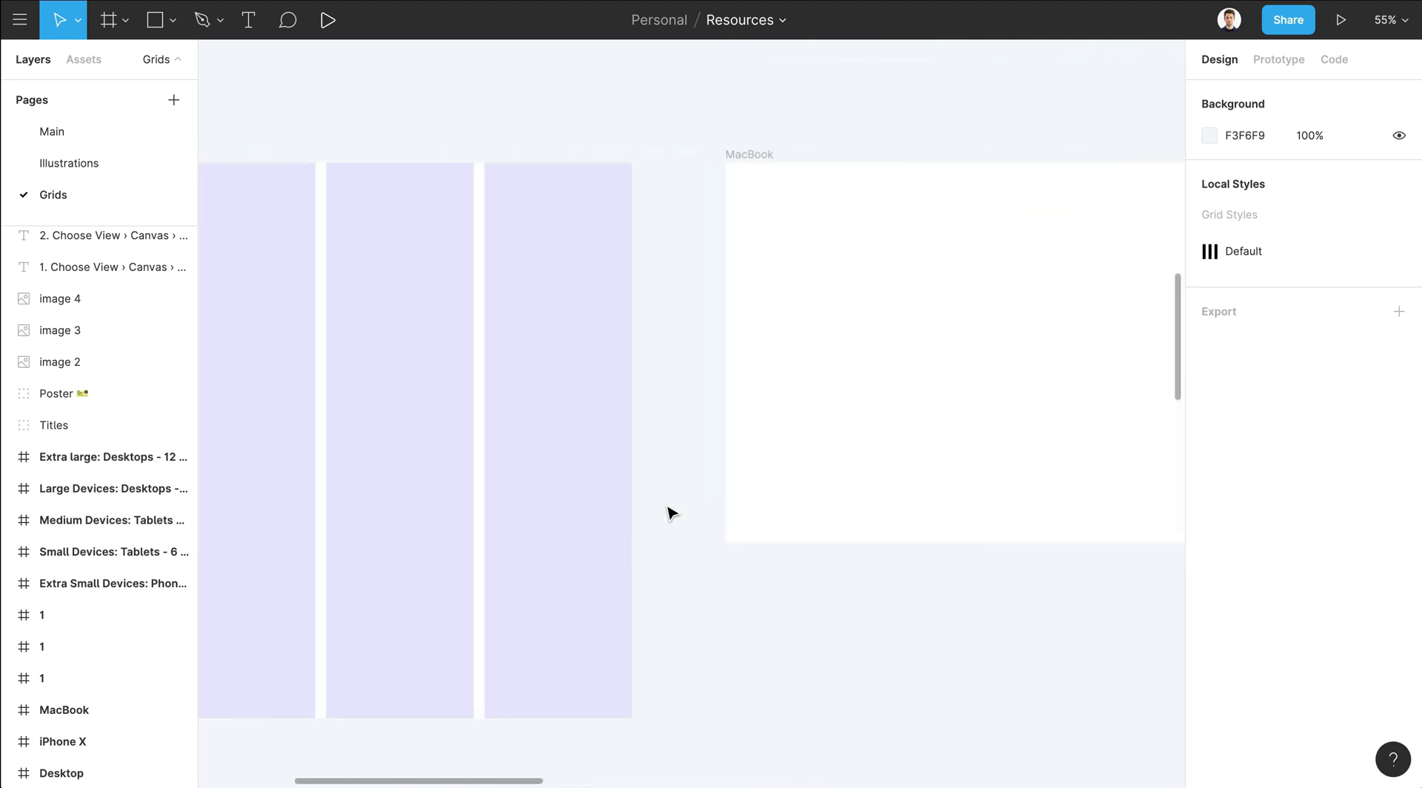
{"action": "scroll", "coordinate": [670, 513], "scroll_direction": "down", "scroll_amount": 5}
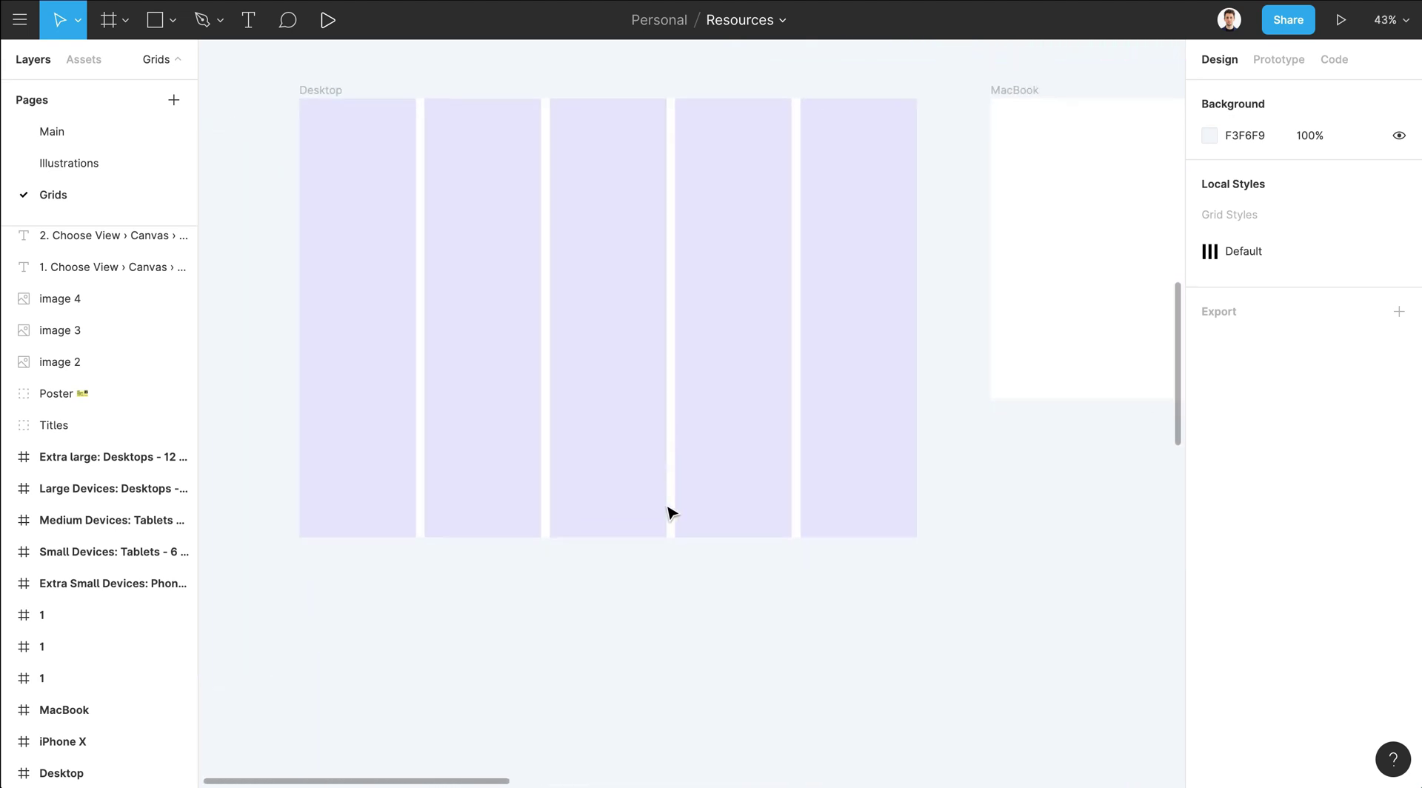
{"action": "scroll", "coordinate": [670, 513], "scroll_direction": "up", "scroll_amount": 3}
{"action": "scroll", "coordinate": [670, 513], "scroll_direction": "right", "scroll_amount": 1}
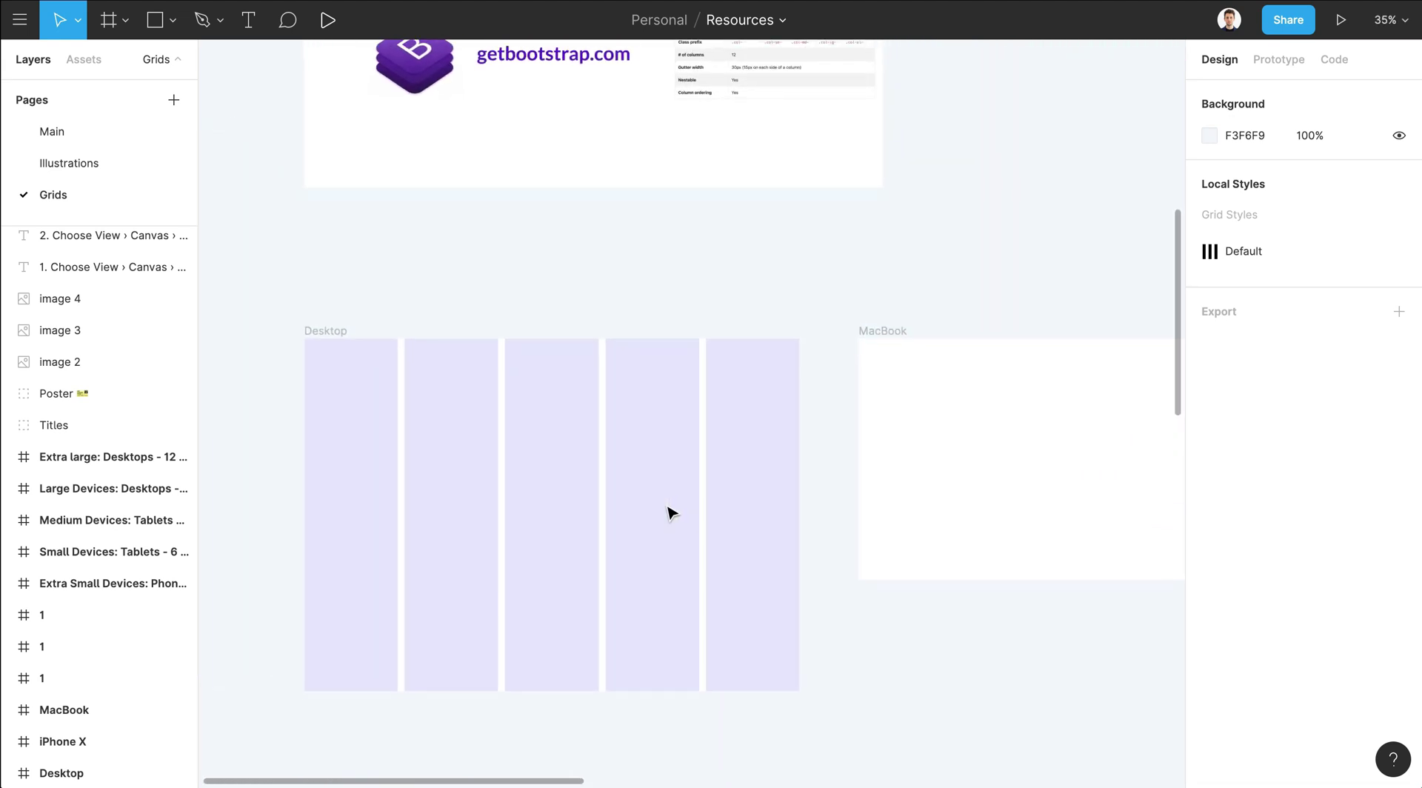
{"action": "scroll", "coordinate": [671, 512], "scroll_direction": "down", "scroll_amount": 2}
{"action": "scroll", "coordinate": [670, 512], "scroll_direction": "up", "scroll_amount": 1}
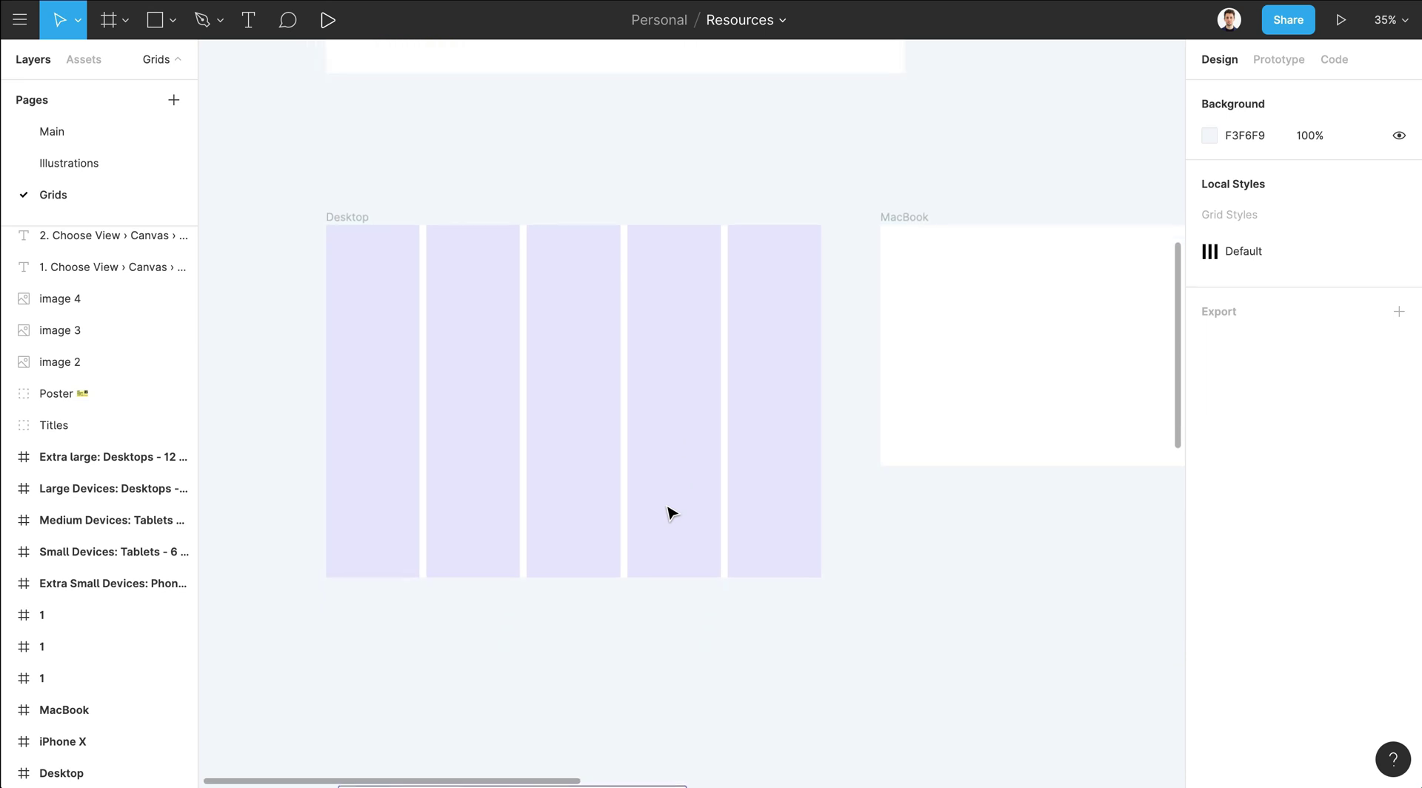
{"action": "scroll", "coordinate": [670, 513], "scroll_direction": "down", "scroll_amount": 10}
{"action": "scroll", "coordinate": [464, 419], "scroll_direction": "left", "scroll_amount": 1}
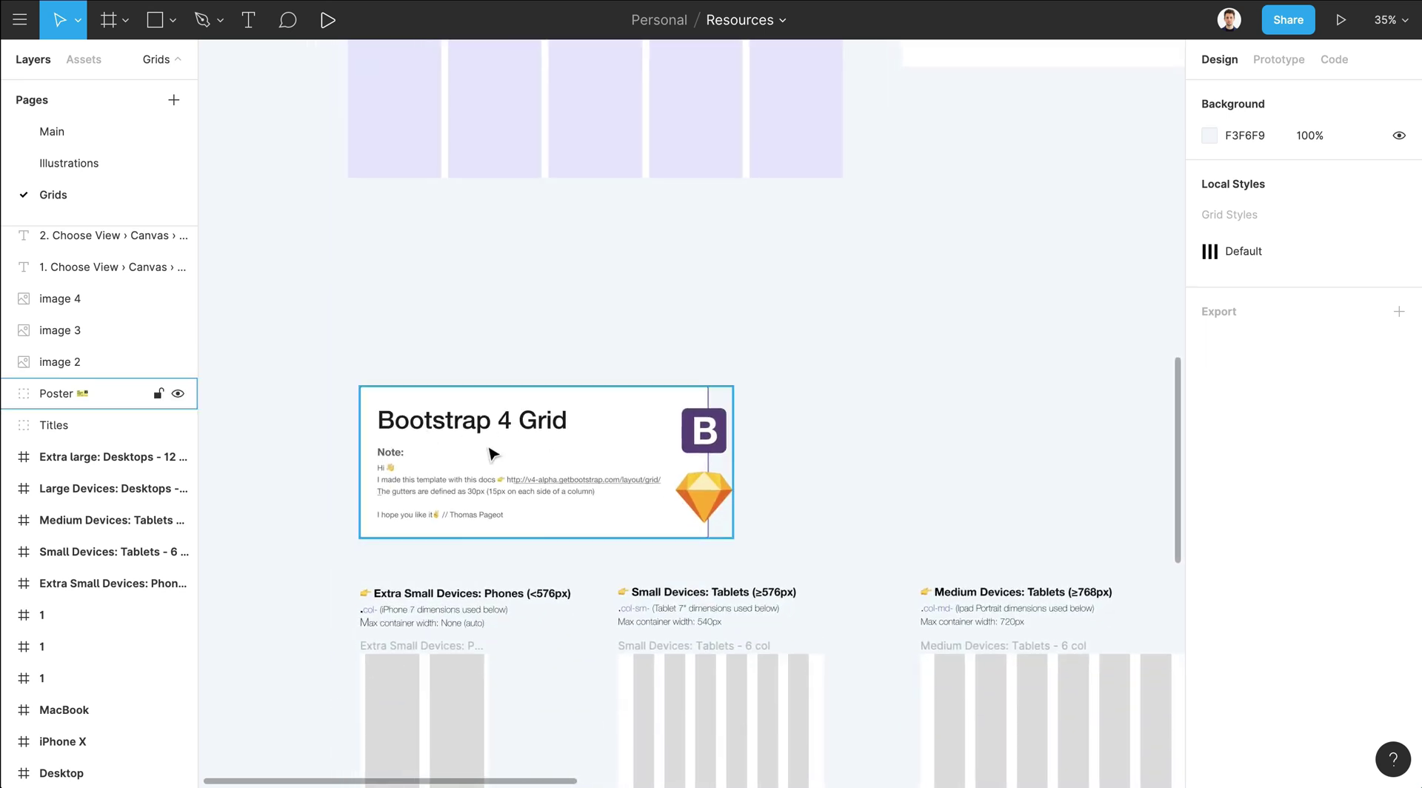
{"action": "scroll", "coordinate": [492, 454], "scroll_direction": "up", "scroll_amount": 5}
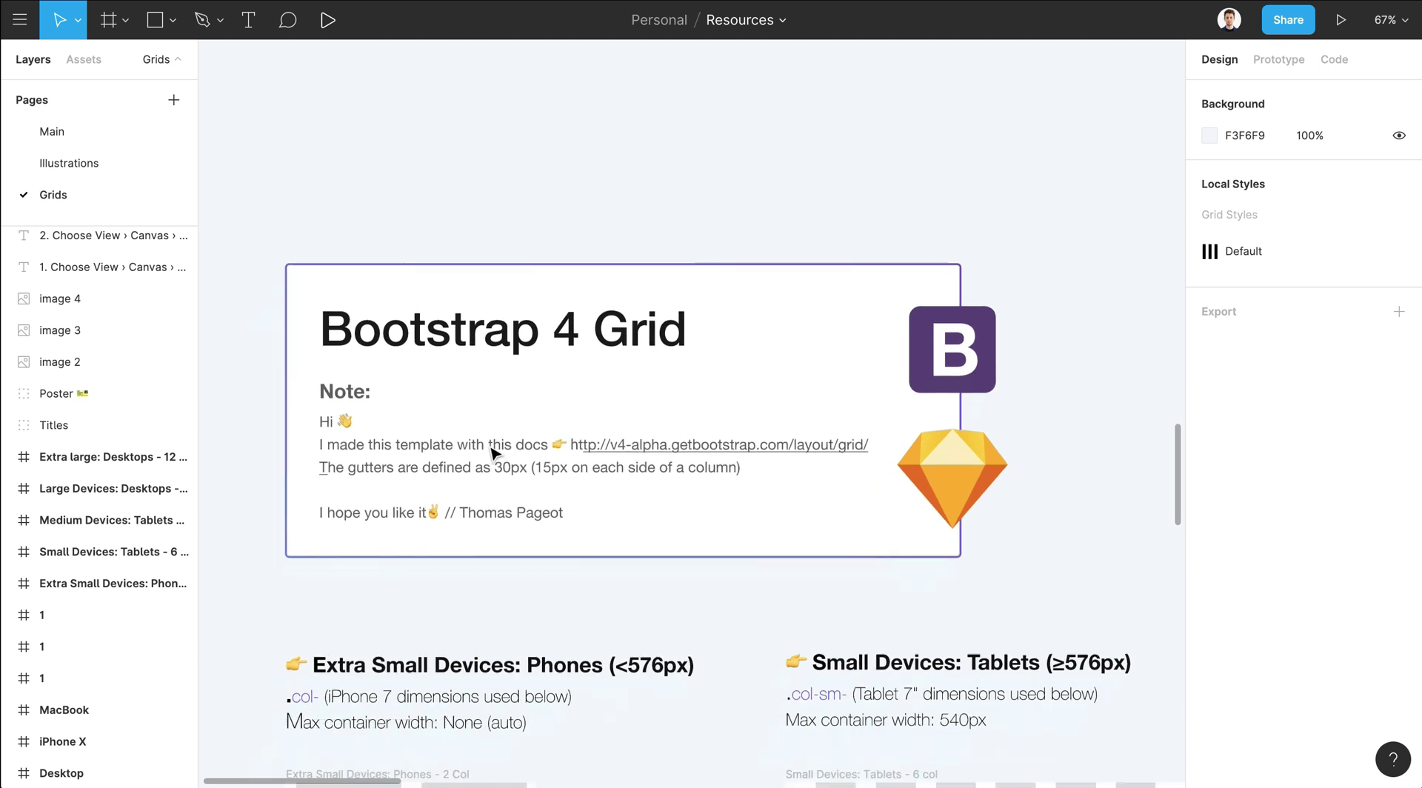
{"action": "scroll", "coordinate": [492, 454], "scroll_direction": "down", "scroll_amount": 1}
{"action": "scroll", "coordinate": [492, 454], "scroll_direction": "left", "scroll_amount": 1}
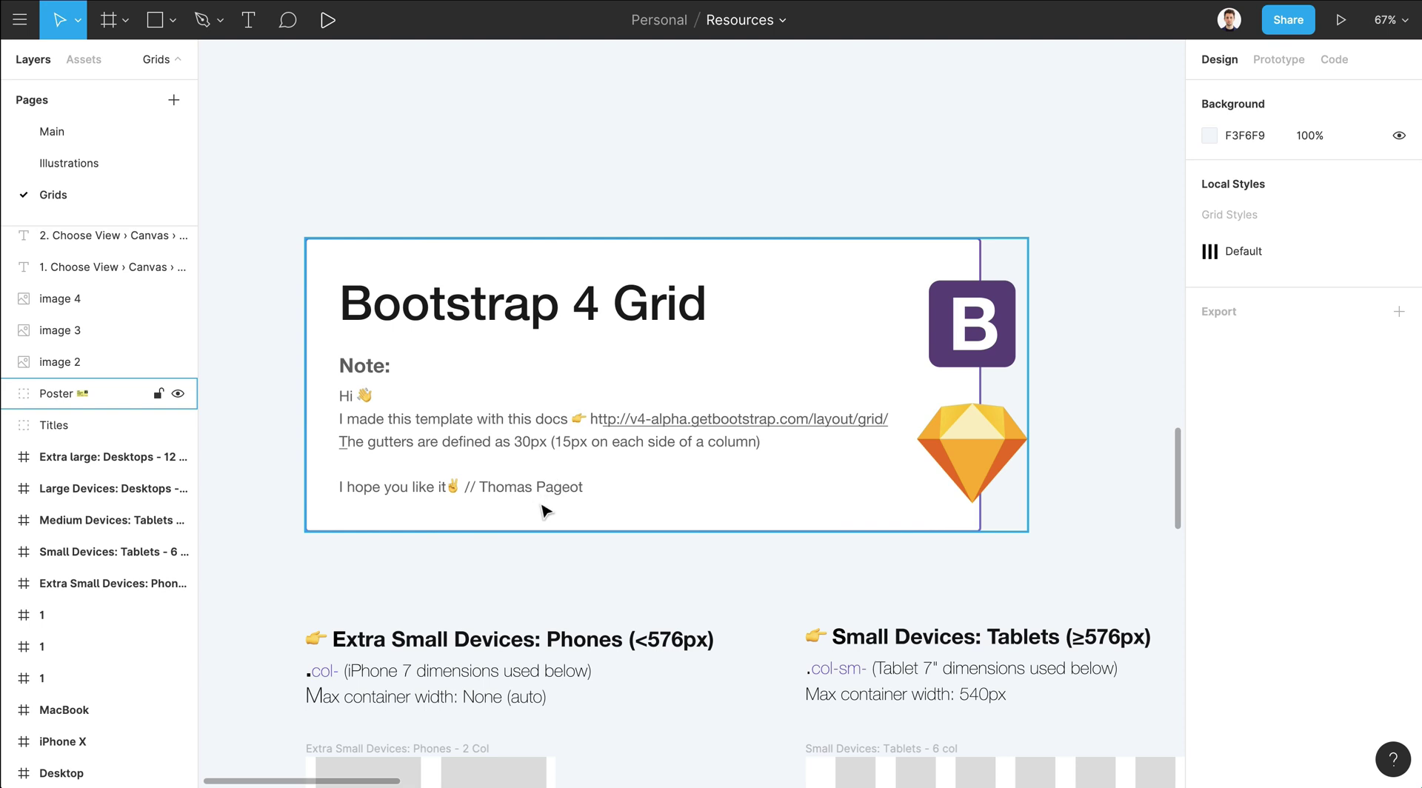
{"action": "scroll", "coordinate": [543, 509], "scroll_direction": "down", "scroll_amount": 1}
{"action": "scroll", "coordinate": [543, 509], "scroll_direction": "right", "scroll_amount": 1}
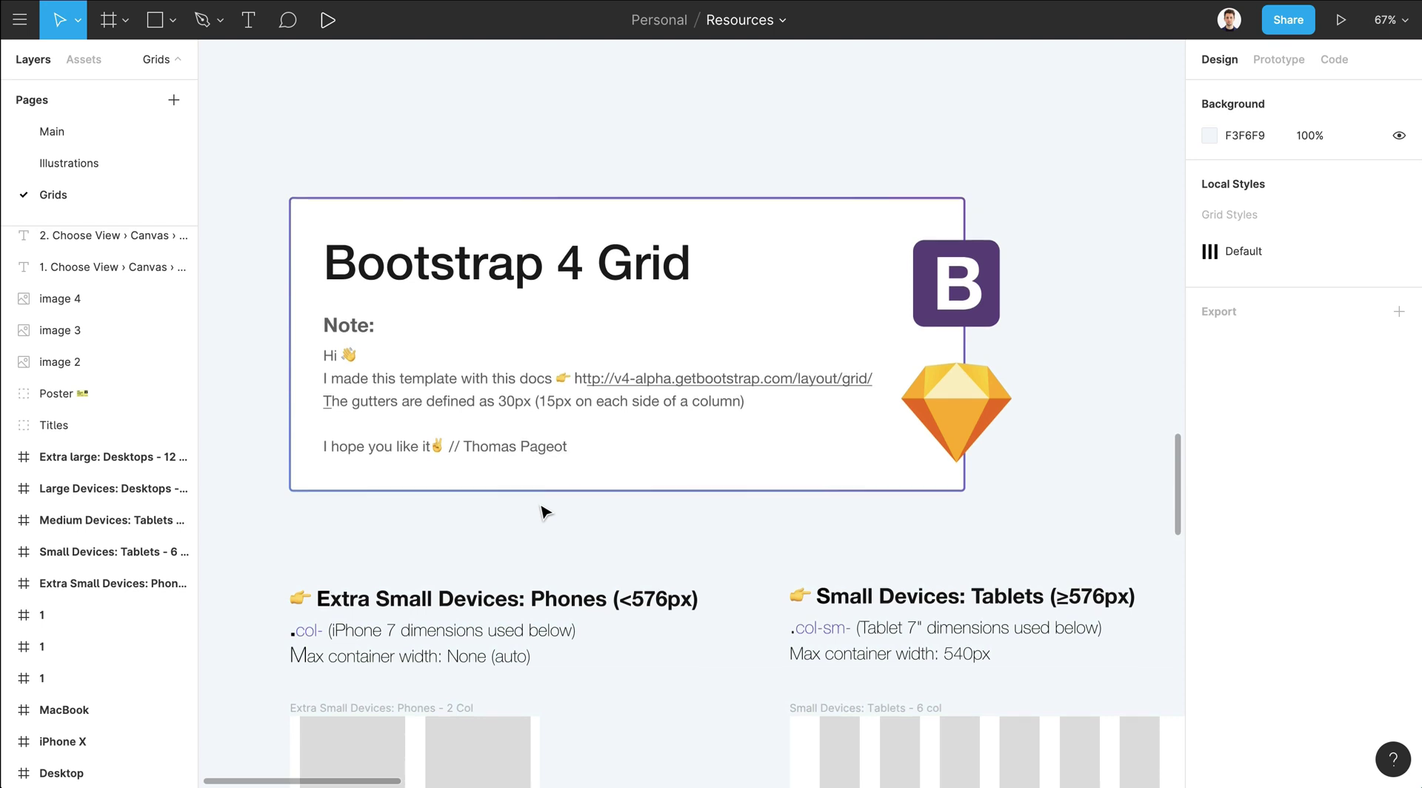
{"action": "scroll", "coordinate": [546, 422], "scroll_direction": "down", "scroll_amount": 2}
{"action": "scroll", "coordinate": [546, 422], "scroll_direction": "right", "scroll_amount": 1}
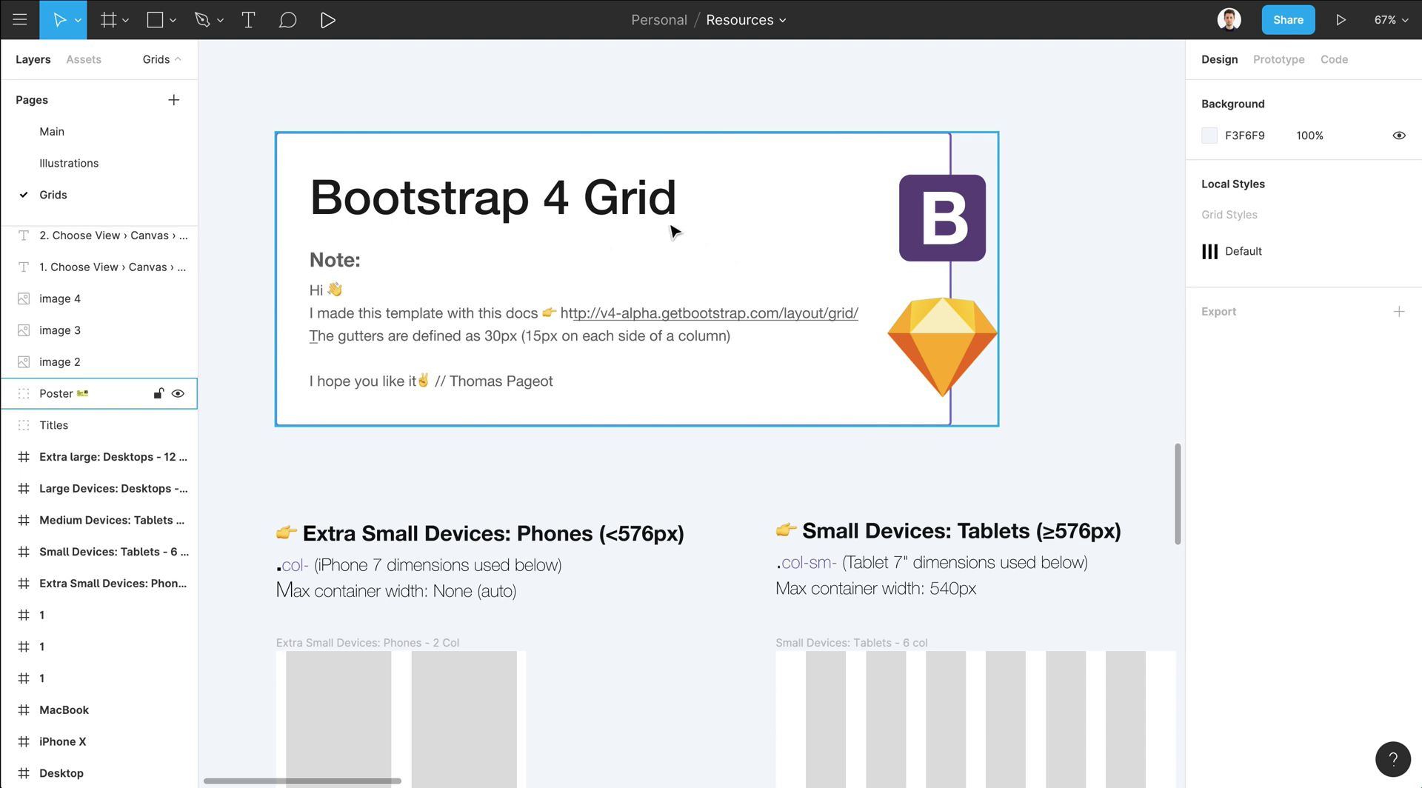
- Scroll down and across the Bootstrap 4 Grid template frames, phones through extra-large desktops
{"action": "scroll", "coordinate": [719, 261], "scroll_direction": "down", "scroll_amount": 1}
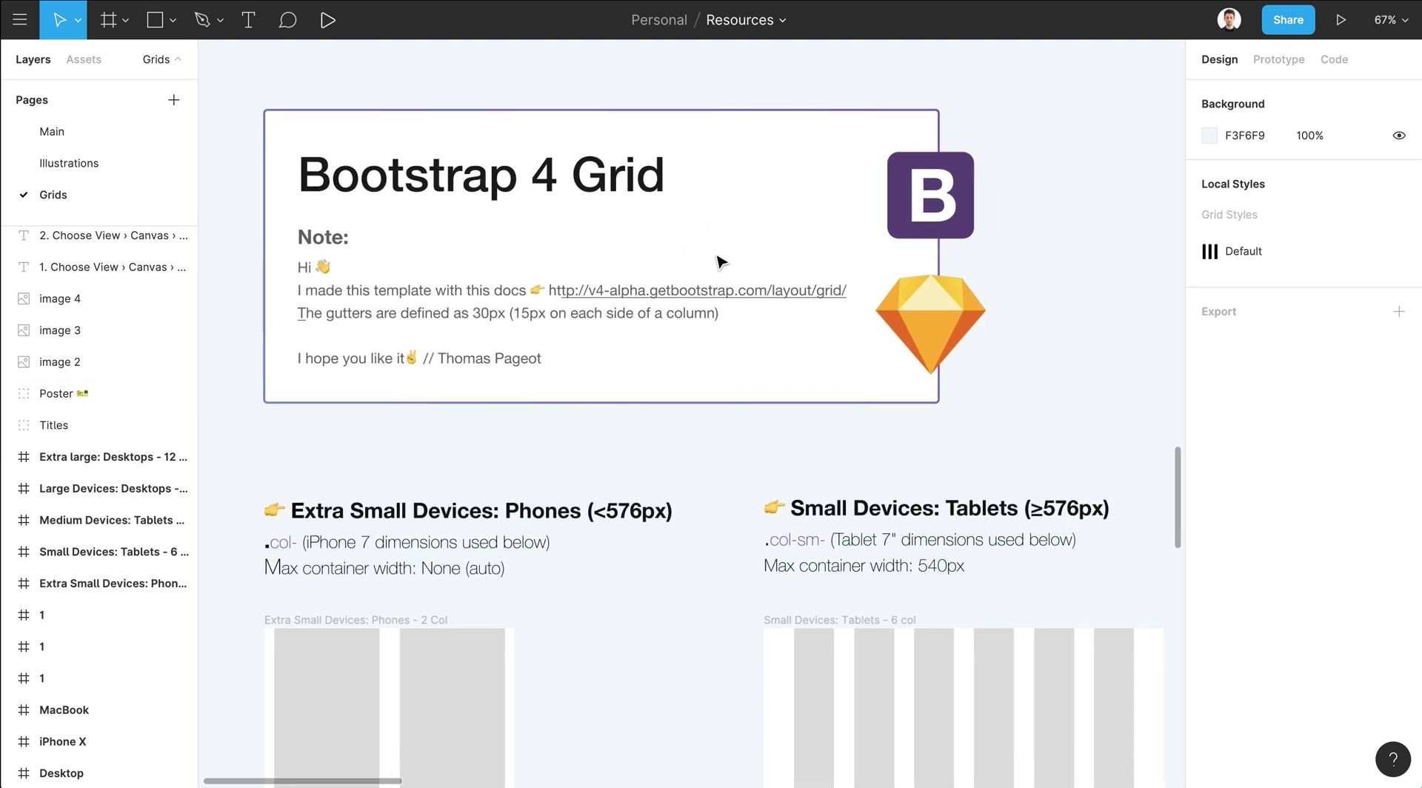
{"action": "scroll", "coordinate": [720, 261], "scroll_direction": "down", "scroll_amount": 3}
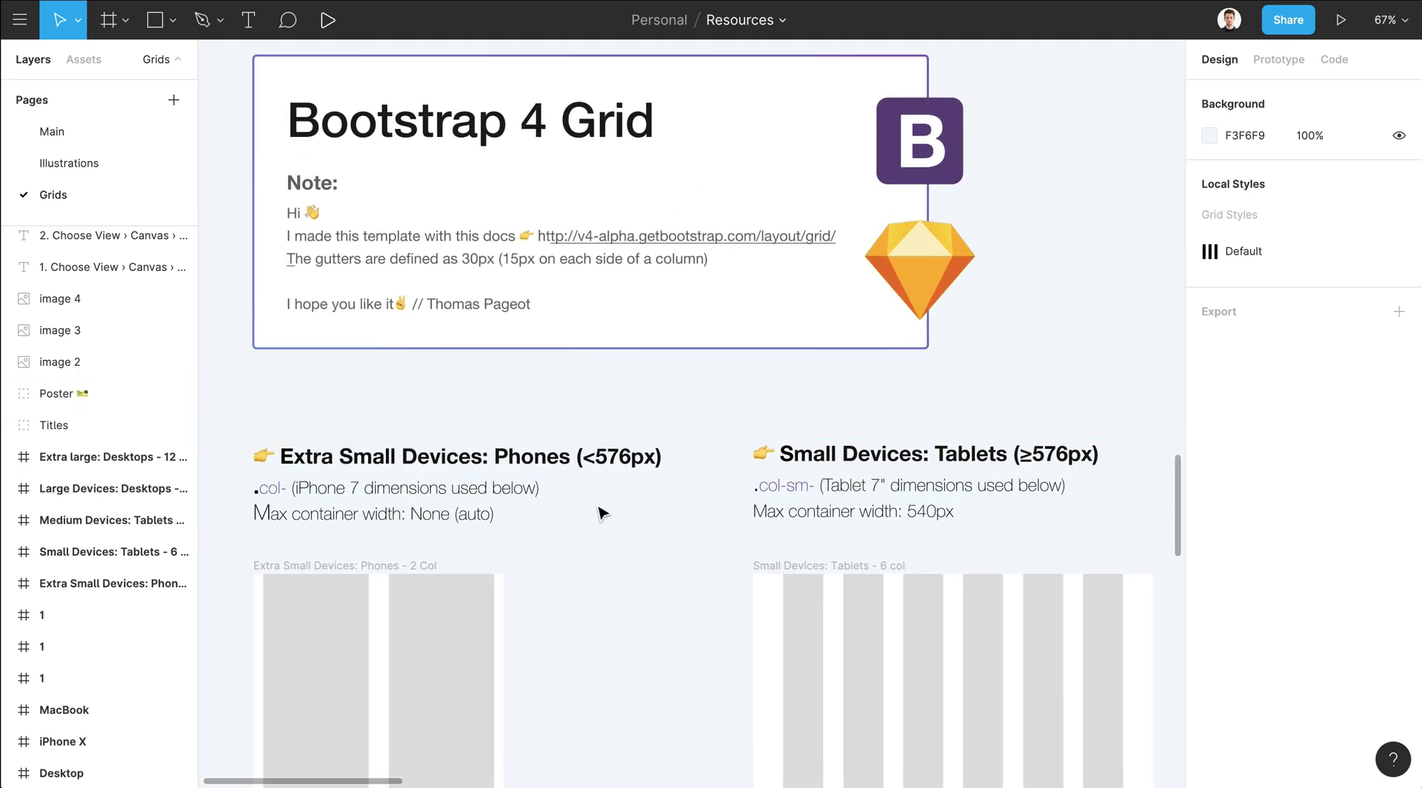
{"action": "scroll", "coordinate": [603, 510], "scroll_direction": "down", "scroll_amount": 3}
{"action": "scroll", "coordinate": [603, 511], "scroll_direction": "down", "scroll_amount": 3}
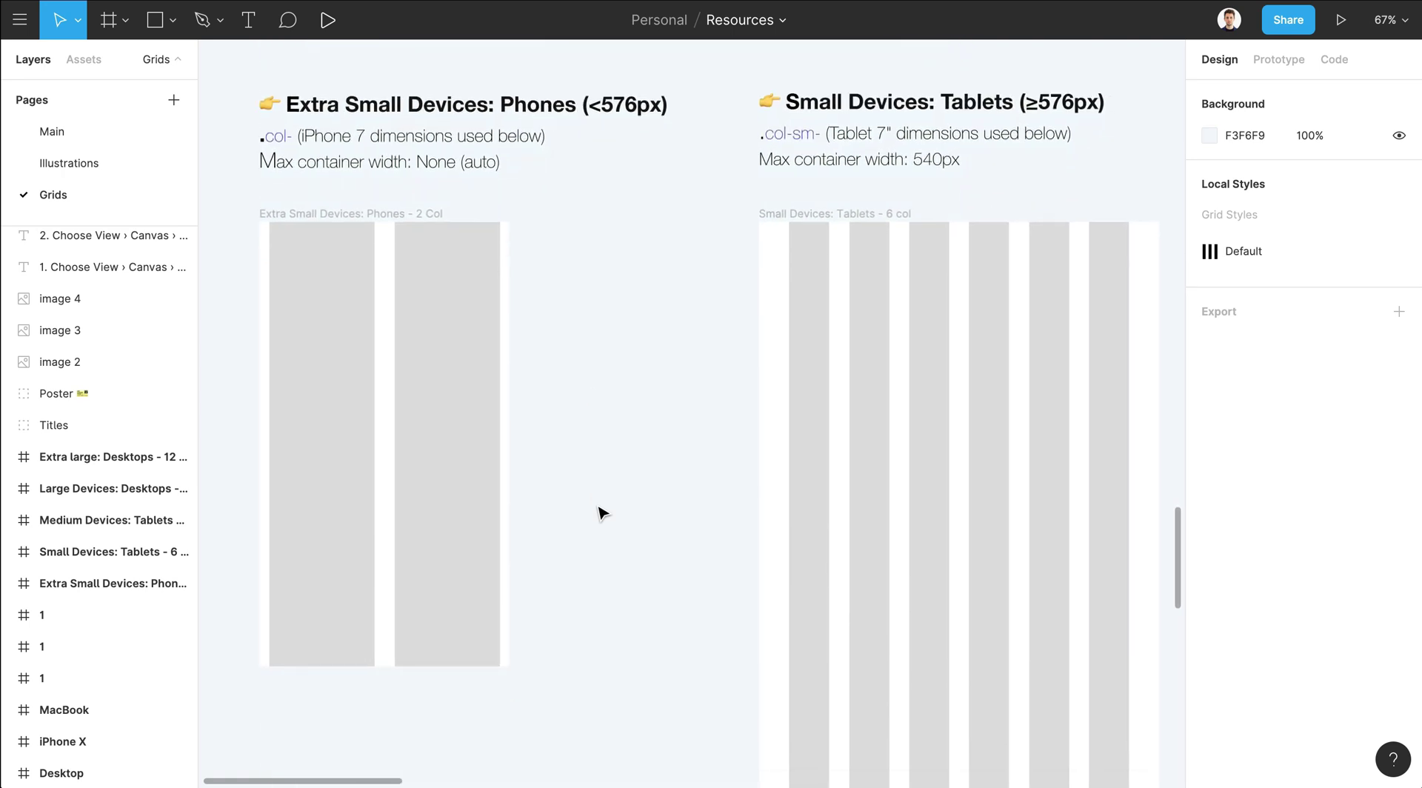
{"action": "scroll", "coordinate": [603, 511], "scroll_direction": "down", "scroll_amount": 3, "text": "ctrl"}
{"action": "scroll", "coordinate": [603, 511], "scroll_direction": "down", "scroll_amount": 3, "text": "ctrl"}
{"action": "scroll", "coordinate": [603, 511], "scroll_direction": "right", "scroll_amount": 3}
{"action": "scroll", "coordinate": [603, 511], "scroll_direction": "down", "scroll_amount": 2}
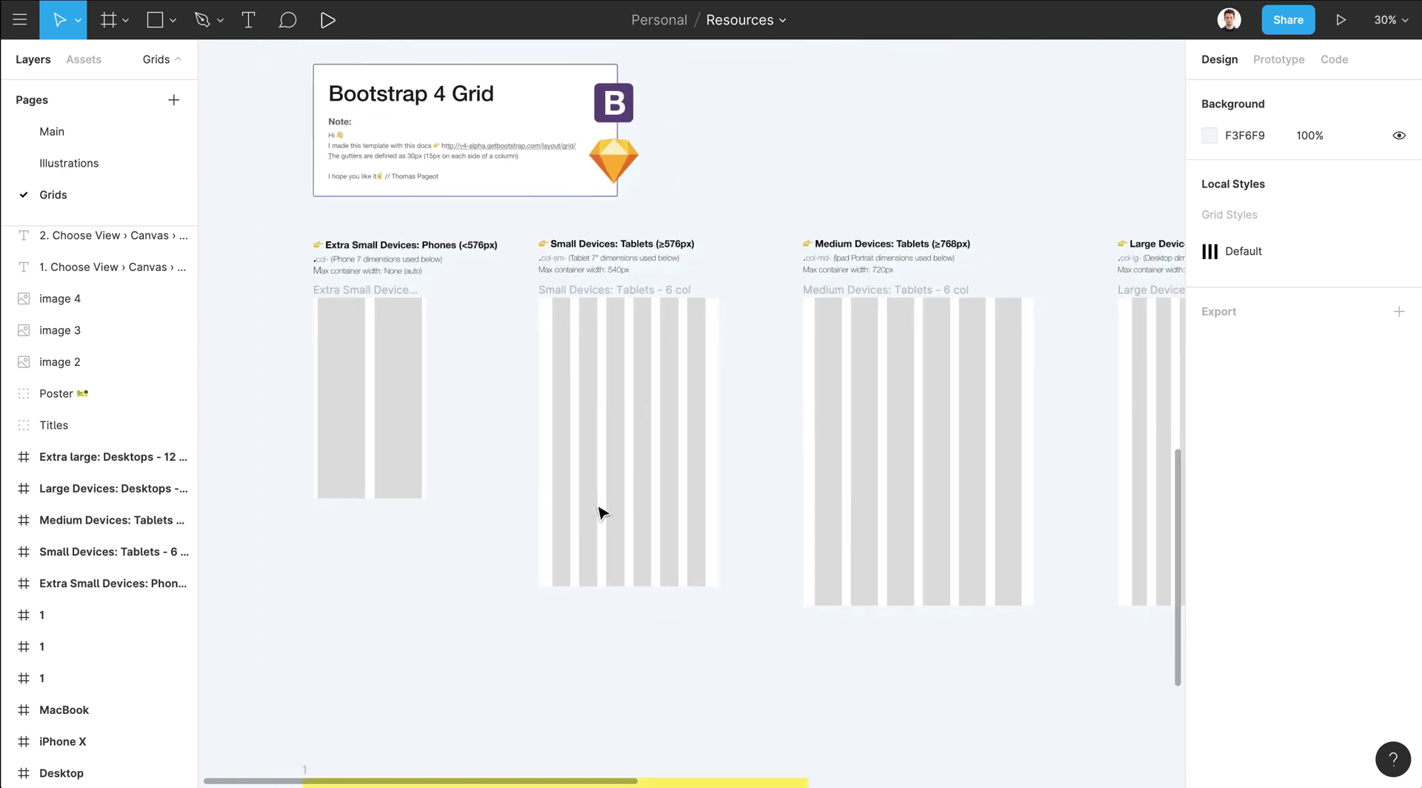
{"action": "scroll", "coordinate": [603, 511], "scroll_direction": "down", "scroll_amount": 2}
{"action": "scroll", "coordinate": [603, 511], "scroll_direction": "up", "scroll_amount": 1, "text": "ctrl"}
{"action": "scroll", "coordinate": [603, 511], "scroll_direction": "up", "scroll_amount": 3}
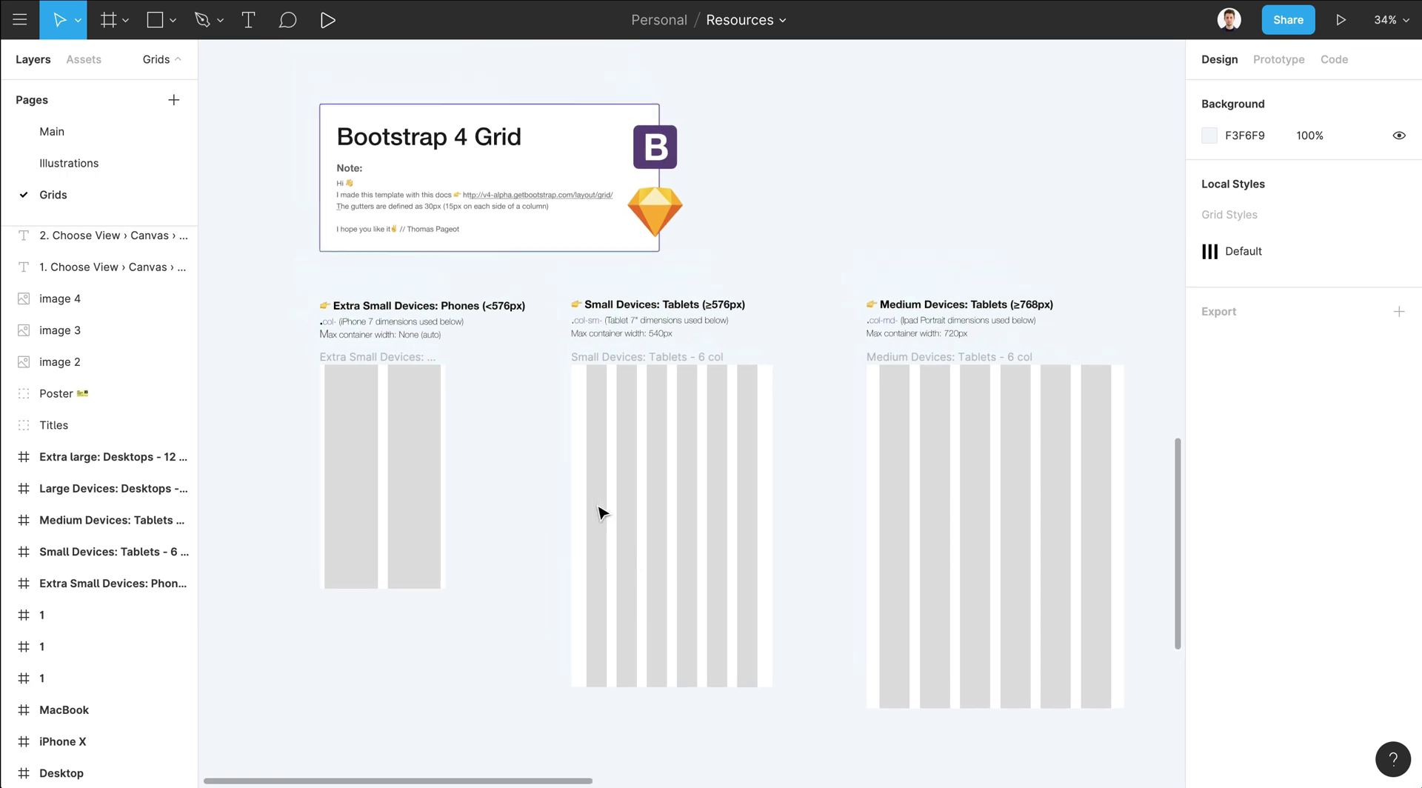
{"action": "scroll", "coordinate": [494, 191], "scroll_direction": "down", "scroll_amount": 2}
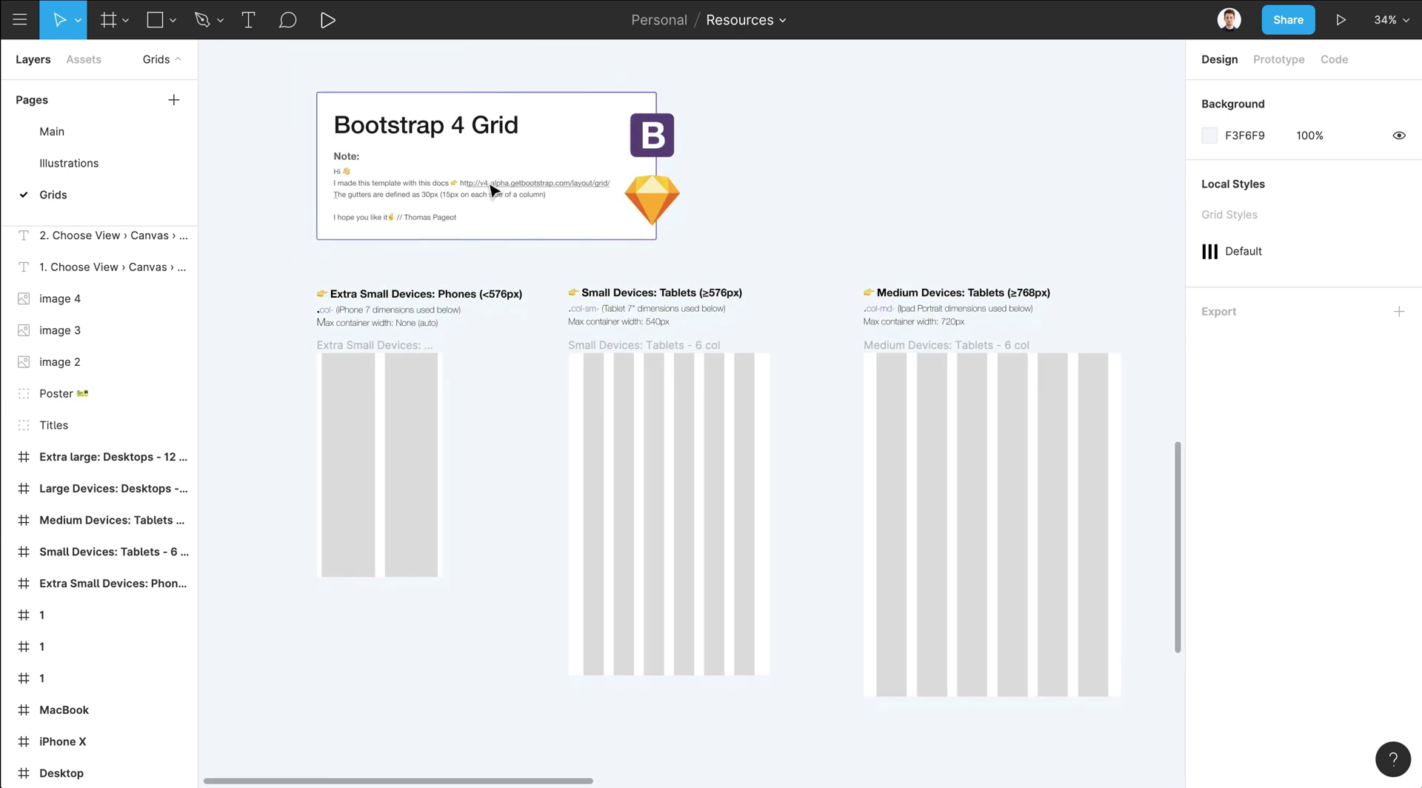
{"action": "scroll", "coordinate": [494, 191], "scroll_direction": "right", "scroll_amount": 2}
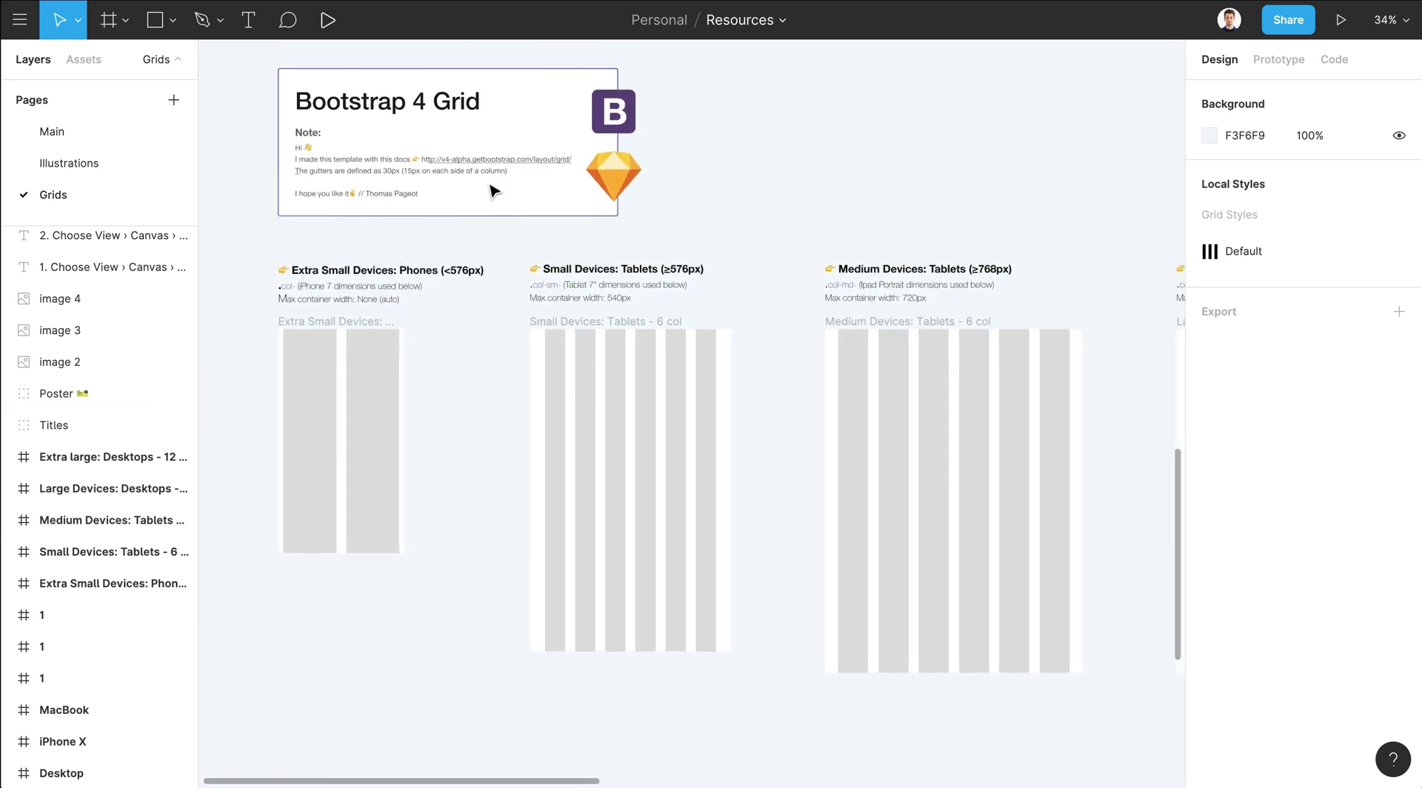
{"action": "scroll", "coordinate": [494, 191], "scroll_direction": "right", "scroll_amount": 5}
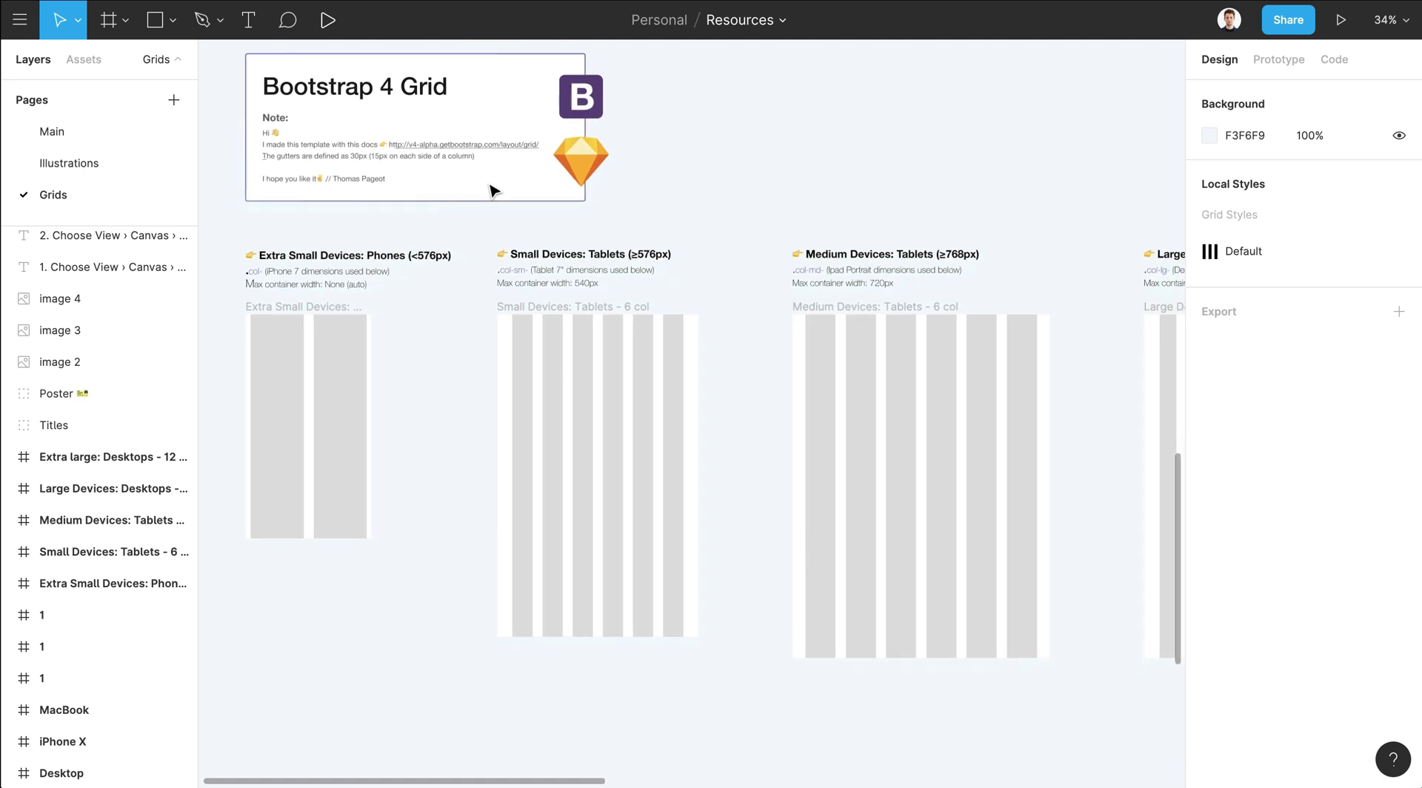
{"action": "scroll", "coordinate": [494, 191], "scroll_direction": "right", "scroll_amount": 15}
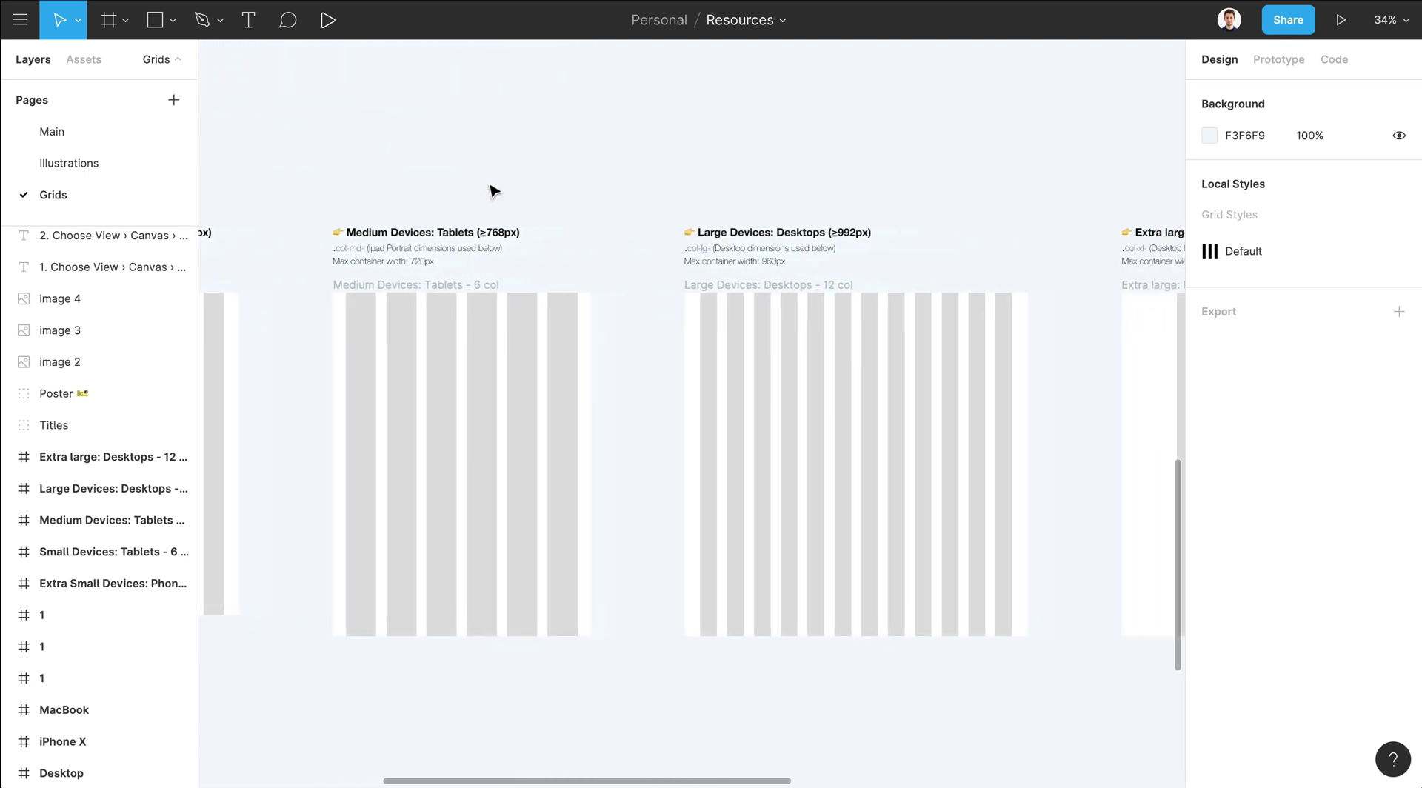
{"action": "scroll", "coordinate": [494, 191], "scroll_direction": "right", "scroll_amount": 9}
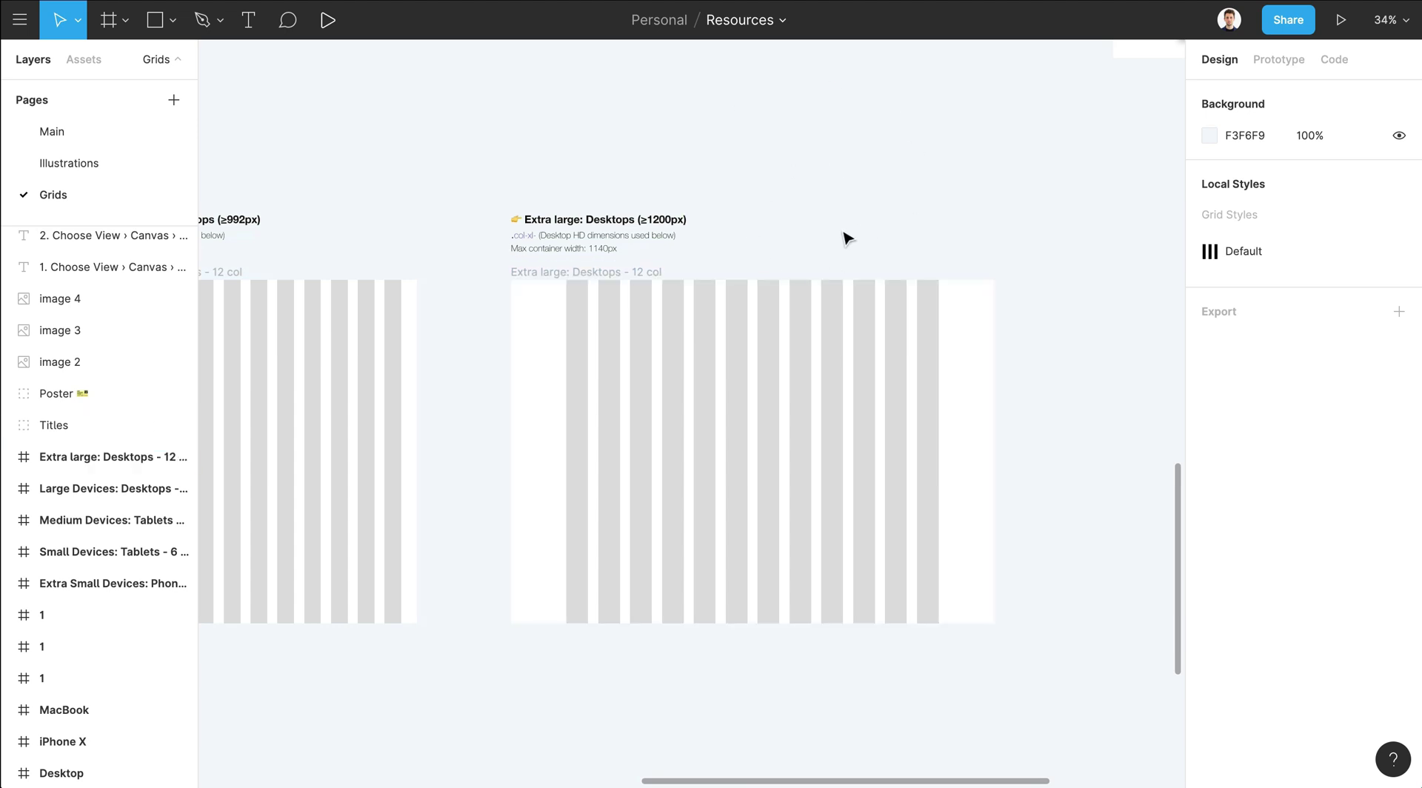
{"action": "scroll", "coordinate": [848, 237], "scroll_direction": "left", "scroll_amount": 3}
{"action": "scroll", "coordinate": [848, 237], "scroll_direction": "down", "scroll_amount": 2}
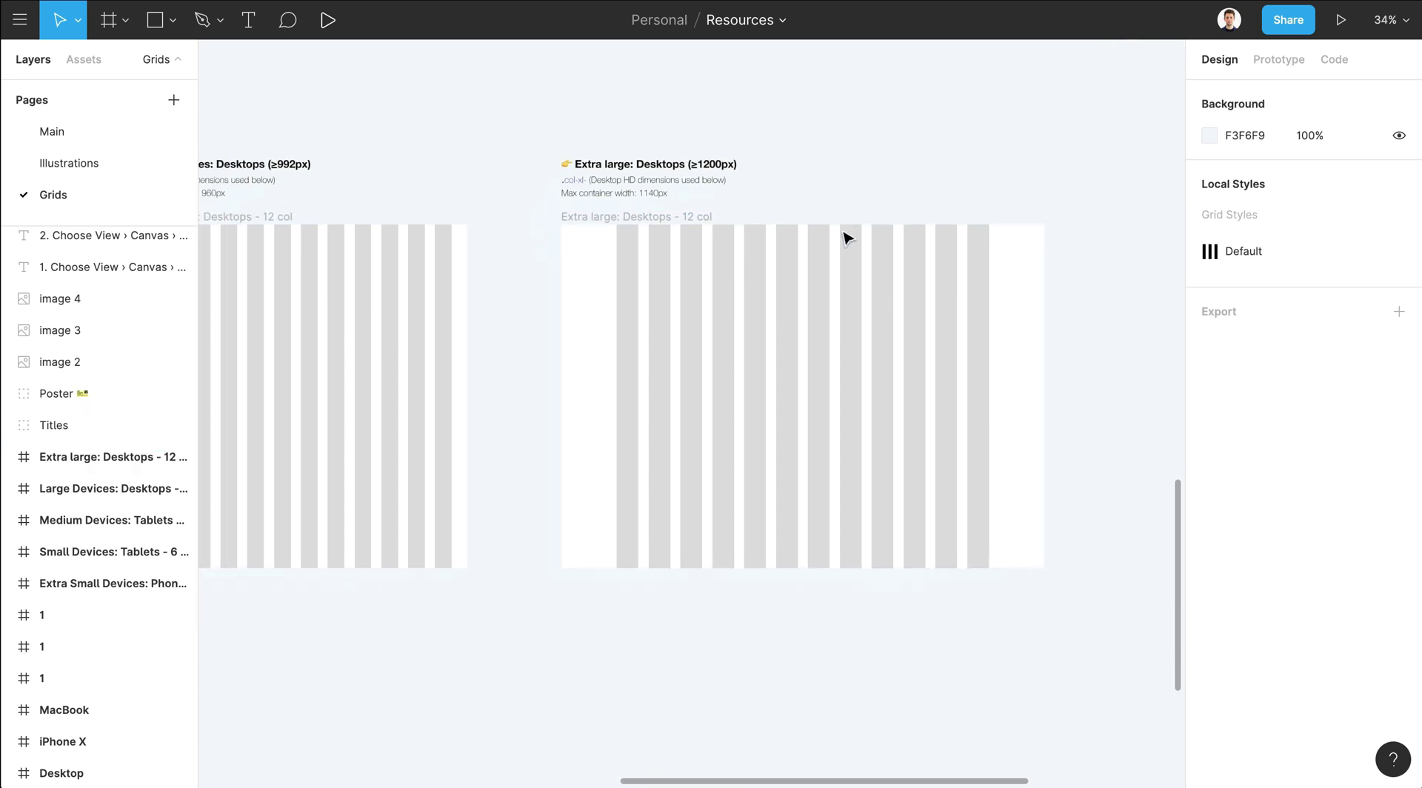
{"action": "scroll", "coordinate": [791, 235], "scroll_direction": "left", "scroll_amount": 10}
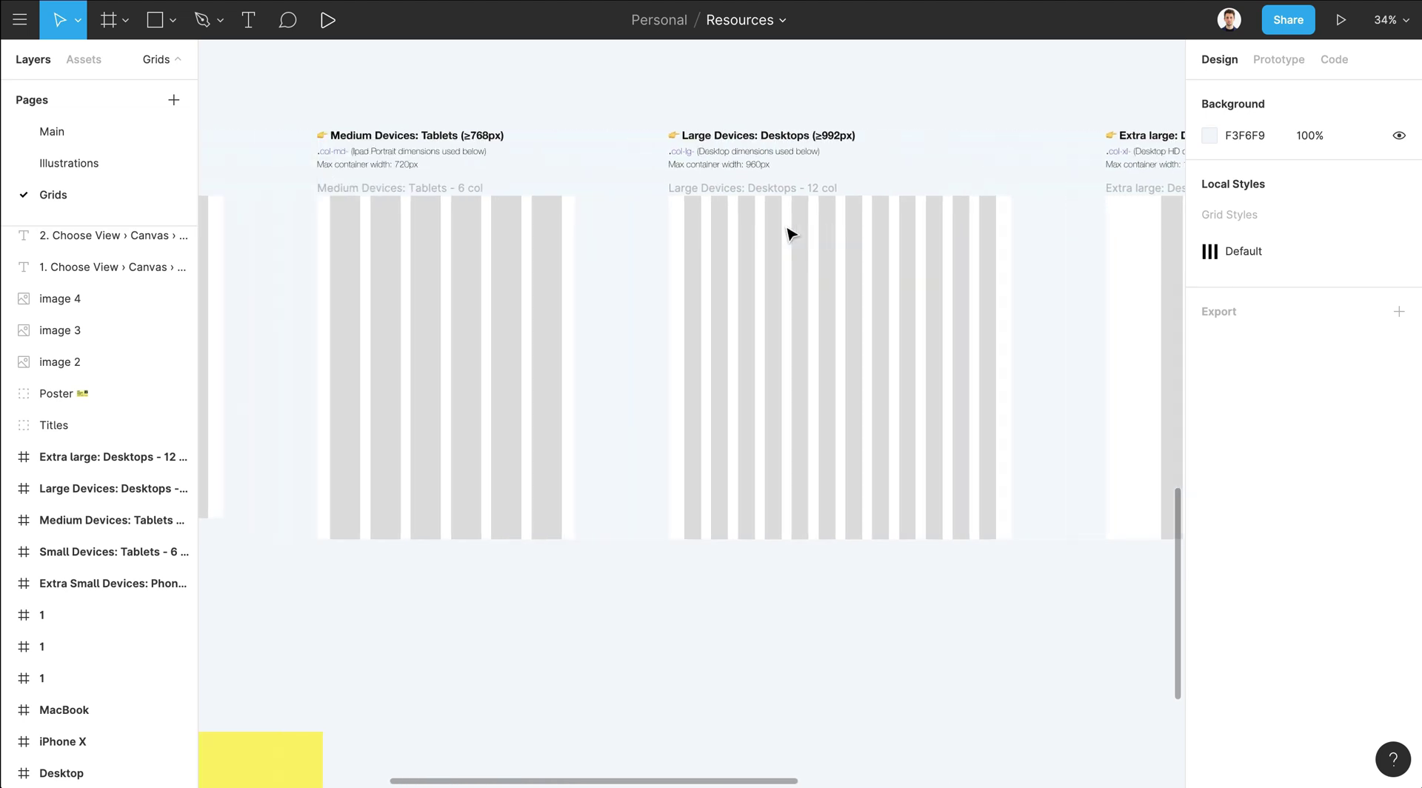
- Select the Large Devices: Desktops - 12 col frame to see its 1024×1024 size
{"action": "left_click", "coordinate": [701, 192]}
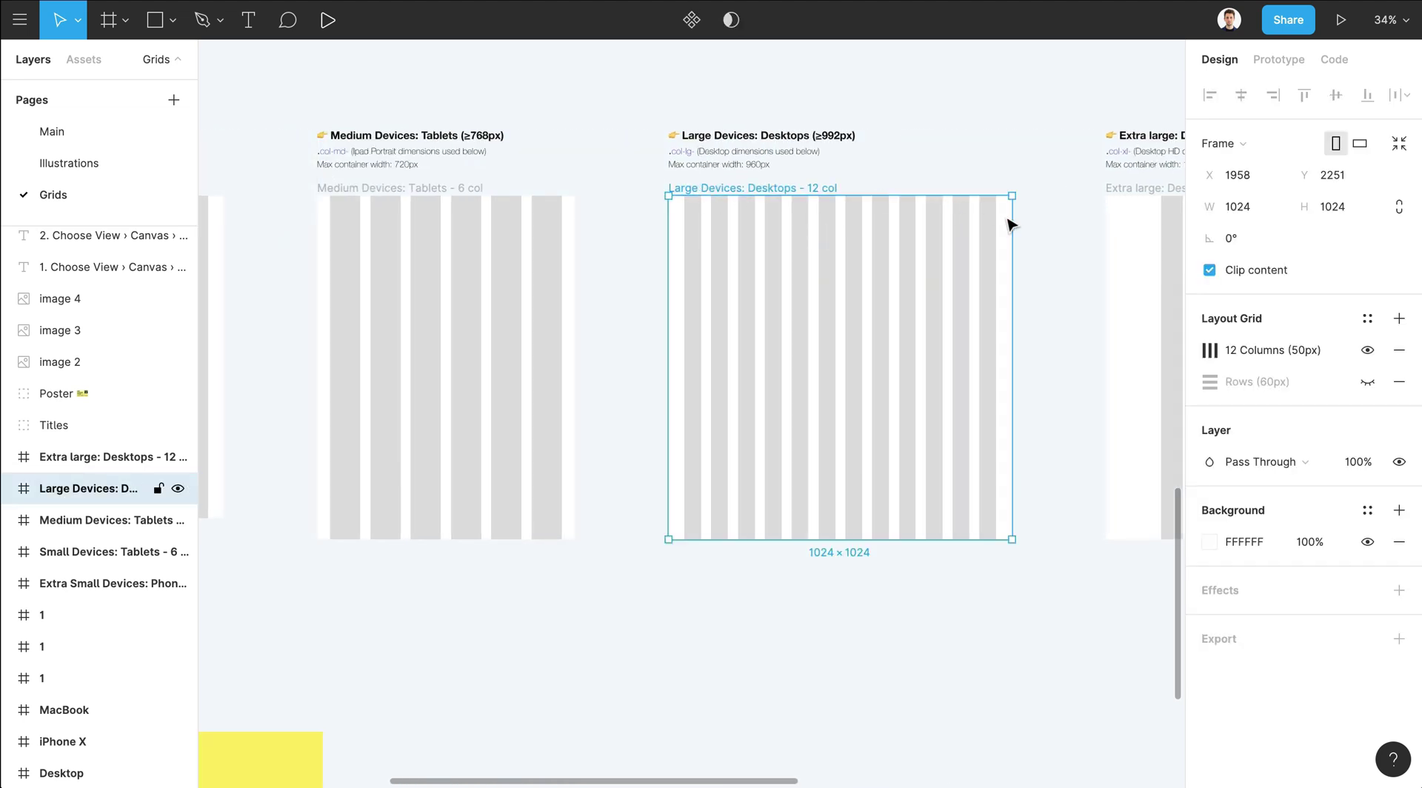
{"action": "scroll", "coordinate": [1009, 222], "scroll_direction": "right", "scroll_amount": 2}
{"action": "scroll", "coordinate": [1141, 110], "scroll_direction": "right", "scroll_amount": 7}
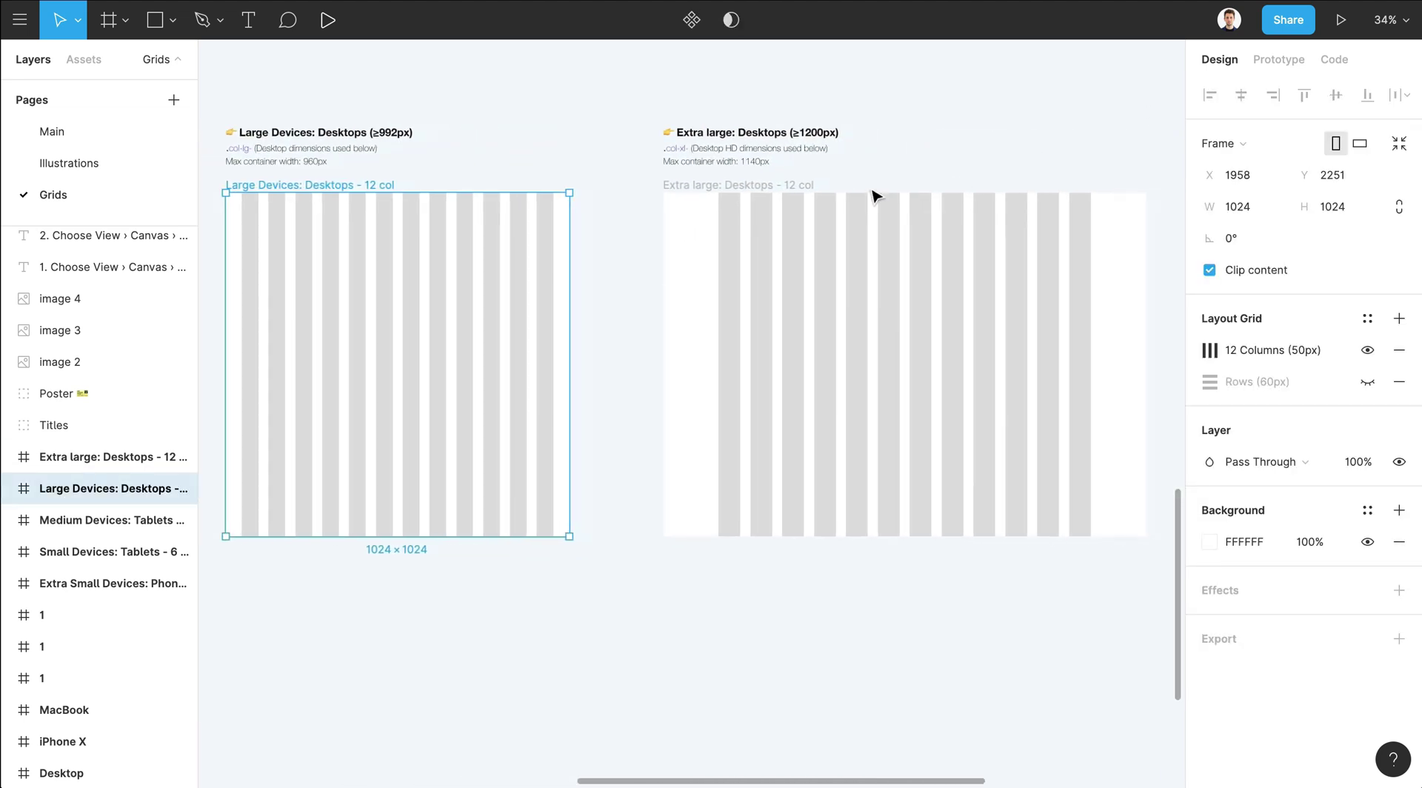
{"action": "scroll", "coordinate": [778, 185], "scroll_direction": "left", "scroll_amount": 6}
{"action": "scroll", "coordinate": [667, 204], "scroll_direction": "up", "scroll_amount": 5}
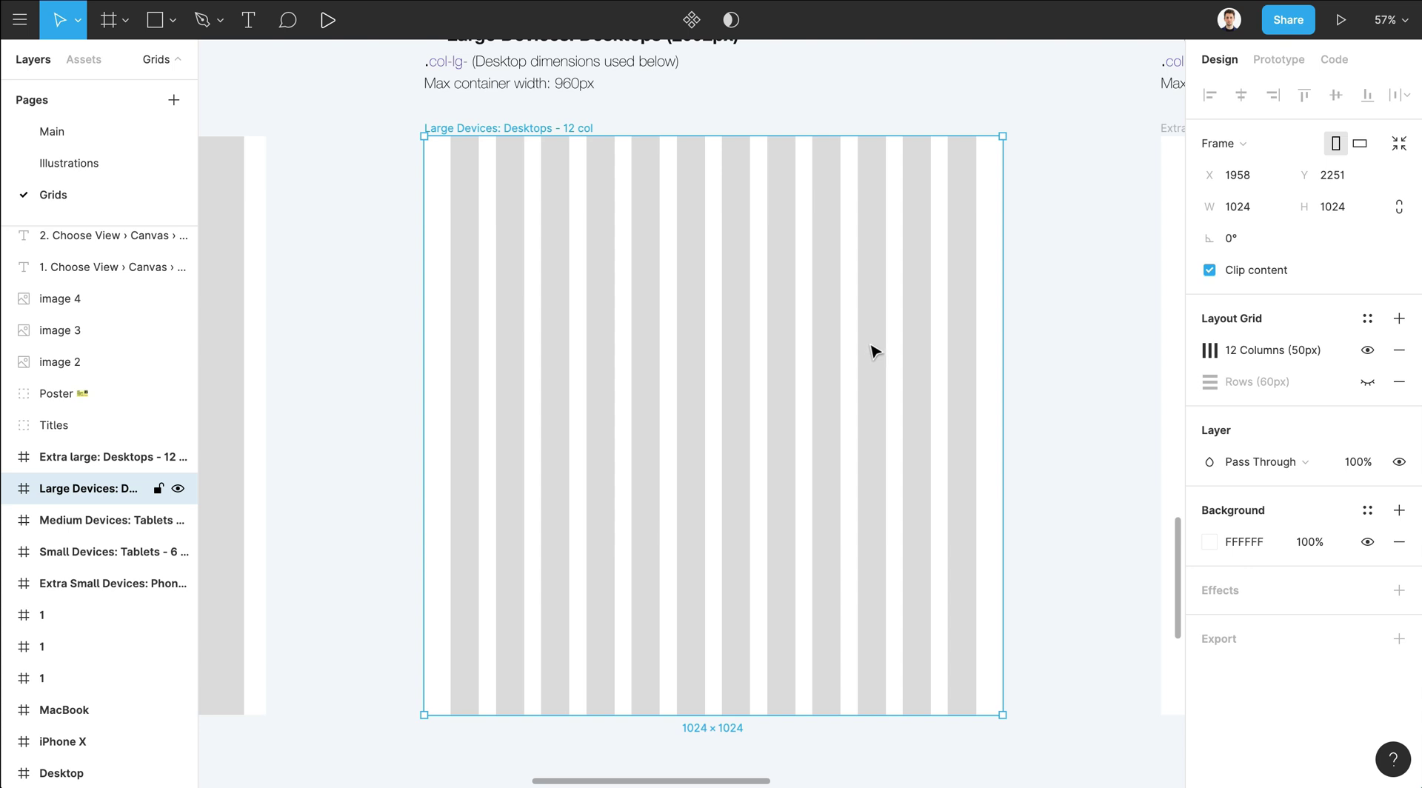
{"action": "scroll", "coordinate": [876, 349], "scroll_direction": "up", "scroll_amount": 1}
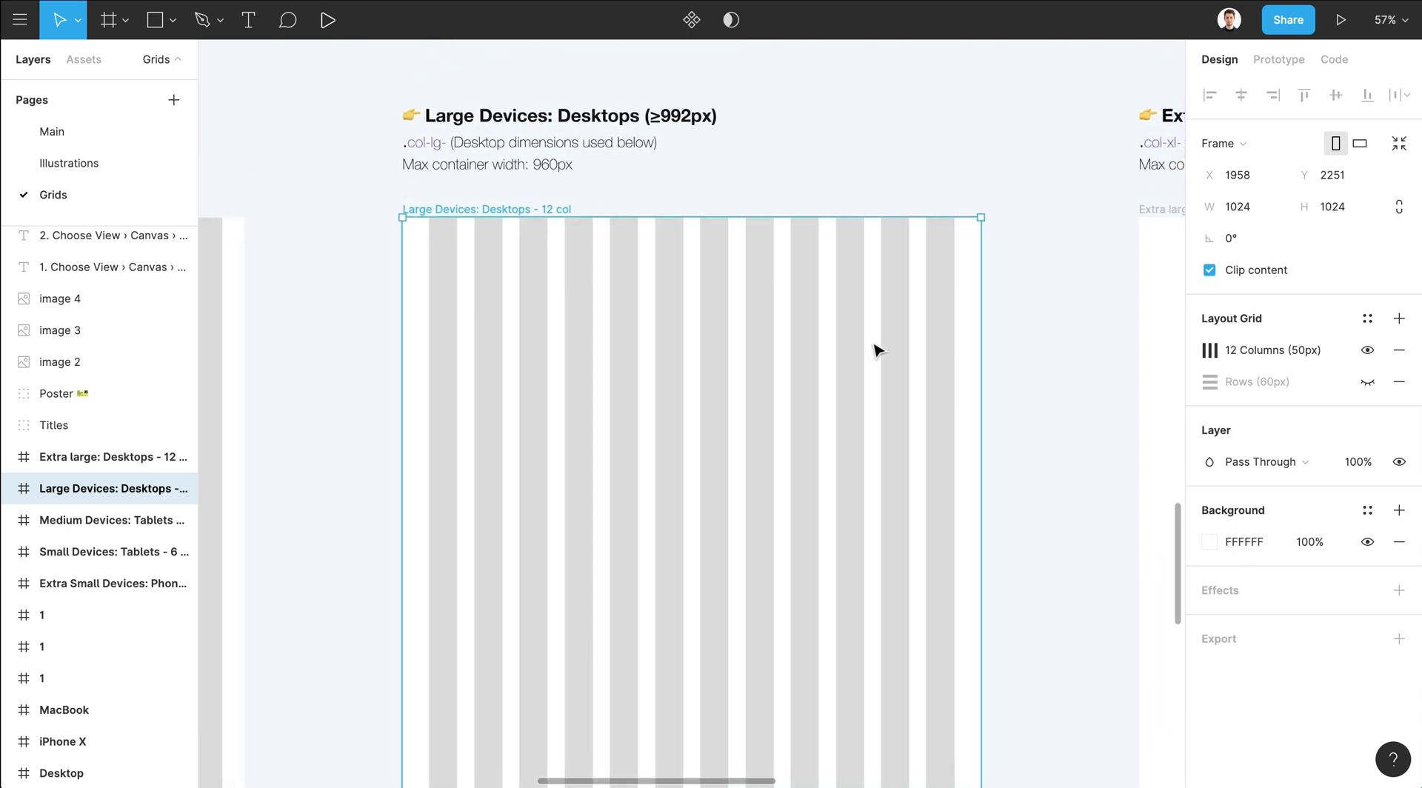
- Scroll past the Bootstrap 4 Grid note down to the '3. Excellent Books about Grids and Layouts' section
{"action": "scroll", "coordinate": [877, 349], "scroll_direction": "left", "scroll_amount": 3}
{"action": "scroll", "coordinate": [876, 349], "scroll_direction": "down", "scroll_amount": 1}
{"action": "scroll", "coordinate": [876, 349], "scroll_direction": "left", "scroll_amount": 20}
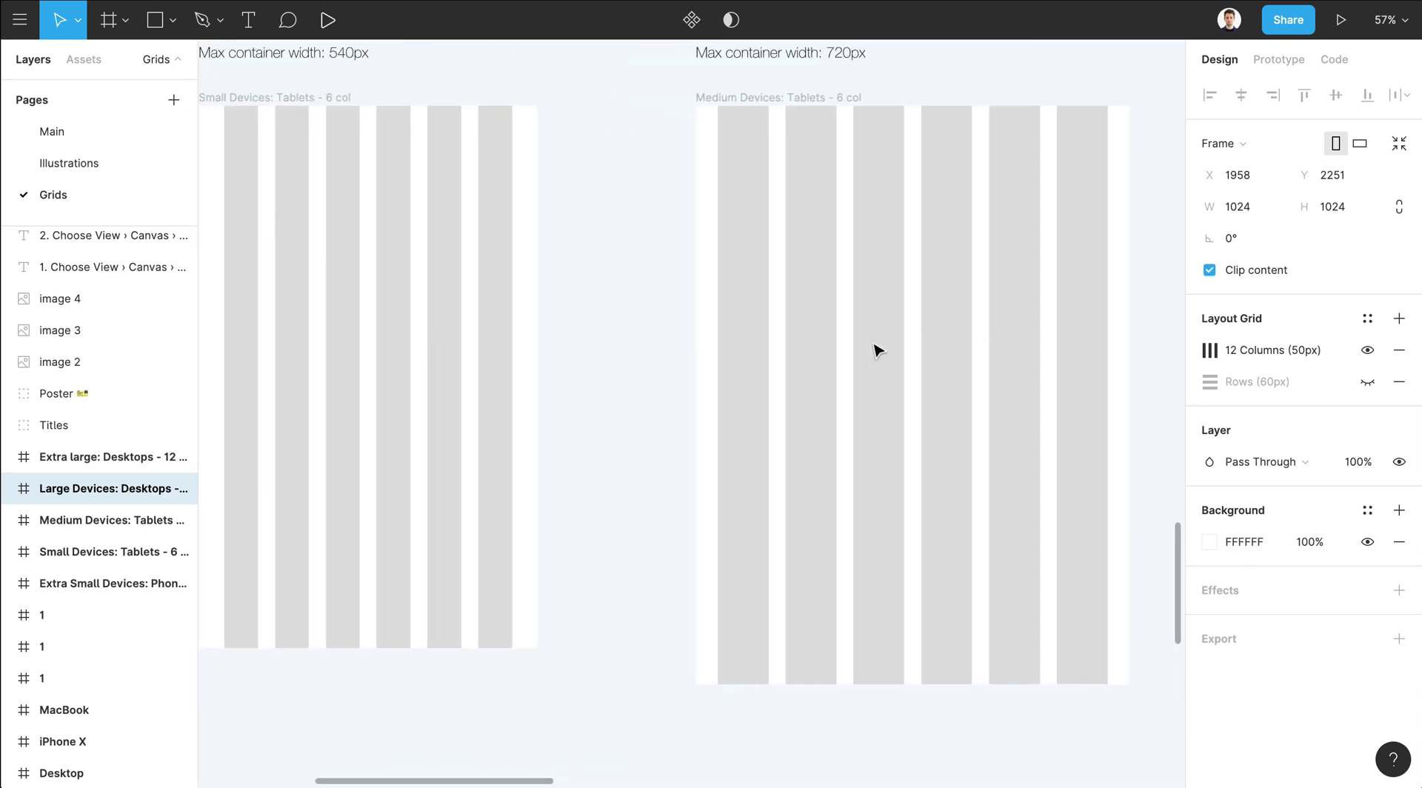
{"action": "scroll", "coordinate": [876, 349], "scroll_direction": "up", "scroll_amount": 2}
{"action": "scroll", "coordinate": [876, 349], "scroll_direction": "left", "scroll_amount": 10}
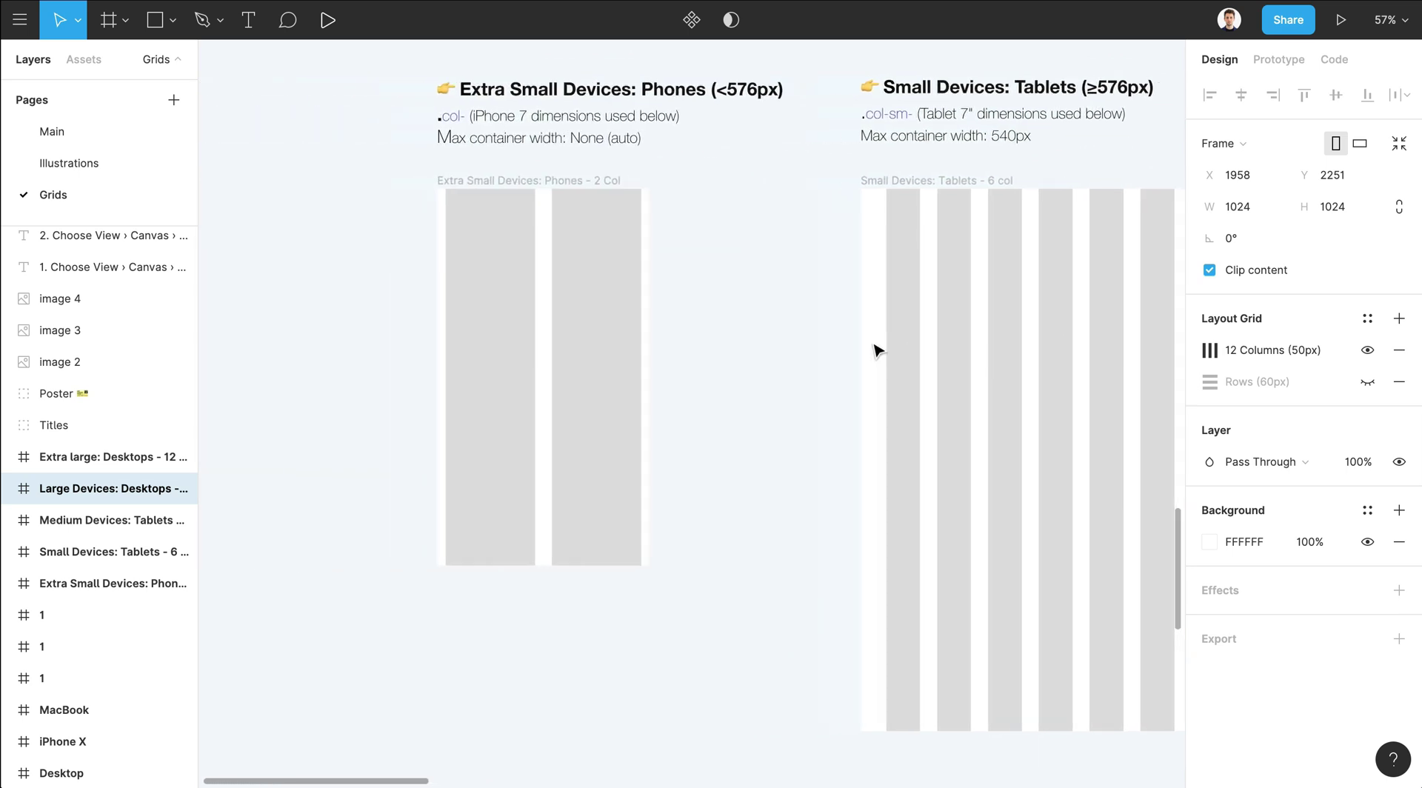
{"action": "scroll", "coordinate": [877, 349], "scroll_direction": "right", "scroll_amount": 2}
{"action": "scroll", "coordinate": [876, 349], "scroll_direction": "up", "scroll_amount": 8}
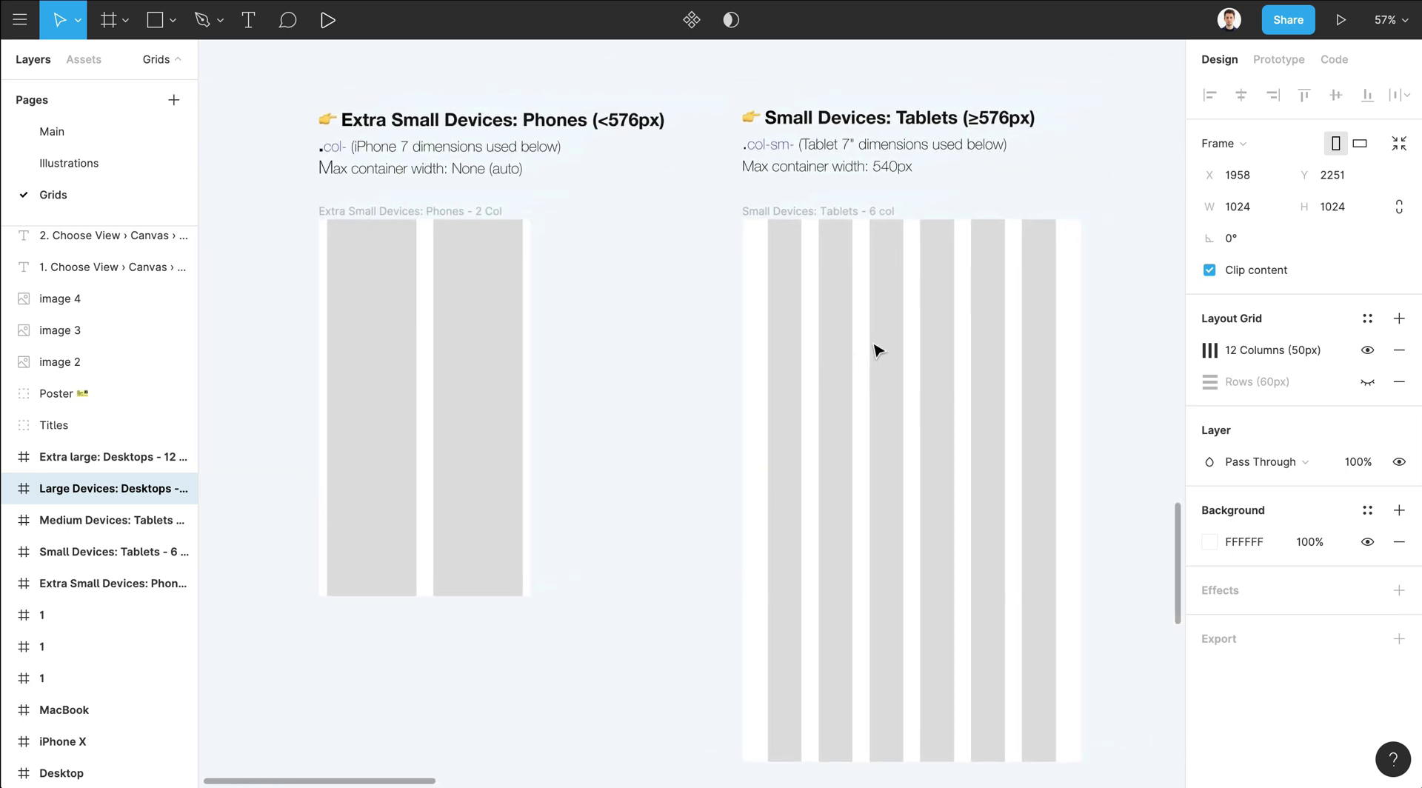
{"action": "scroll", "coordinate": [877, 349], "scroll_direction": "down", "scroll_amount": 1}
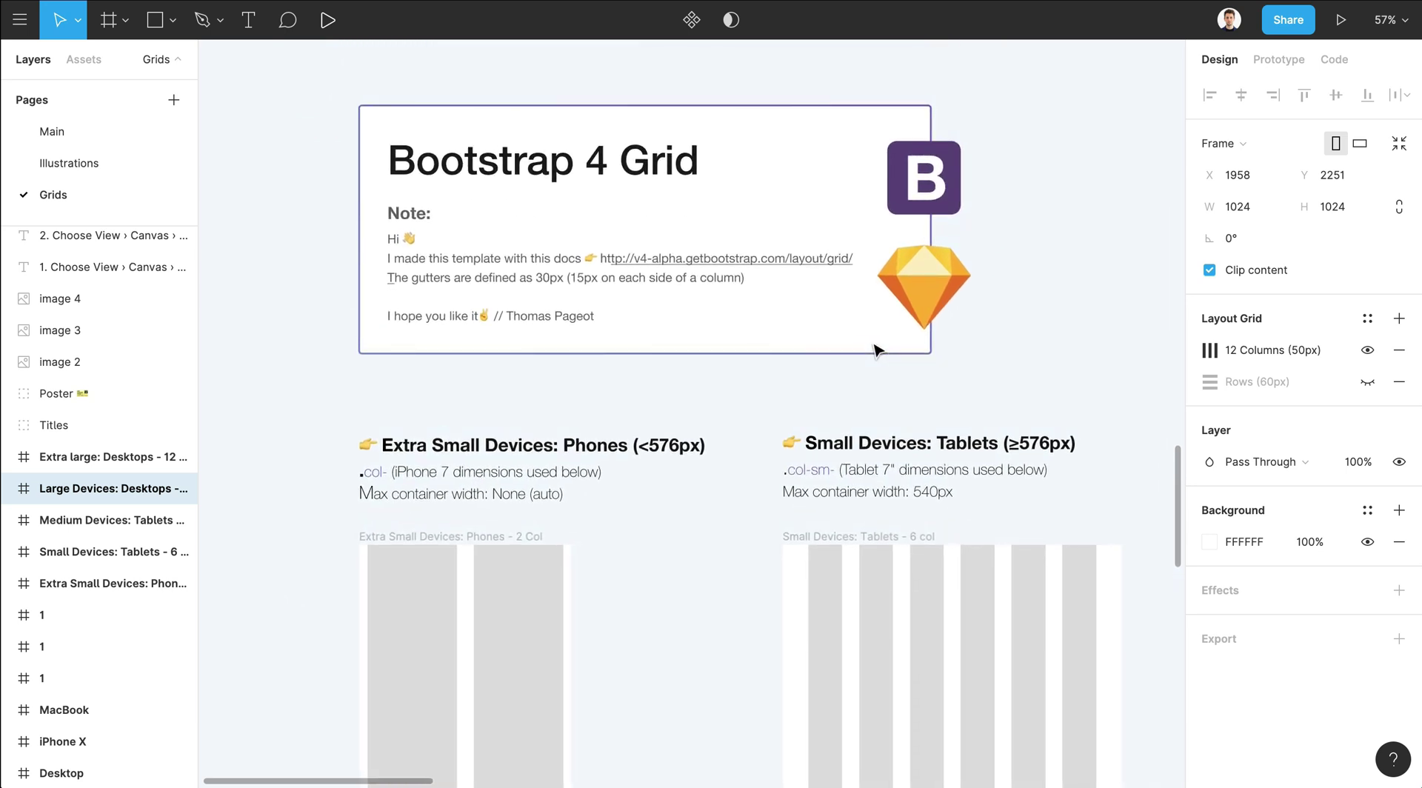
{"action": "scroll", "coordinate": [876, 349], "scroll_direction": "right", "scroll_amount": 1}
{"action": "scroll", "coordinate": [928, 374], "scroll_direction": "down", "scroll_amount": 5}
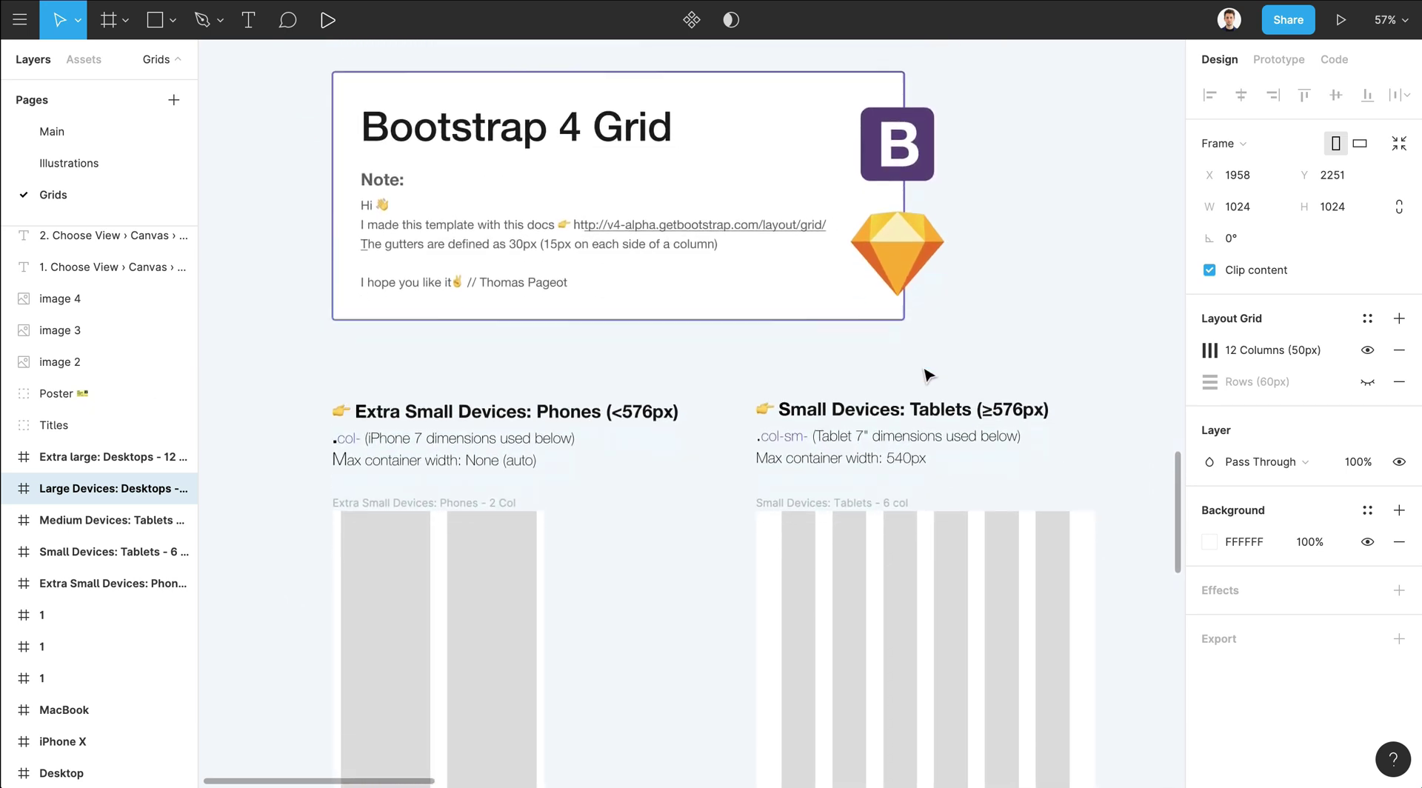
{"action": "scroll", "coordinate": [928, 374], "scroll_direction": "down", "scroll_amount": 10}
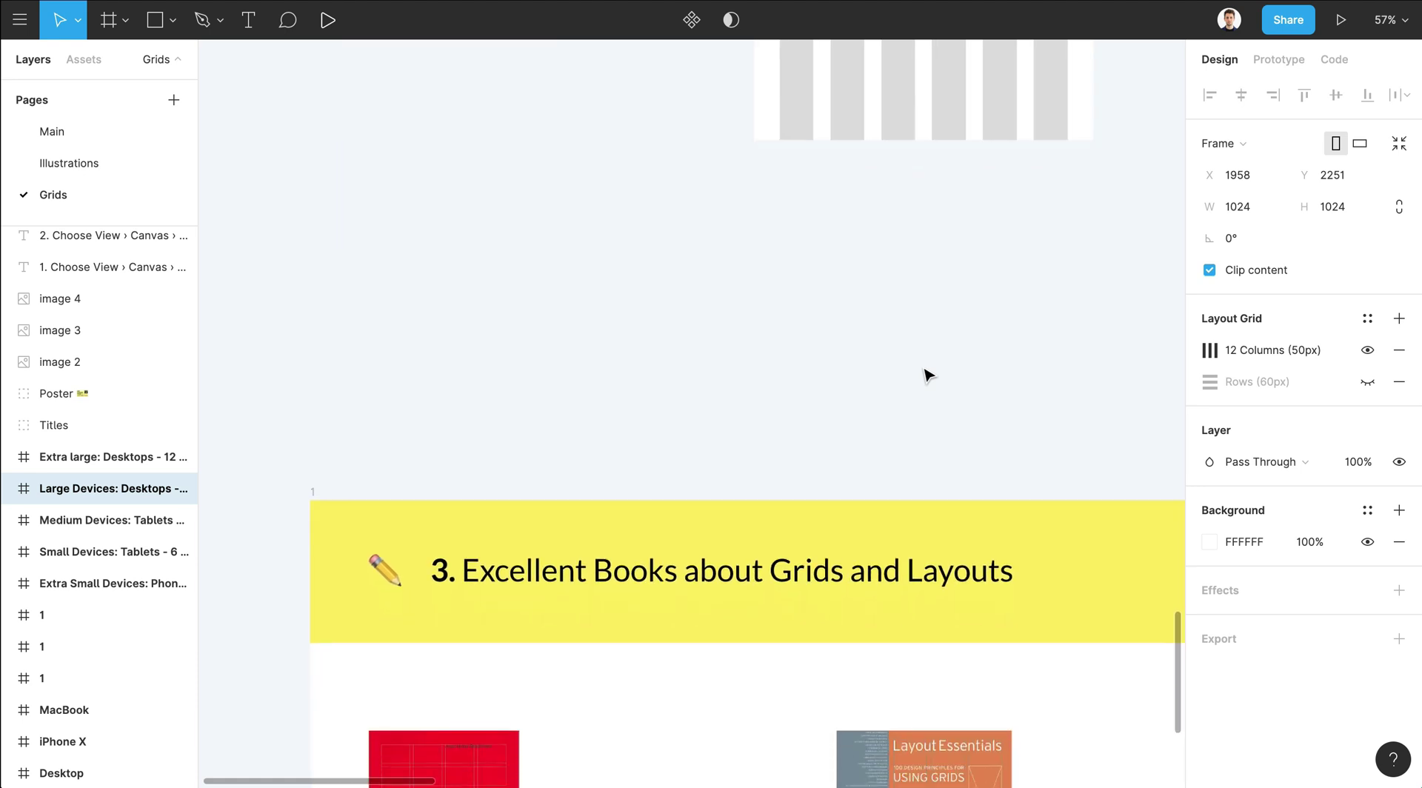
- Zoom in on the Grid Systems and Layout Essentials book covers to review them
{"action": "scroll", "coordinate": [928, 374], "scroll_direction": "down", "scroll_amount": 5}
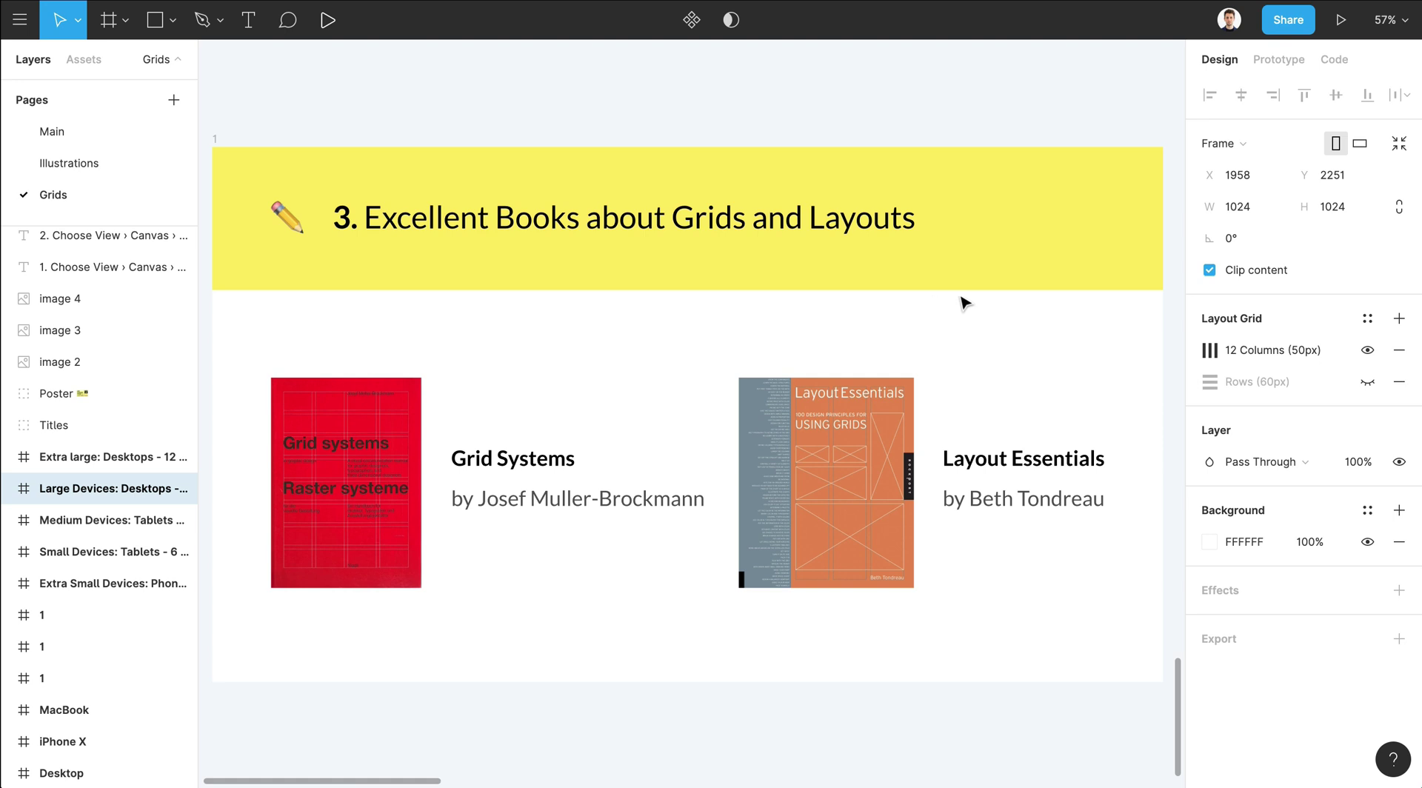
{"action": "scroll", "coordinate": [978, 327], "scroll_direction": "down", "scroll_amount": 1}
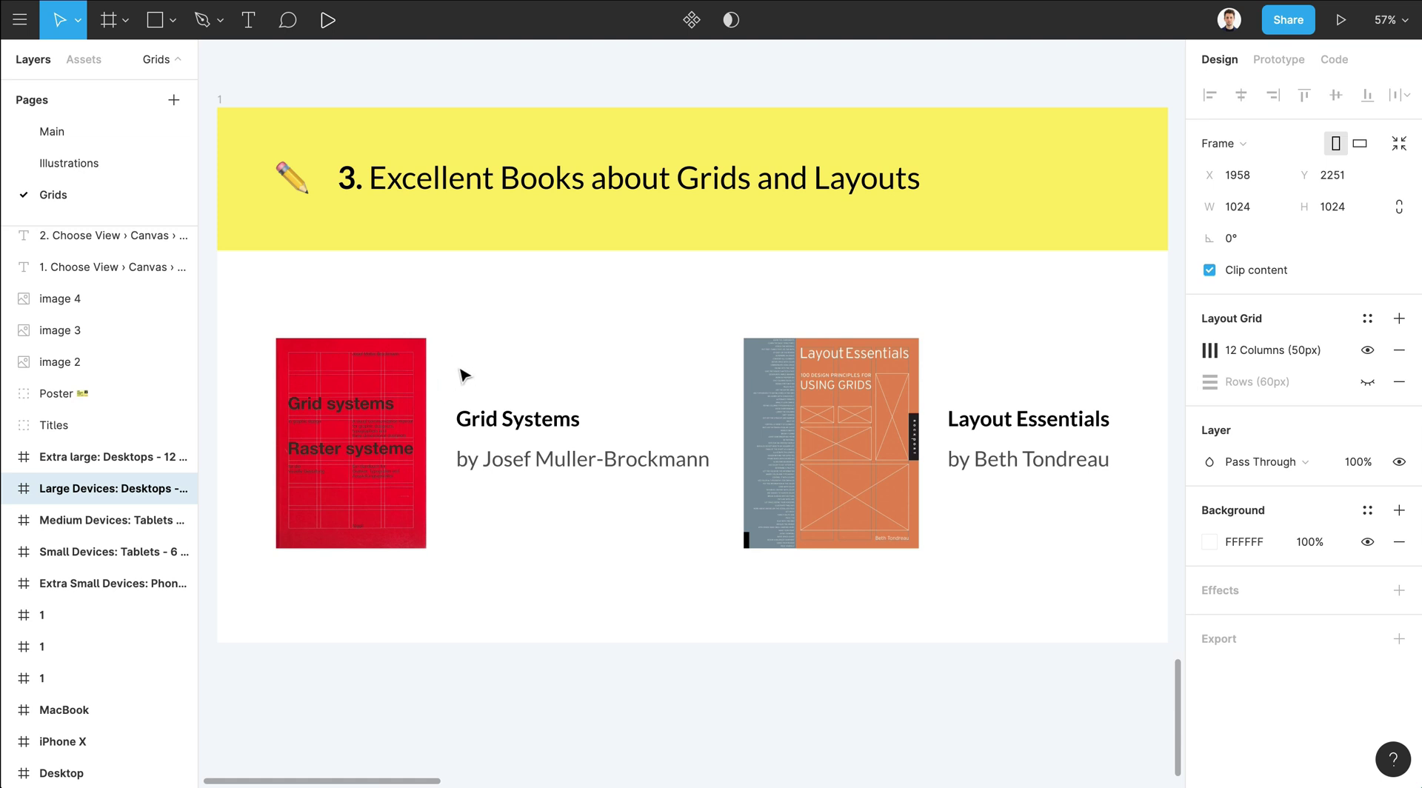
{"action": "scroll", "coordinate": [465, 376], "scroll_direction": "up", "scroll_amount": 2}
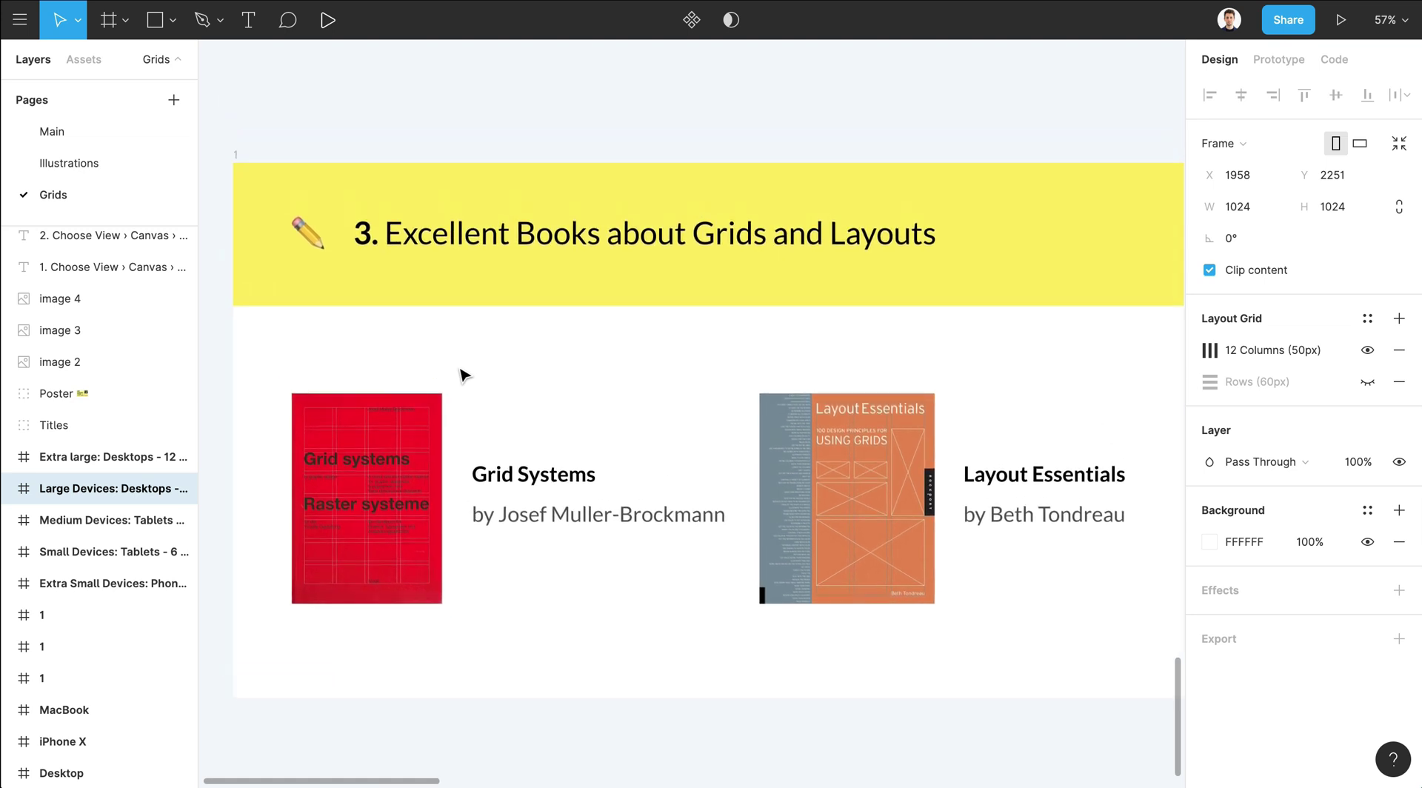
{"action": "scroll", "coordinate": [464, 375], "scroll_direction": "down", "scroll_amount": 1}
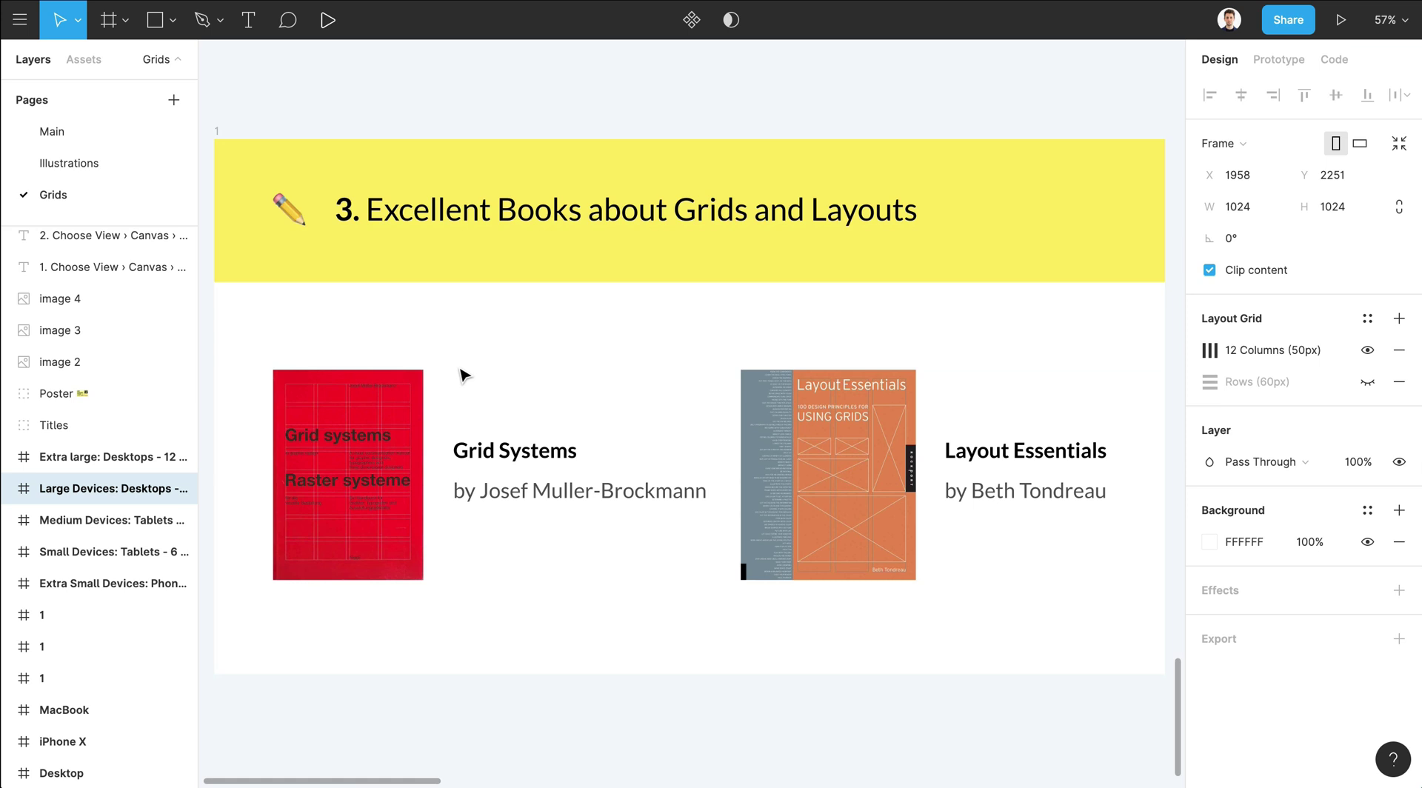
{"action": "scroll", "coordinate": [465, 376], "scroll_direction": "down", "scroll_amount": 1}
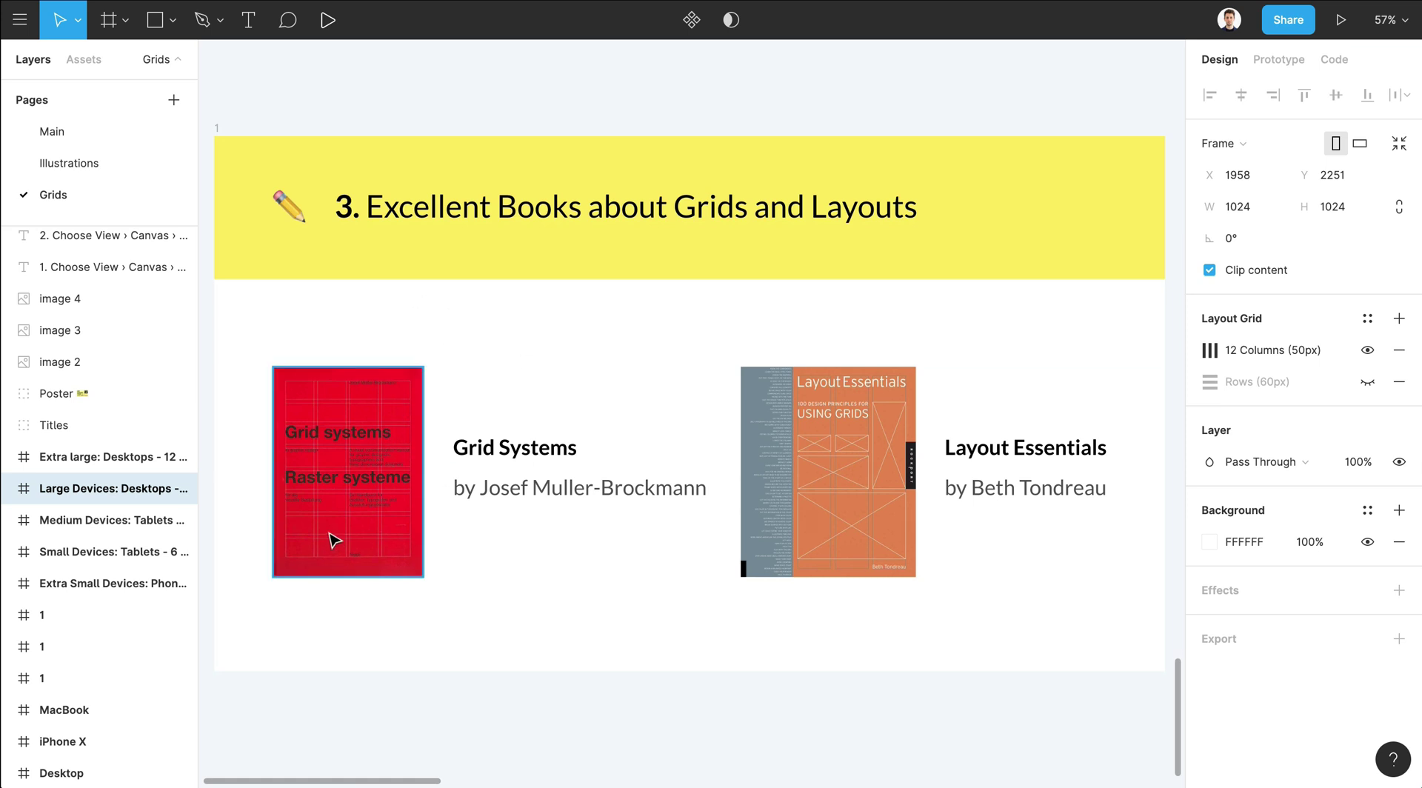
{"action": "scroll", "coordinate": [801, 541], "scroll_direction": "down", "scroll_amount": 1}
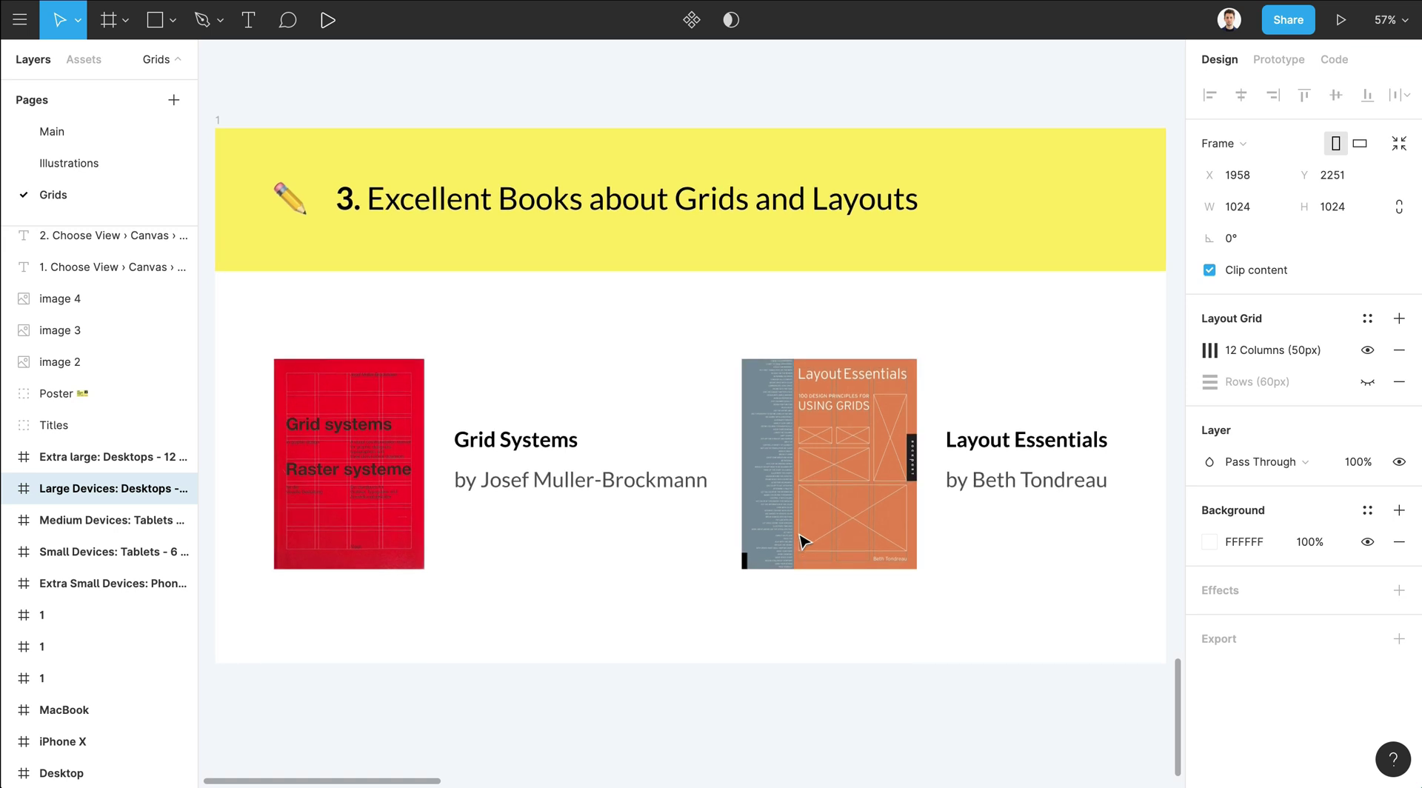
{"action": "scroll", "coordinate": [804, 541], "scroll_direction": "left", "scroll_amount": 1}
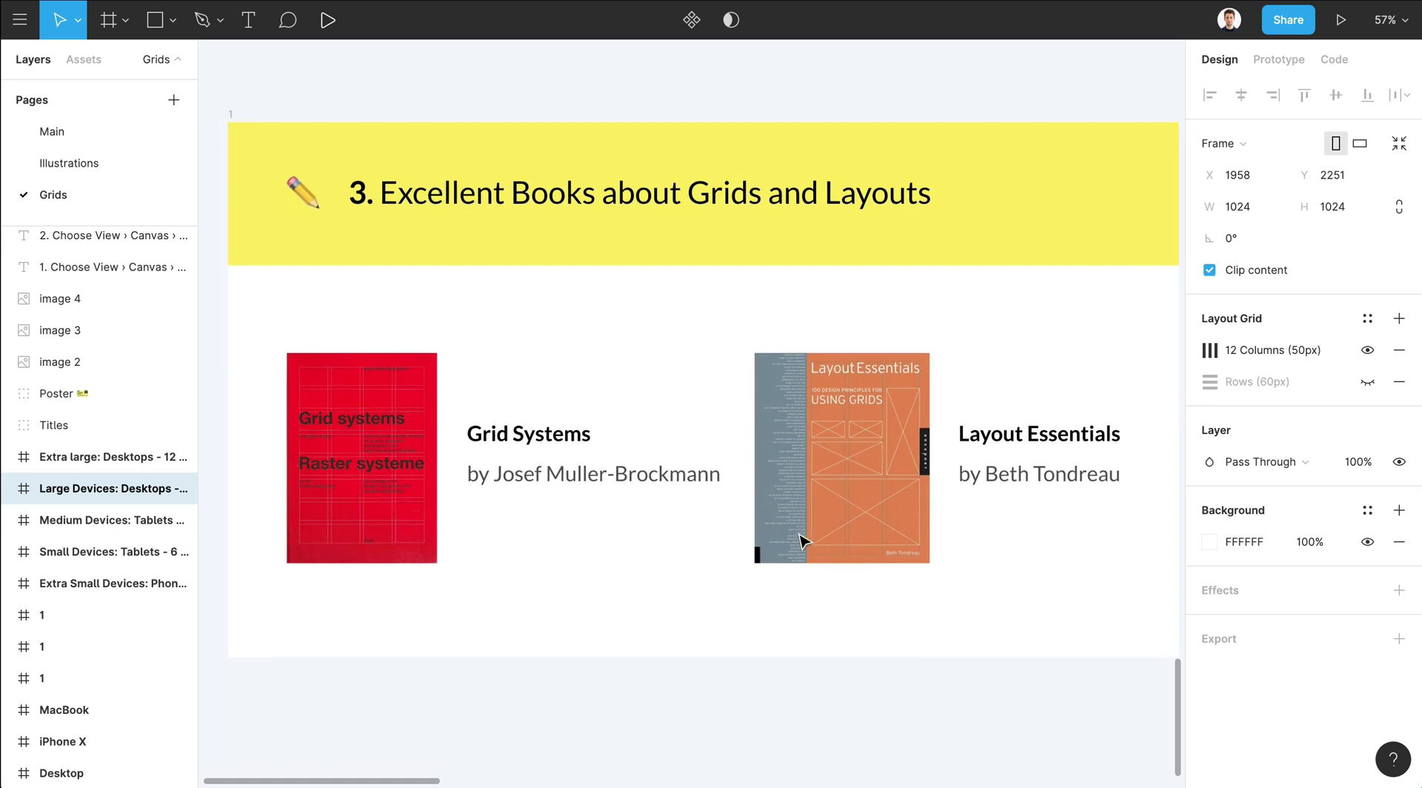
{"action": "scroll", "coordinate": [802, 541], "scroll_direction": "right", "scroll_amount": 1}
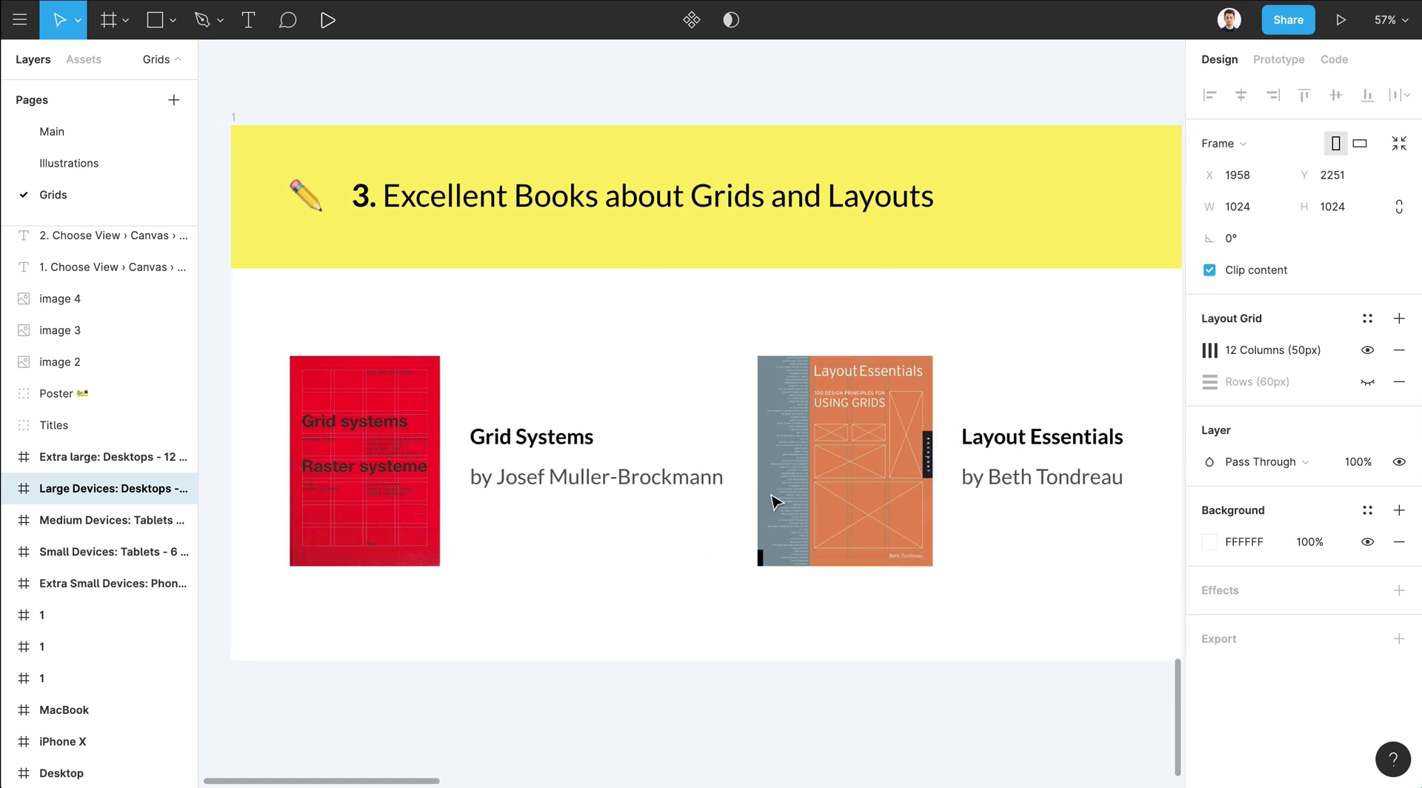
{"action": "scroll", "coordinate": [759, 563], "scroll_direction": "down", "scroll_amount": 2}
{"action": "scroll", "coordinate": [759, 563], "scroll_direction": "up", "scroll_amount": 1}
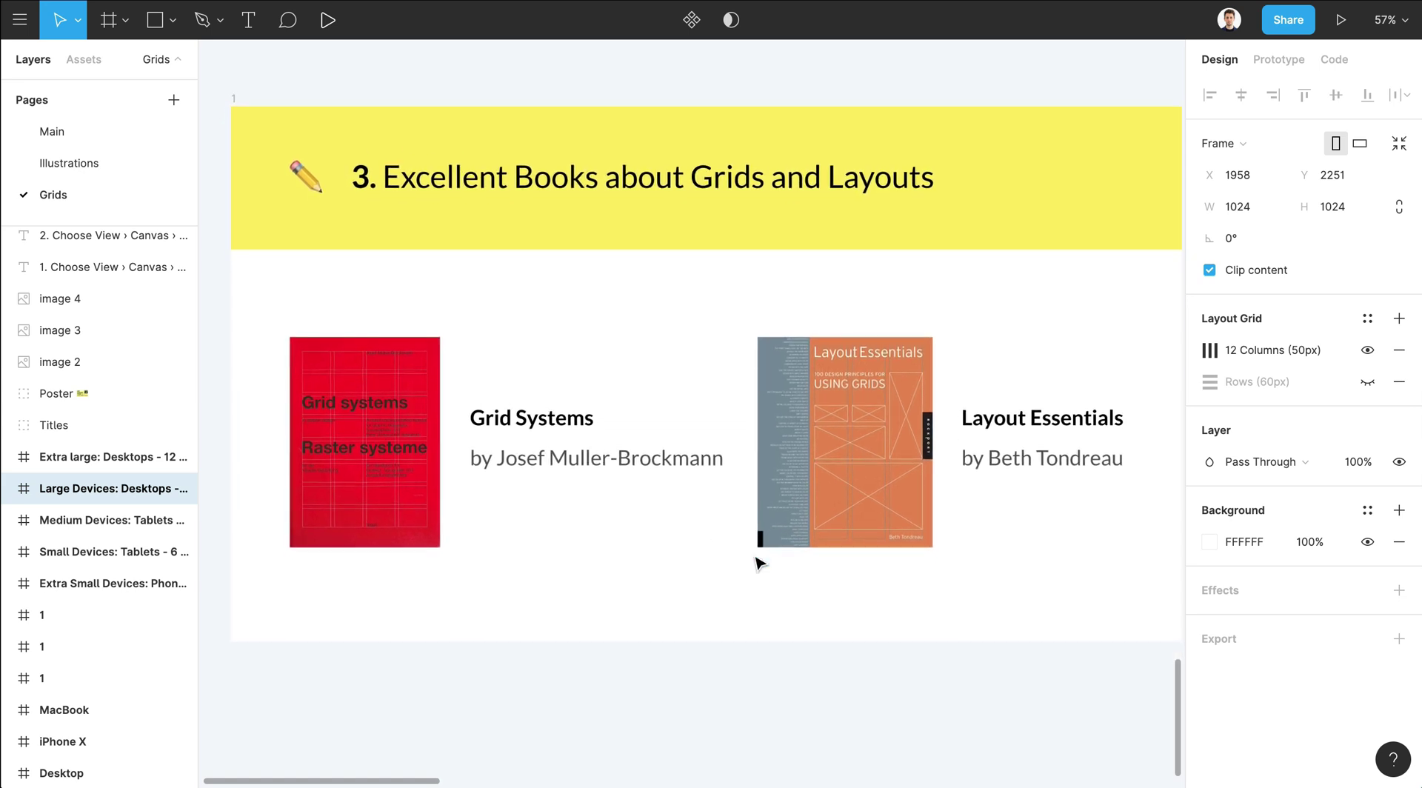
{"action": "scroll", "coordinate": [759, 563], "scroll_direction": "up", "scroll_amount": 3}
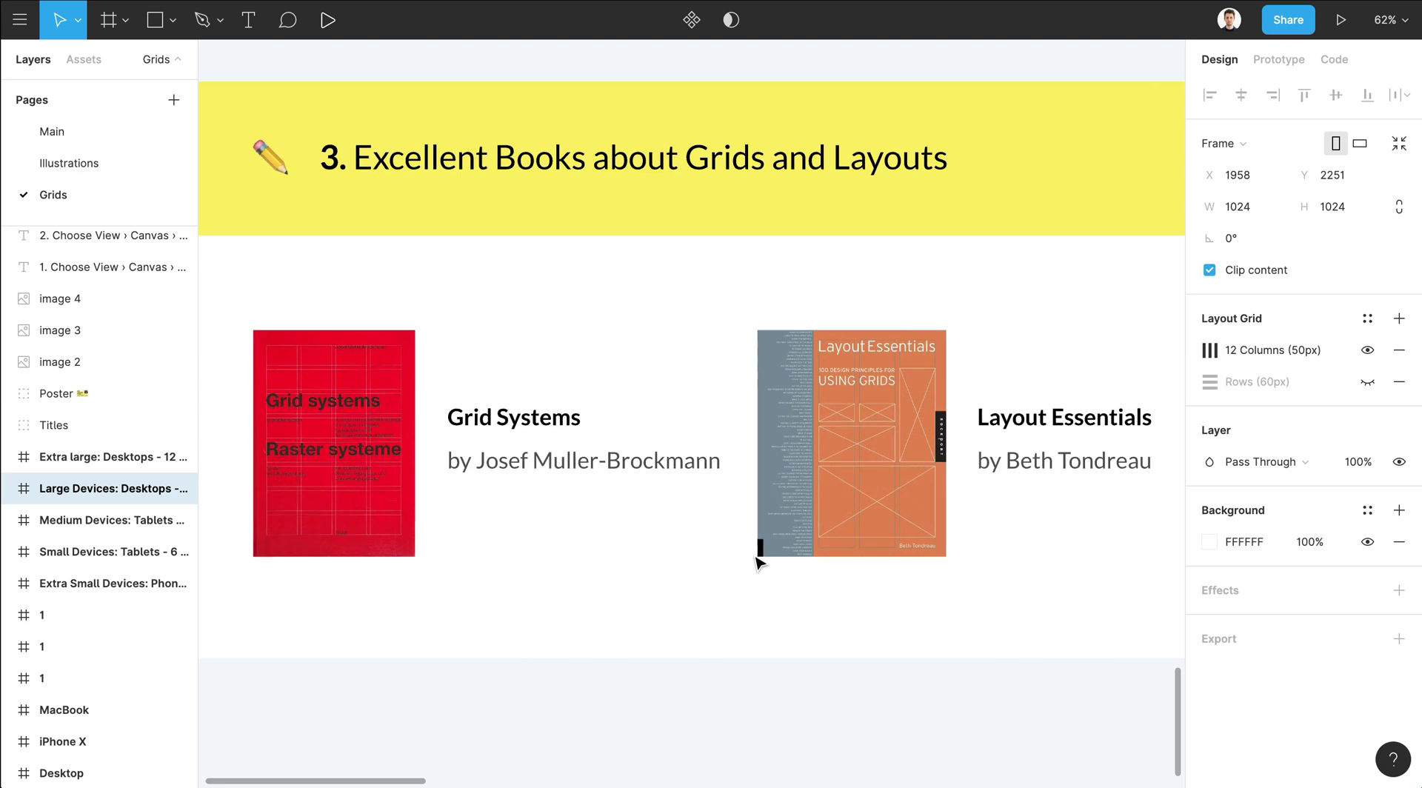
{"action": "scroll", "coordinate": [759, 563], "scroll_direction": "up", "scroll_amount": 1}
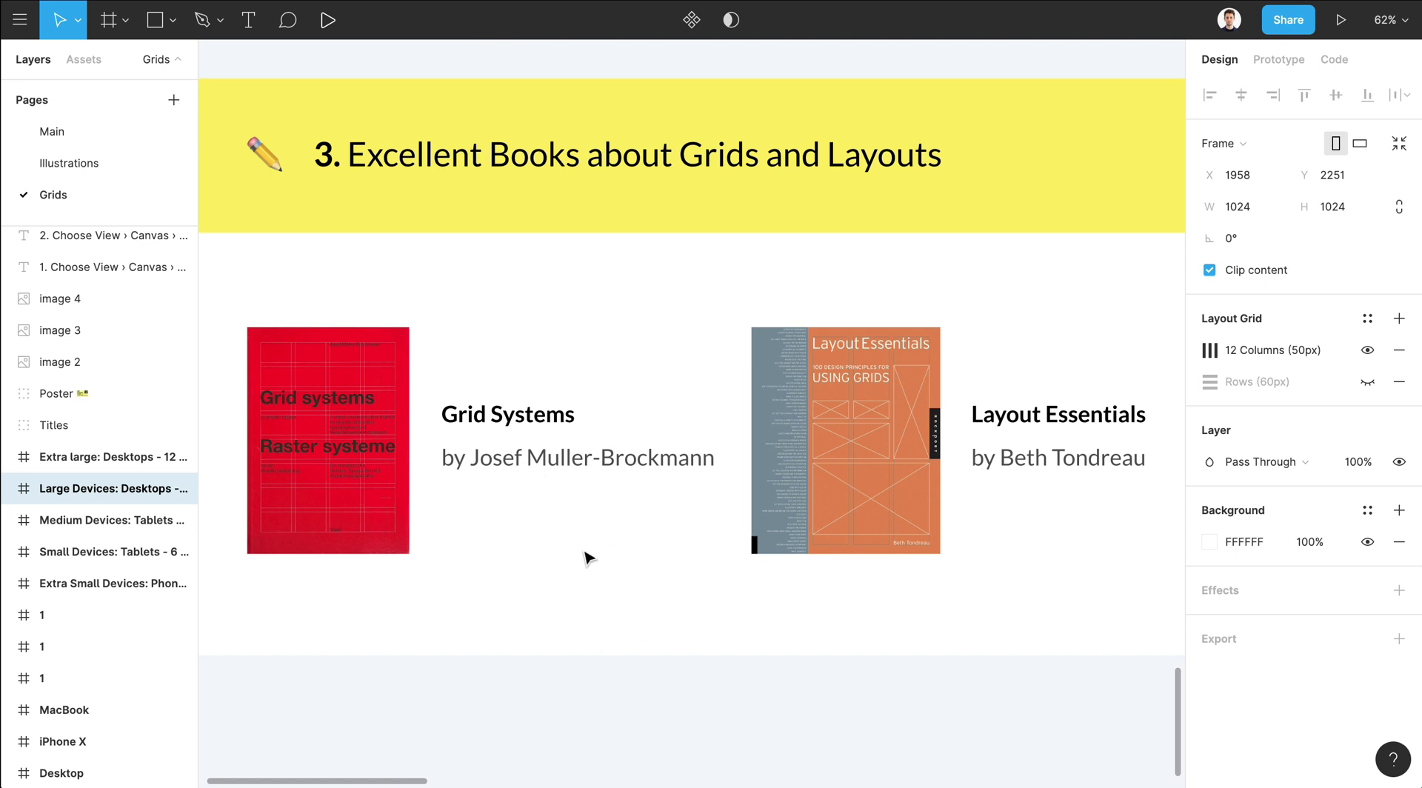
- Zoom out and scroll up past the device grids to the purple Desktop column grid
{"action": "scroll", "coordinate": [574, 534], "scroll_direction": "down", "scroll_amount": 1}
{"action": "scroll", "coordinate": [575, 534], "scroll_direction": "right", "scroll_amount": 1}
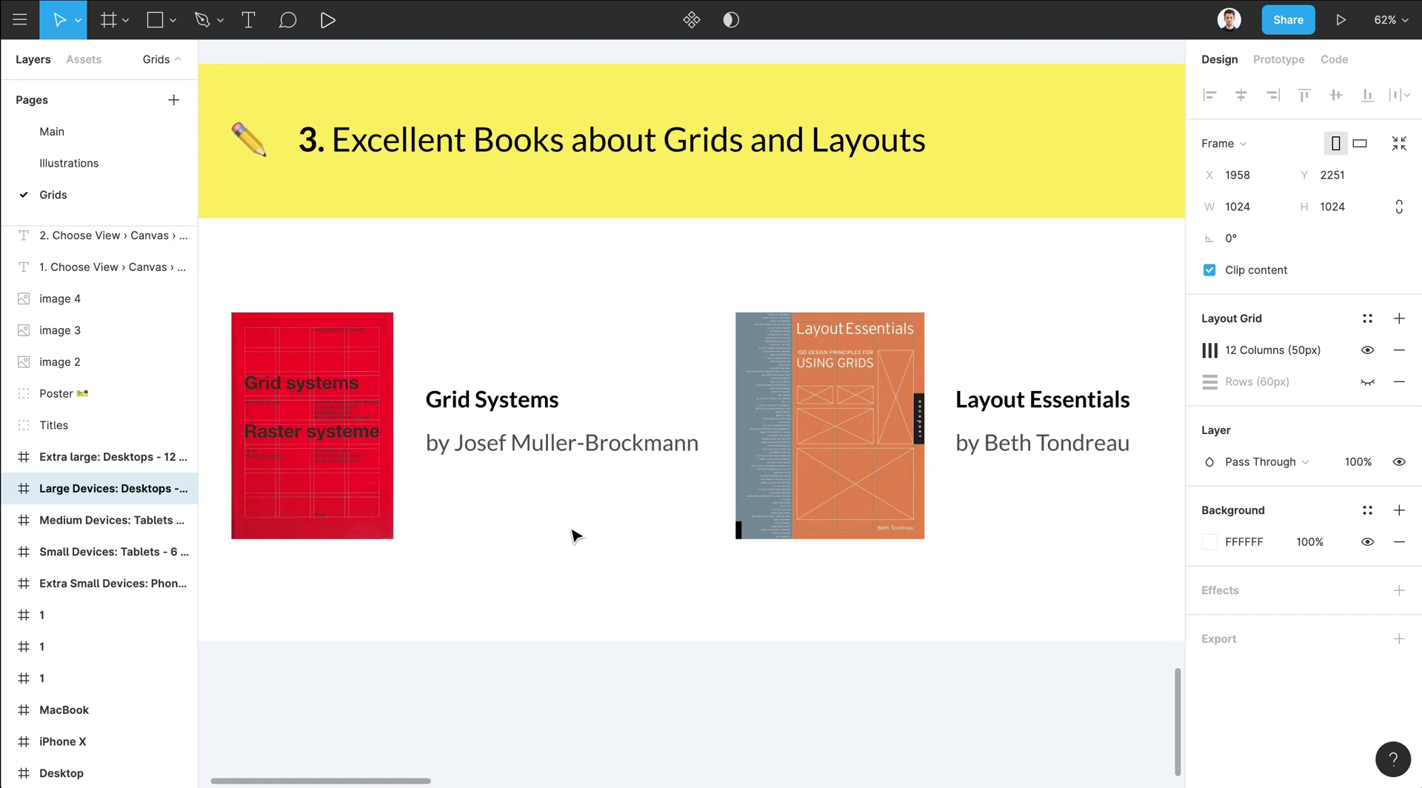
{"action": "scroll", "coordinate": [575, 533], "scroll_direction": "up", "scroll_amount": 1}
{"action": "scroll", "coordinate": [575, 534], "scroll_direction": "left", "scroll_amount": 1}
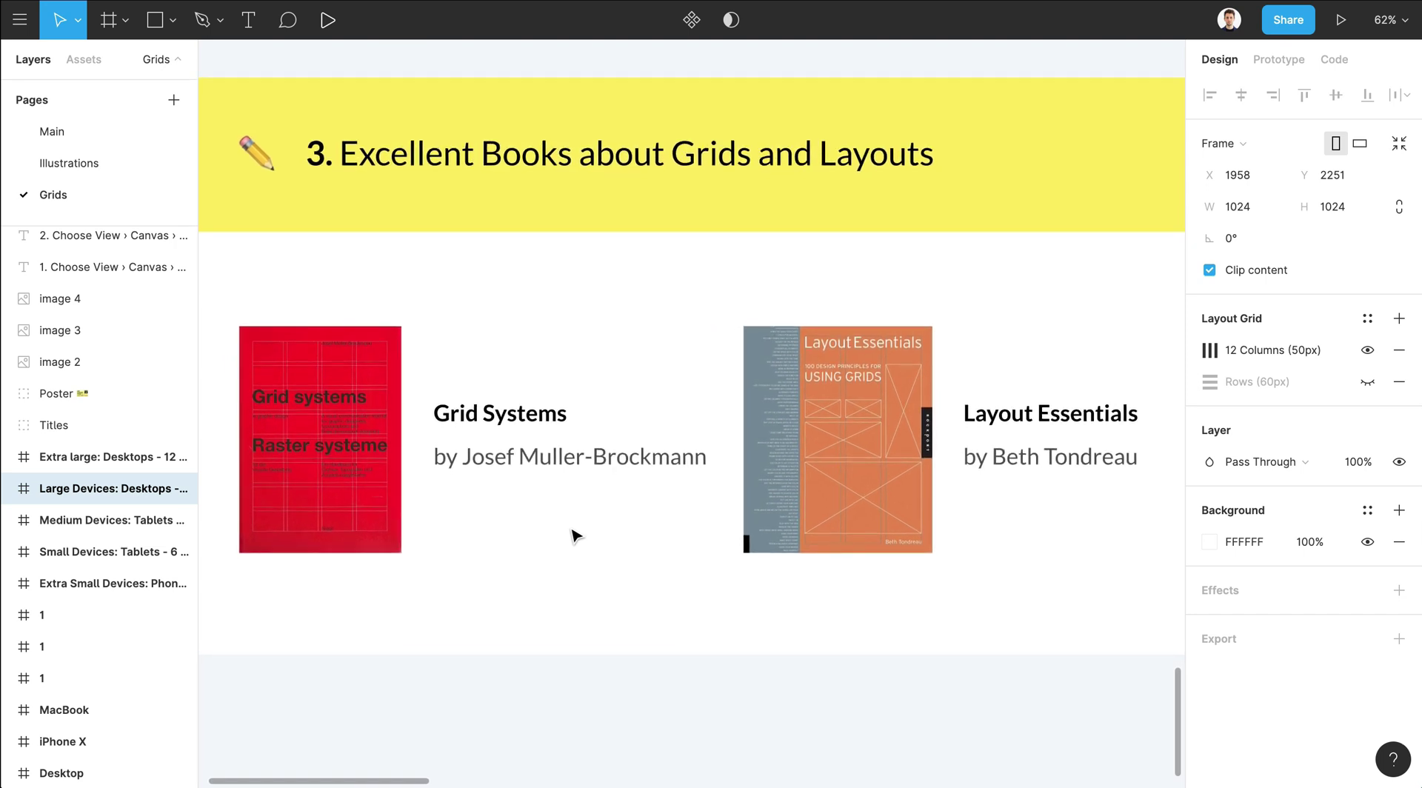
{"action": "scroll", "coordinate": [575, 533], "scroll_direction": "down", "scroll_amount": 1}
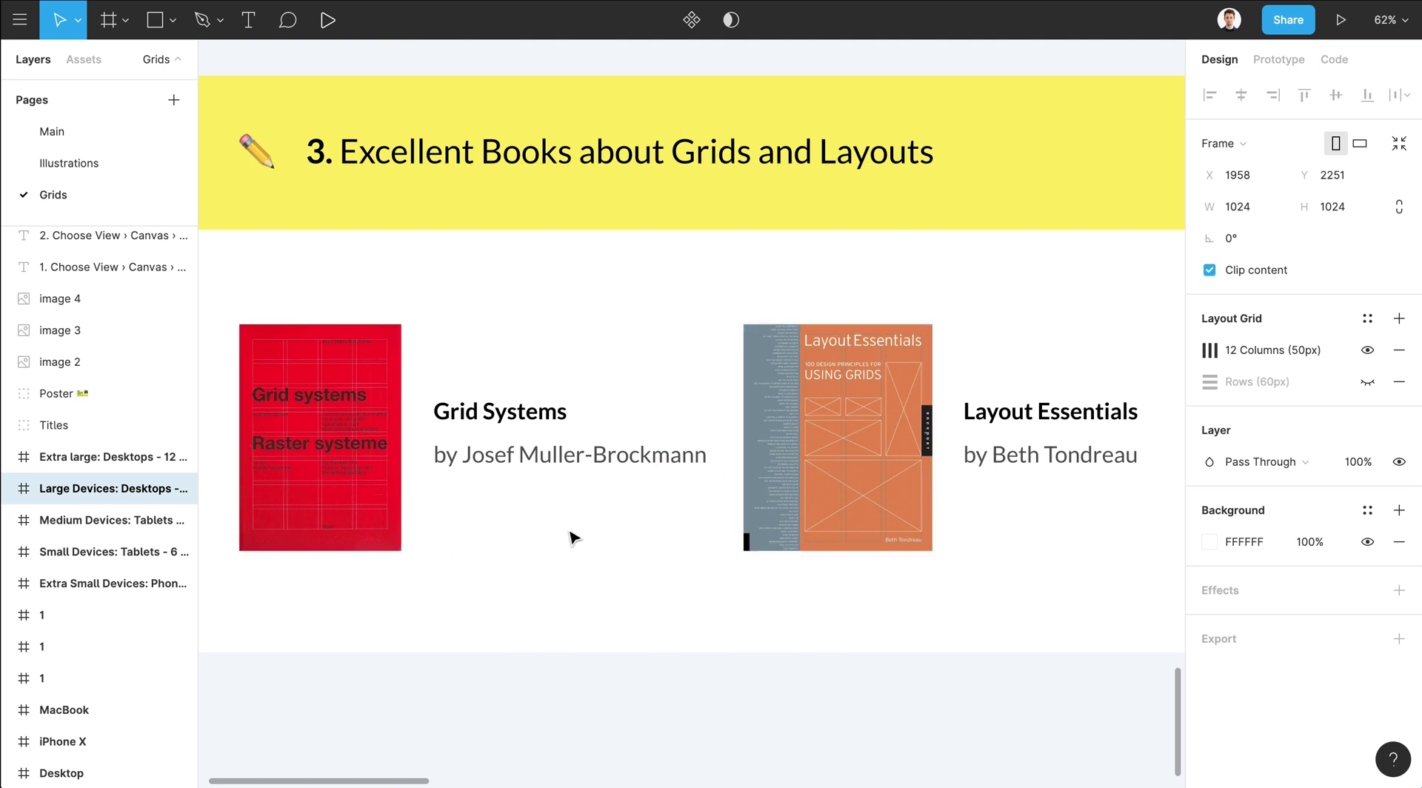
{"action": "scroll", "coordinate": [574, 539], "scroll_direction": "up", "scroll_amount": 1}
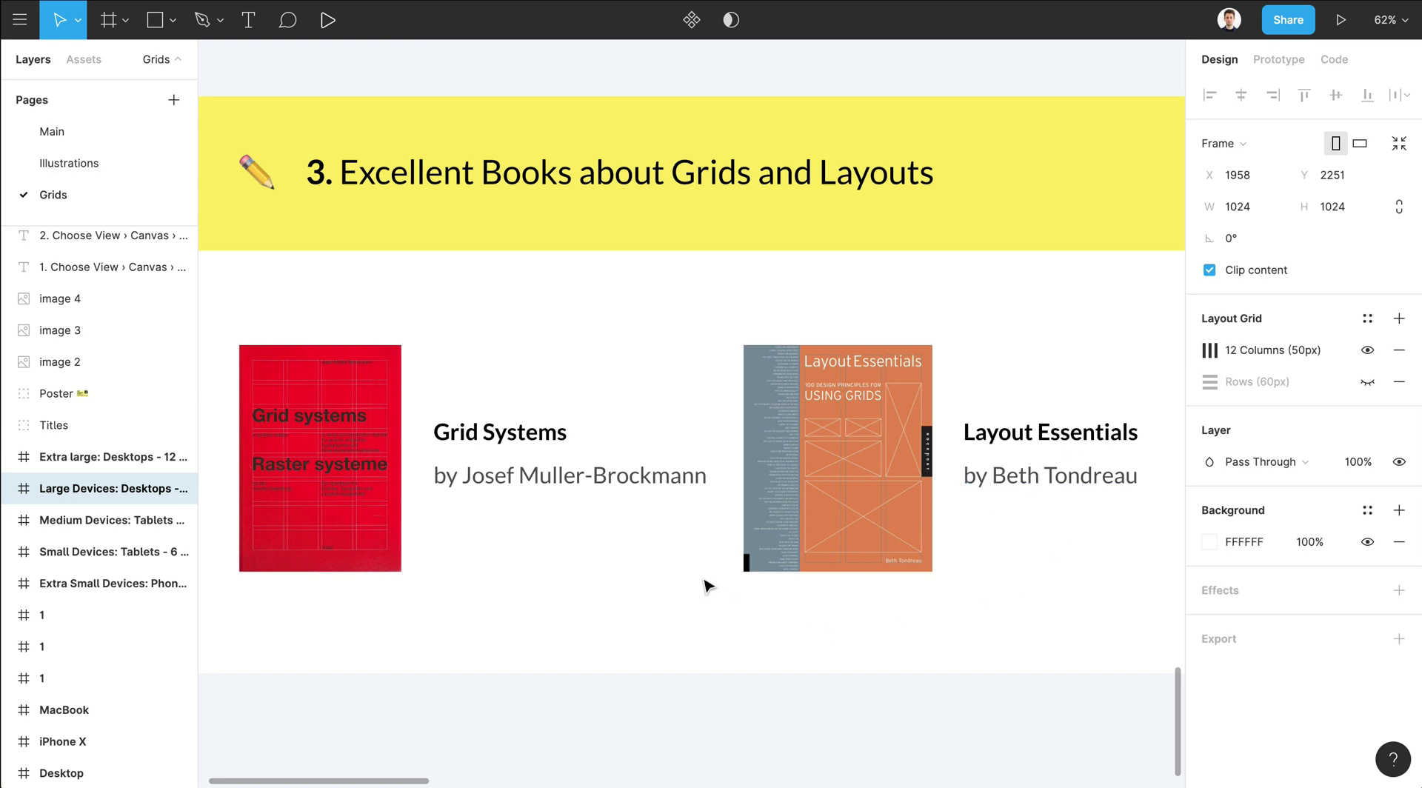
{"action": "scroll", "coordinate": [707, 587], "scroll_direction": "down", "scroll_amount": 5}
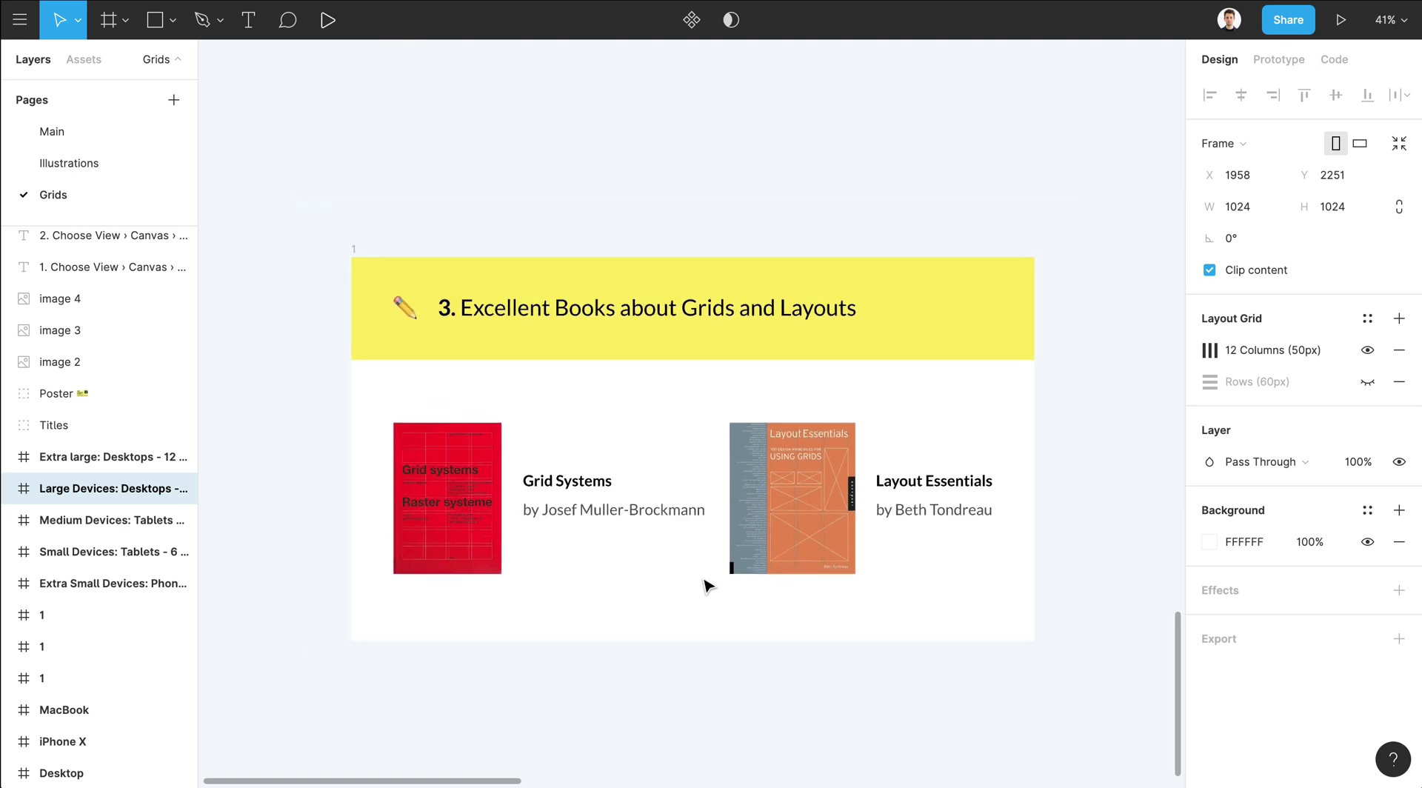
{"action": "scroll", "coordinate": [707, 587], "scroll_direction": "up", "scroll_amount": 1}
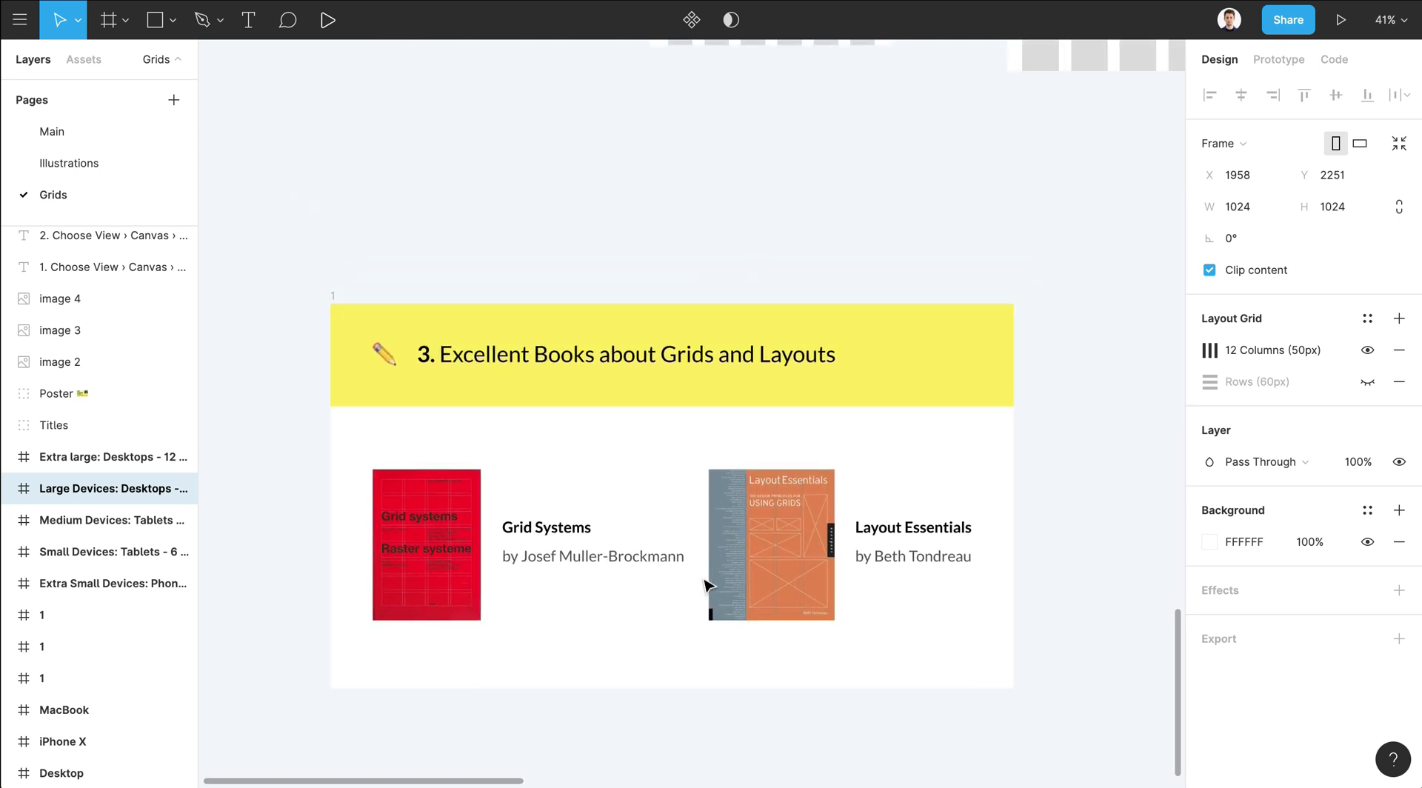
{"action": "scroll", "coordinate": [652, 489], "scroll_direction": "up", "scroll_amount": 2}
{"action": "scroll", "coordinate": [652, 489], "scroll_direction": "up", "scroll_amount": 10}
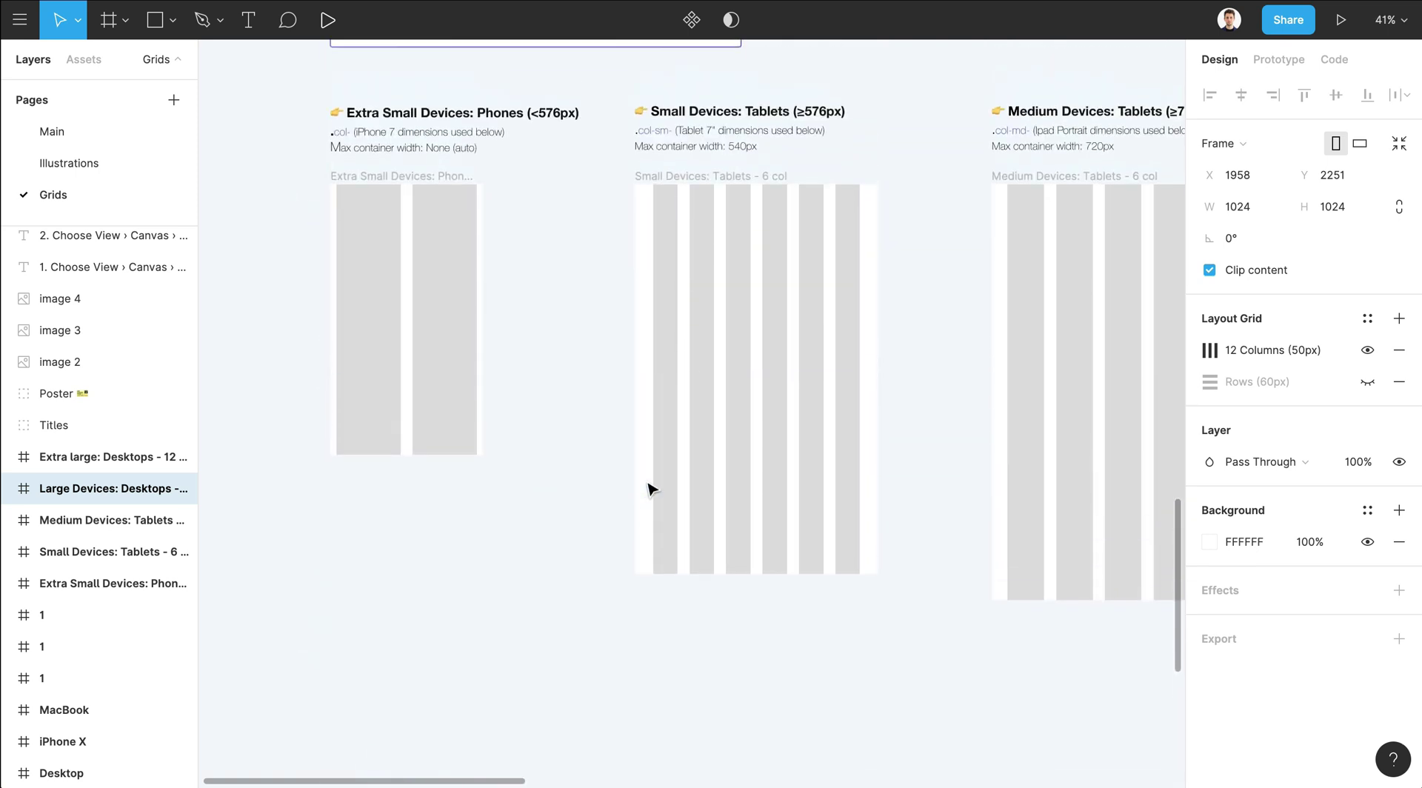
{"action": "scroll", "coordinate": [652, 489], "scroll_direction": "up", "scroll_amount": 2}
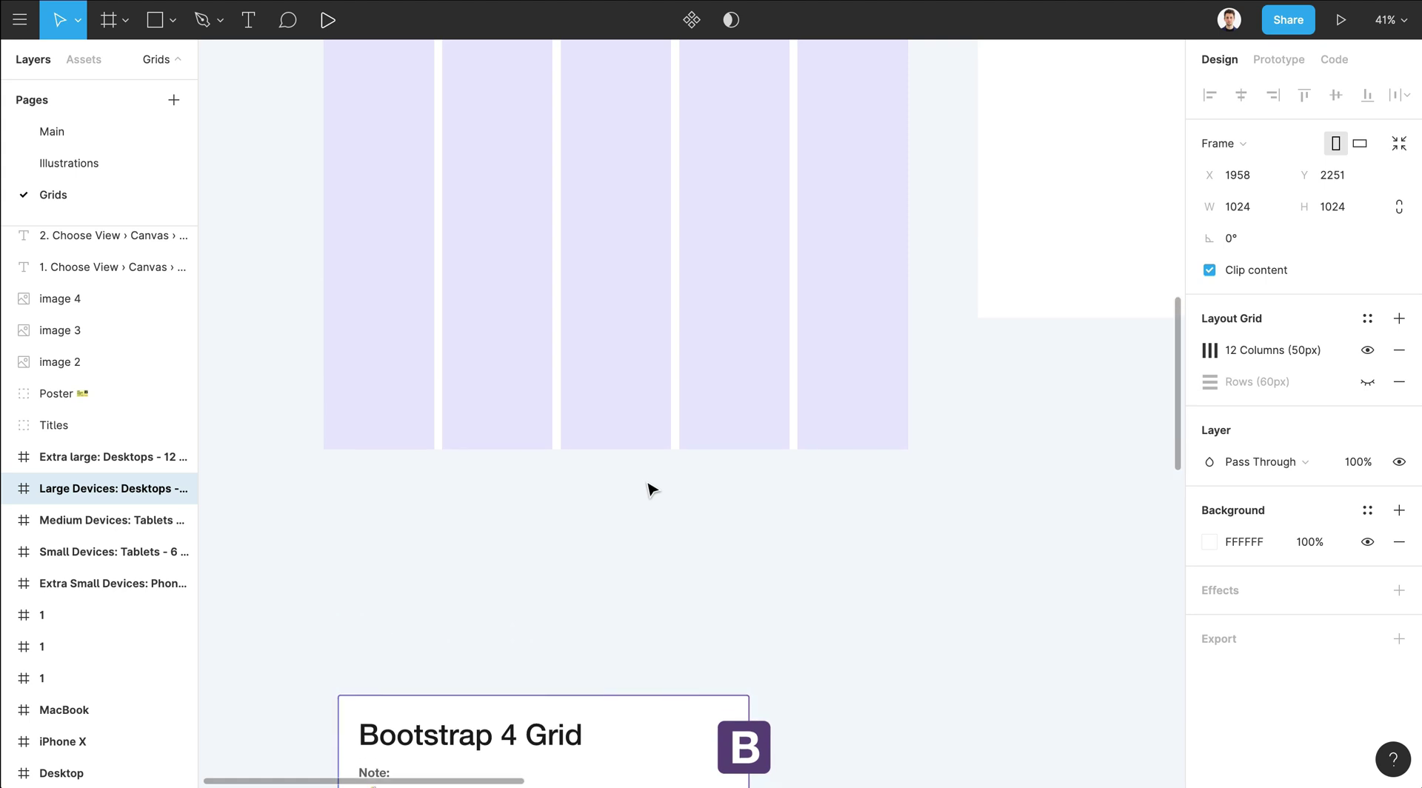
- Zoom the canvas out to about 9% so every frame on the Grids page is visible
{"action": "scroll", "coordinate": [652, 489], "scroll_direction": "down", "scroll_amount": 10}
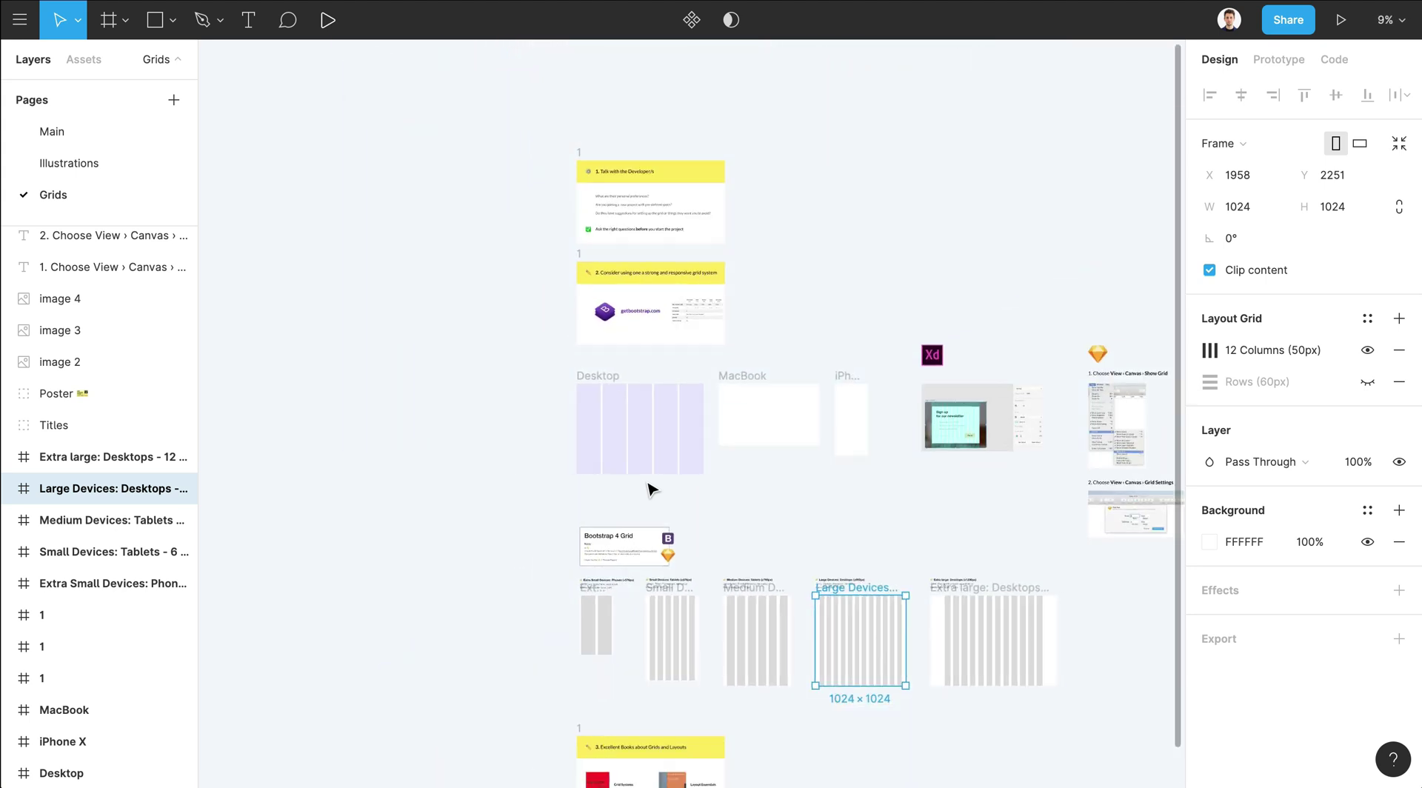
{"action": "scroll", "coordinate": [652, 489], "scroll_direction": "right", "scroll_amount": 5}
{"action": "scroll", "coordinate": [652, 488], "scroll_direction": "down", "scroll_amount": 2}
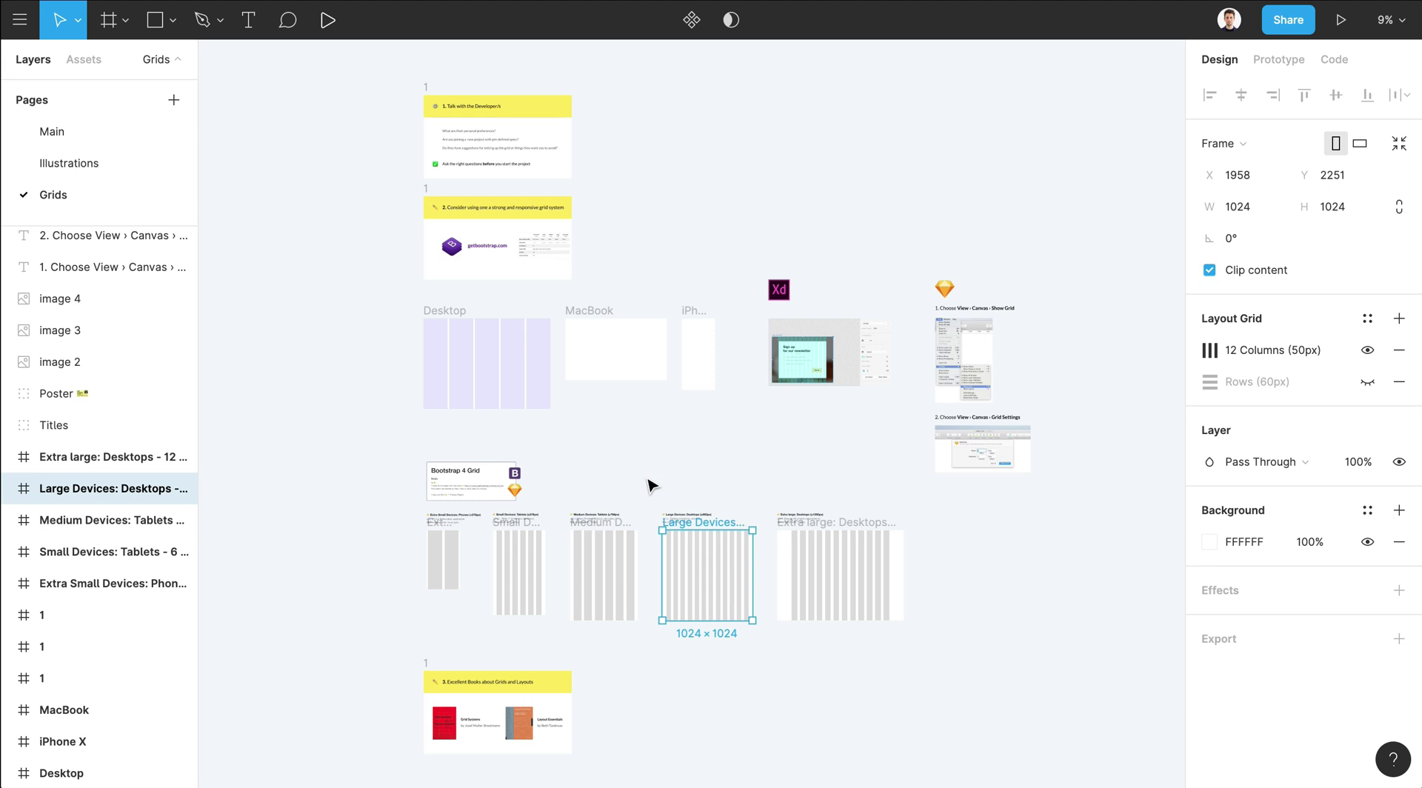
{"action": "scroll", "coordinate": [650, 485], "scroll_direction": "down", "scroll_amount": 1}
{"action": "scroll", "coordinate": [650, 485], "scroll_direction": "right", "scroll_amount": 1}
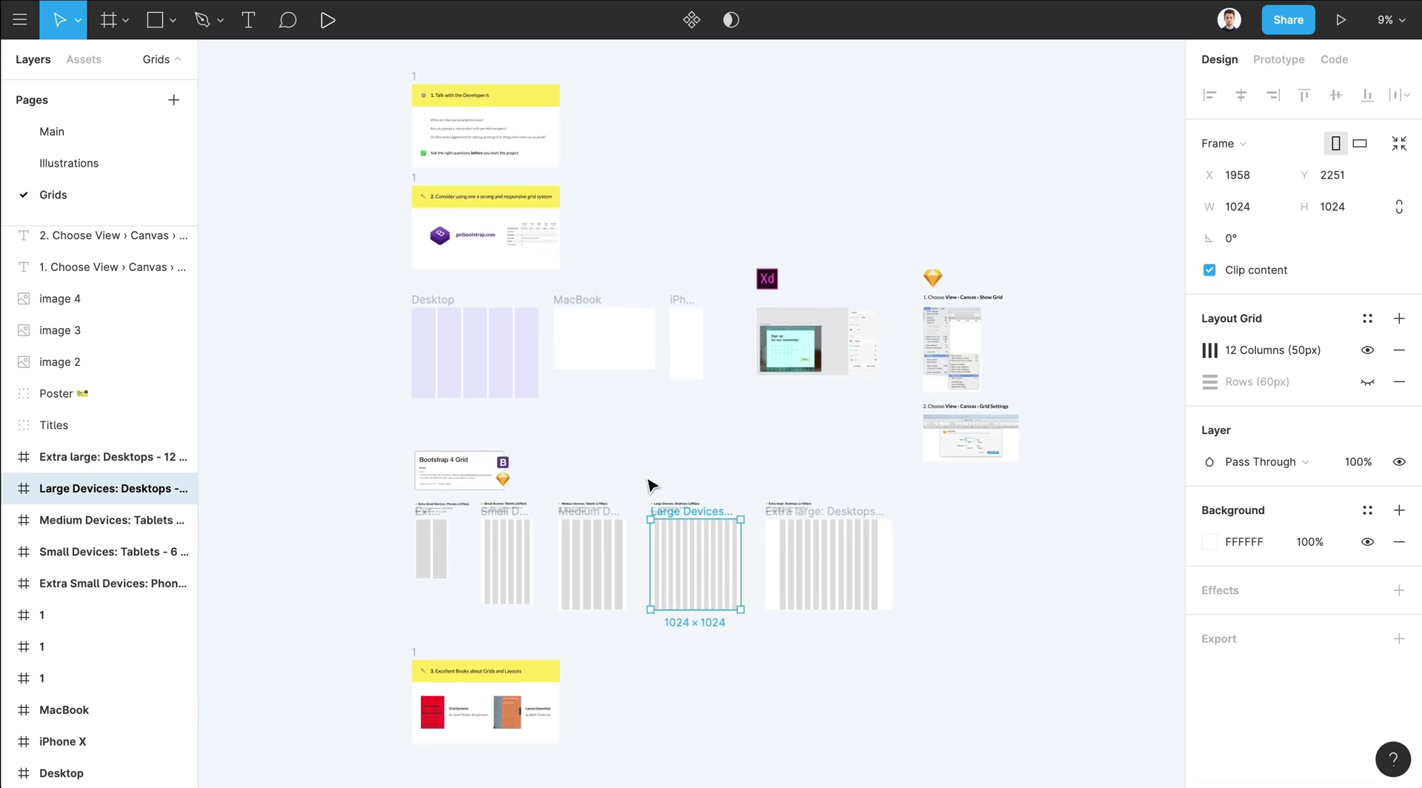
{"action": "scroll", "coordinate": [651, 485], "scroll_direction": "up", "scroll_amount": 1}
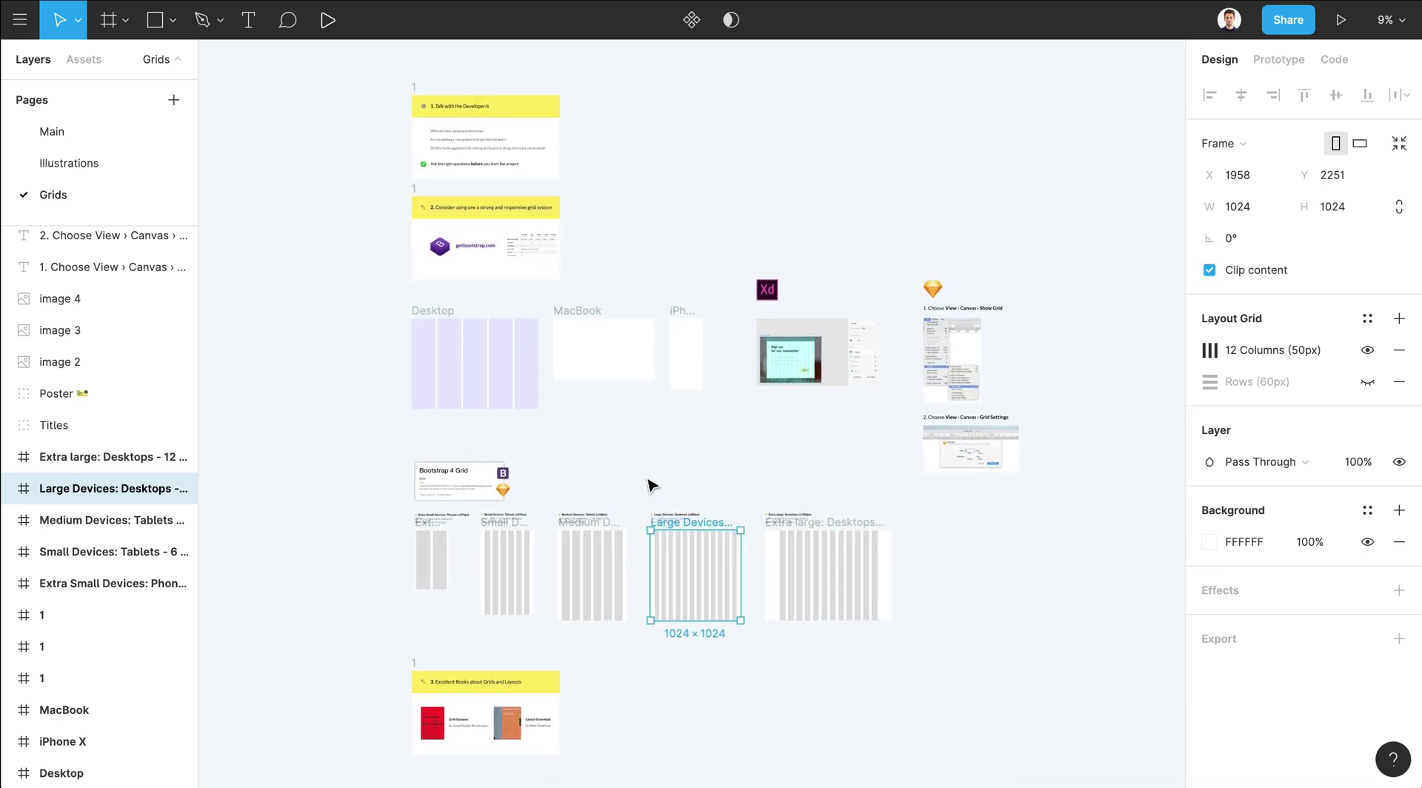